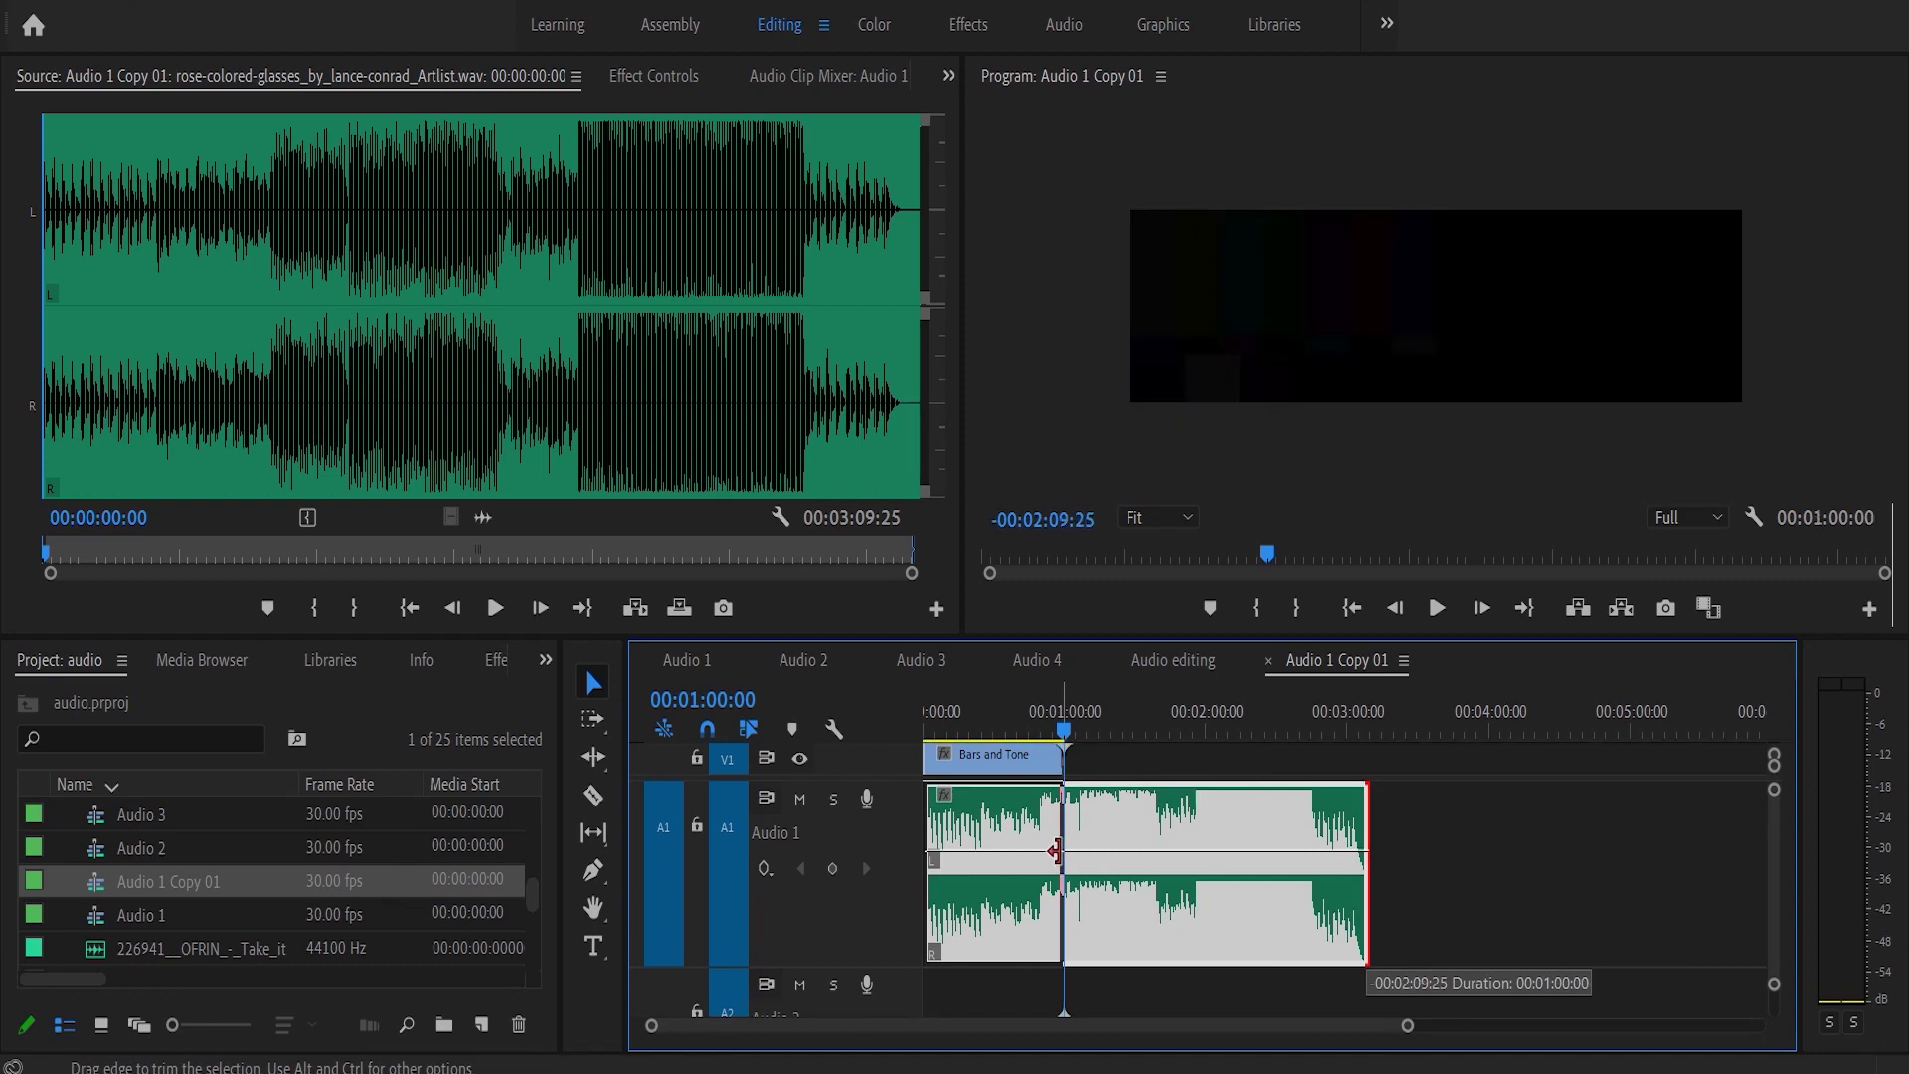
- Play the trimmed music clip from 00:00:57:20 to listen to its ending at the one-minute mark
{"action": "left_click_drag", "start_coordinate": [1408, 1025], "coordinate": [1142, 1005]}
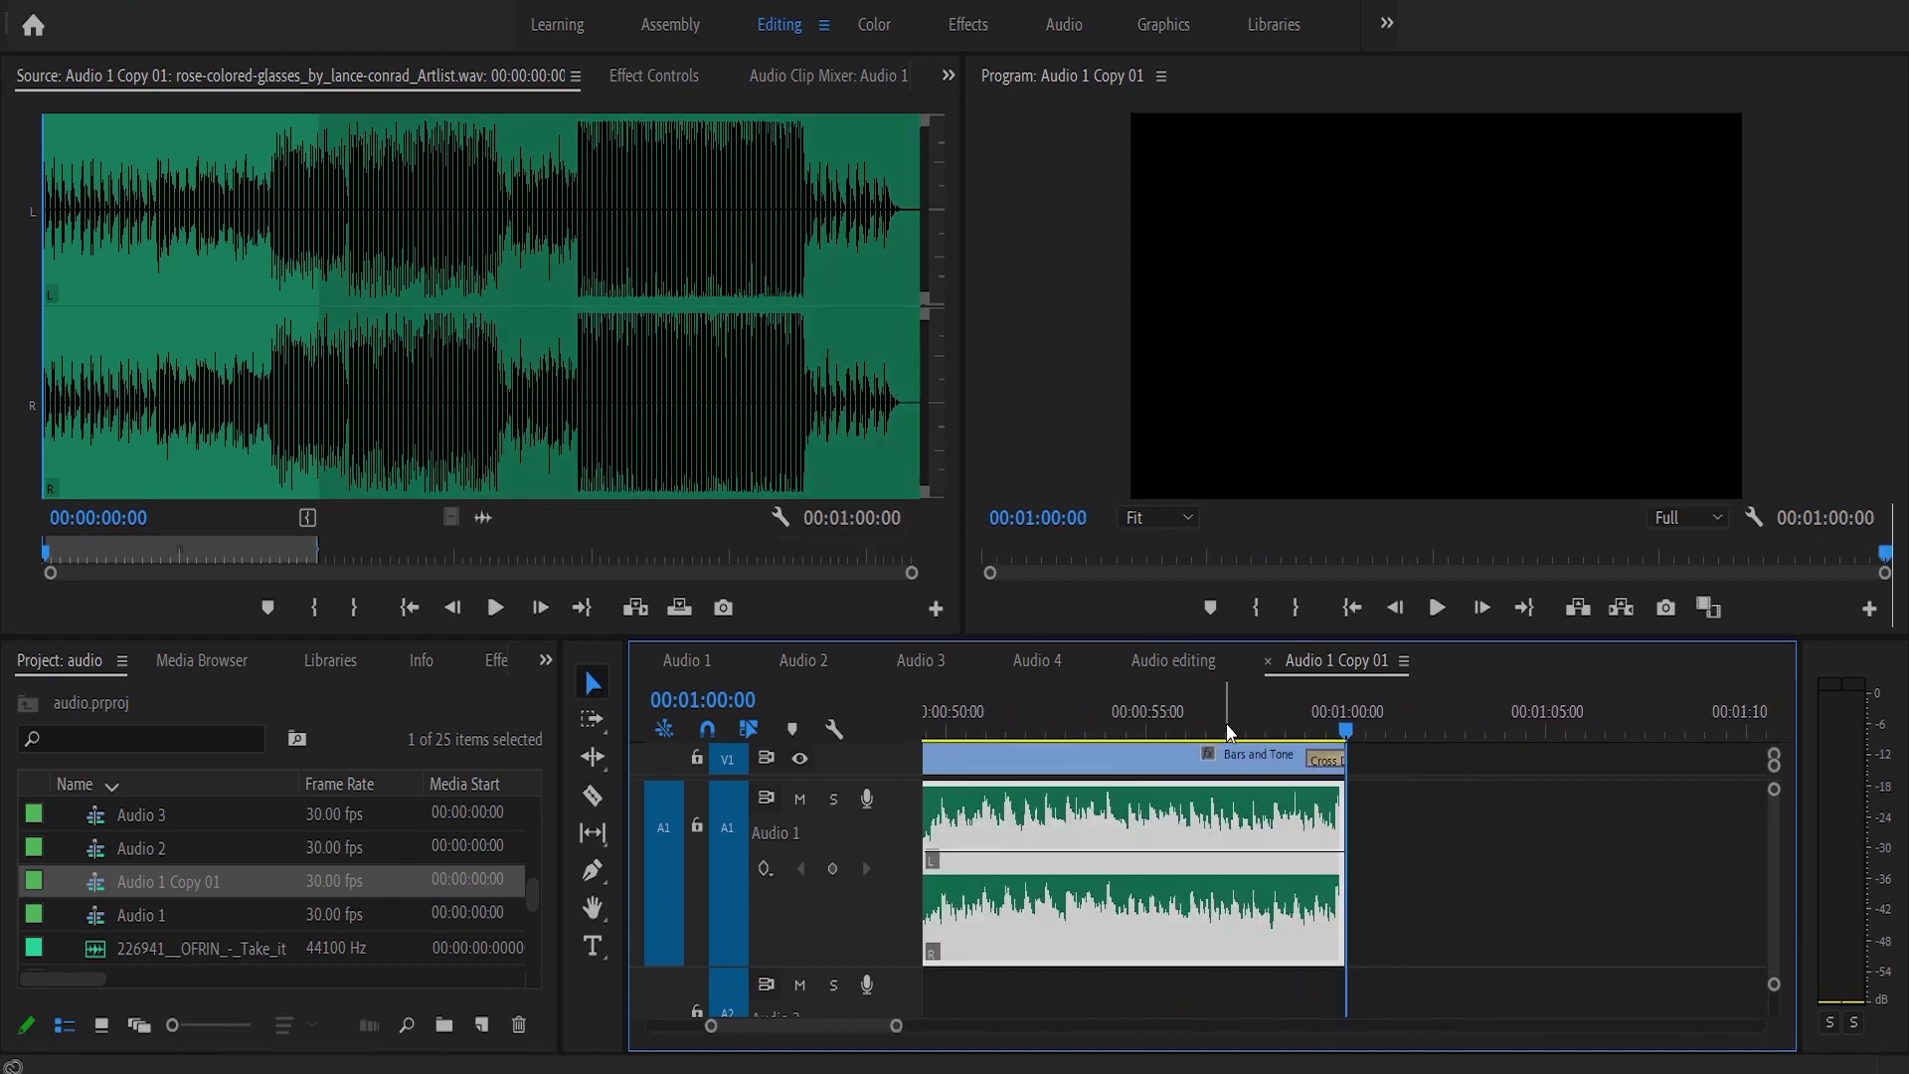
{"action": "left_click", "coordinate": [1255, 733]}
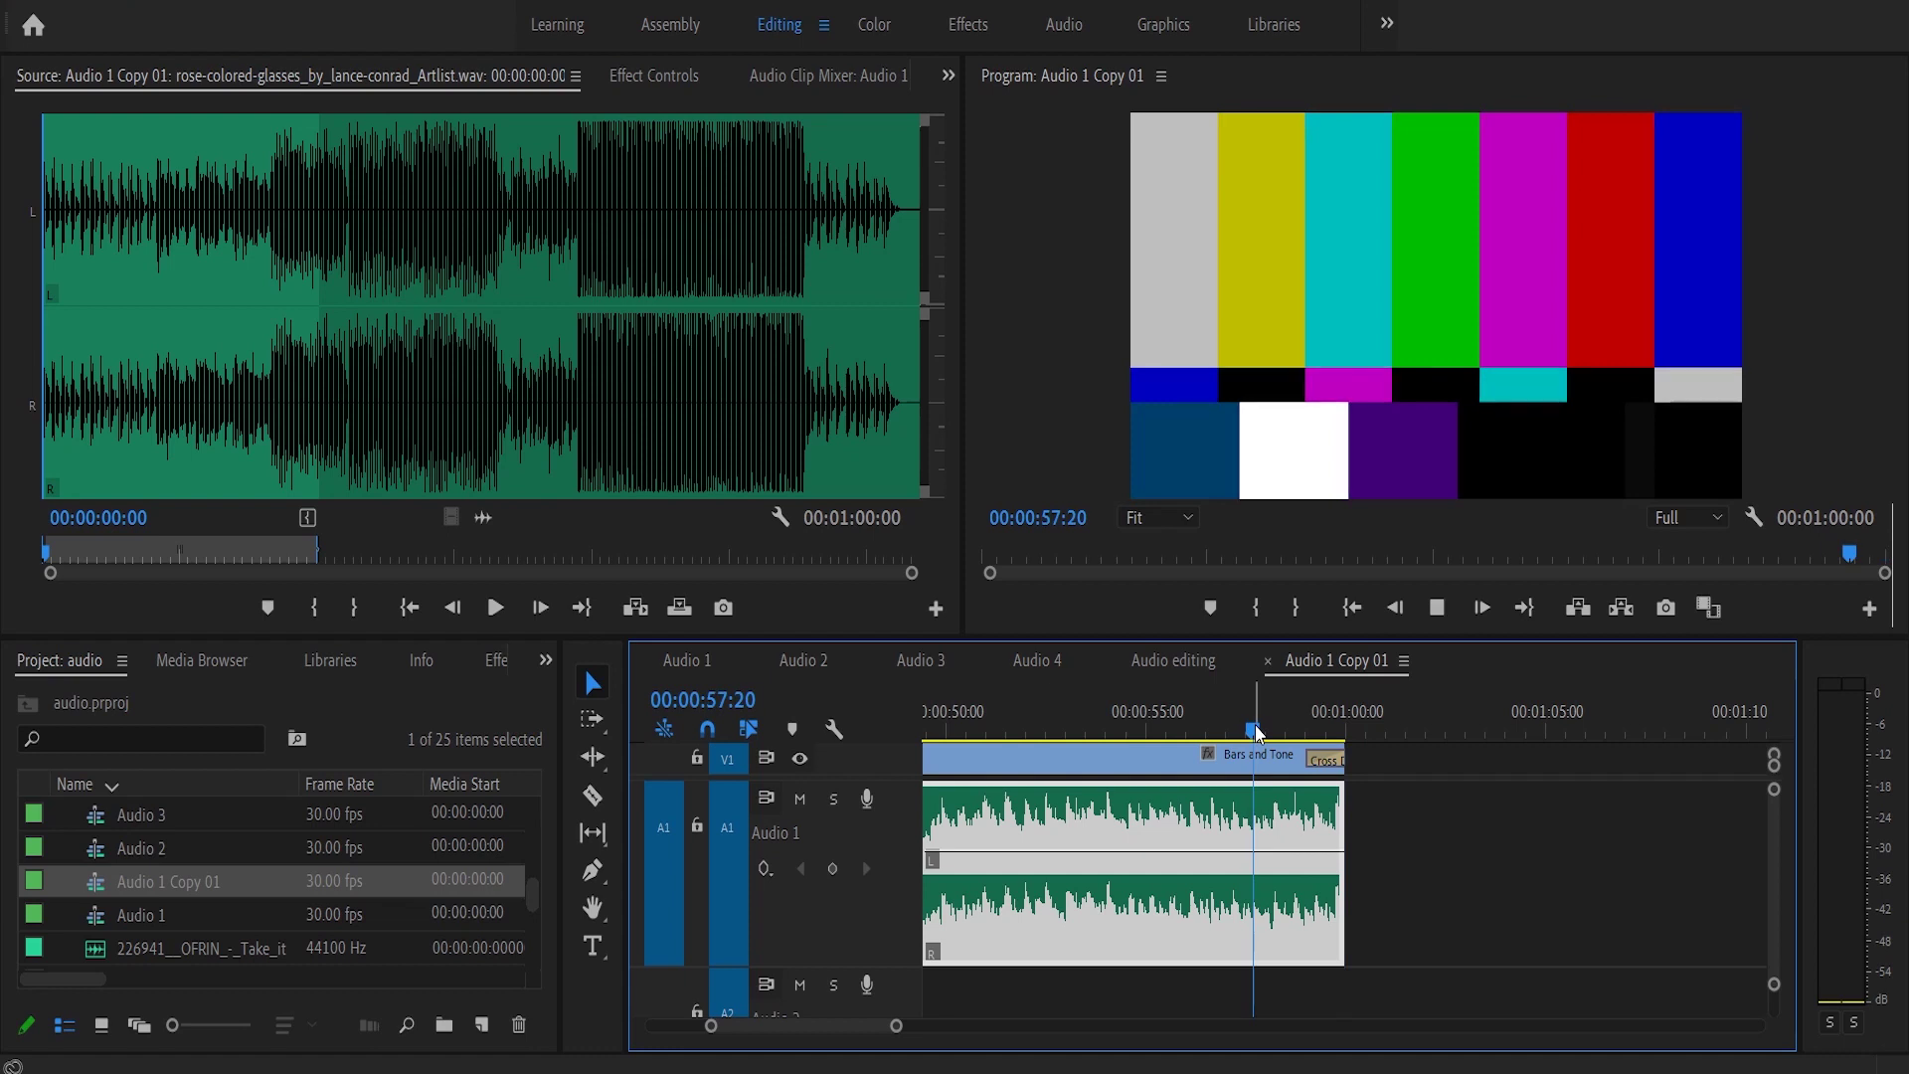
{"action": "key", "text": "space"}
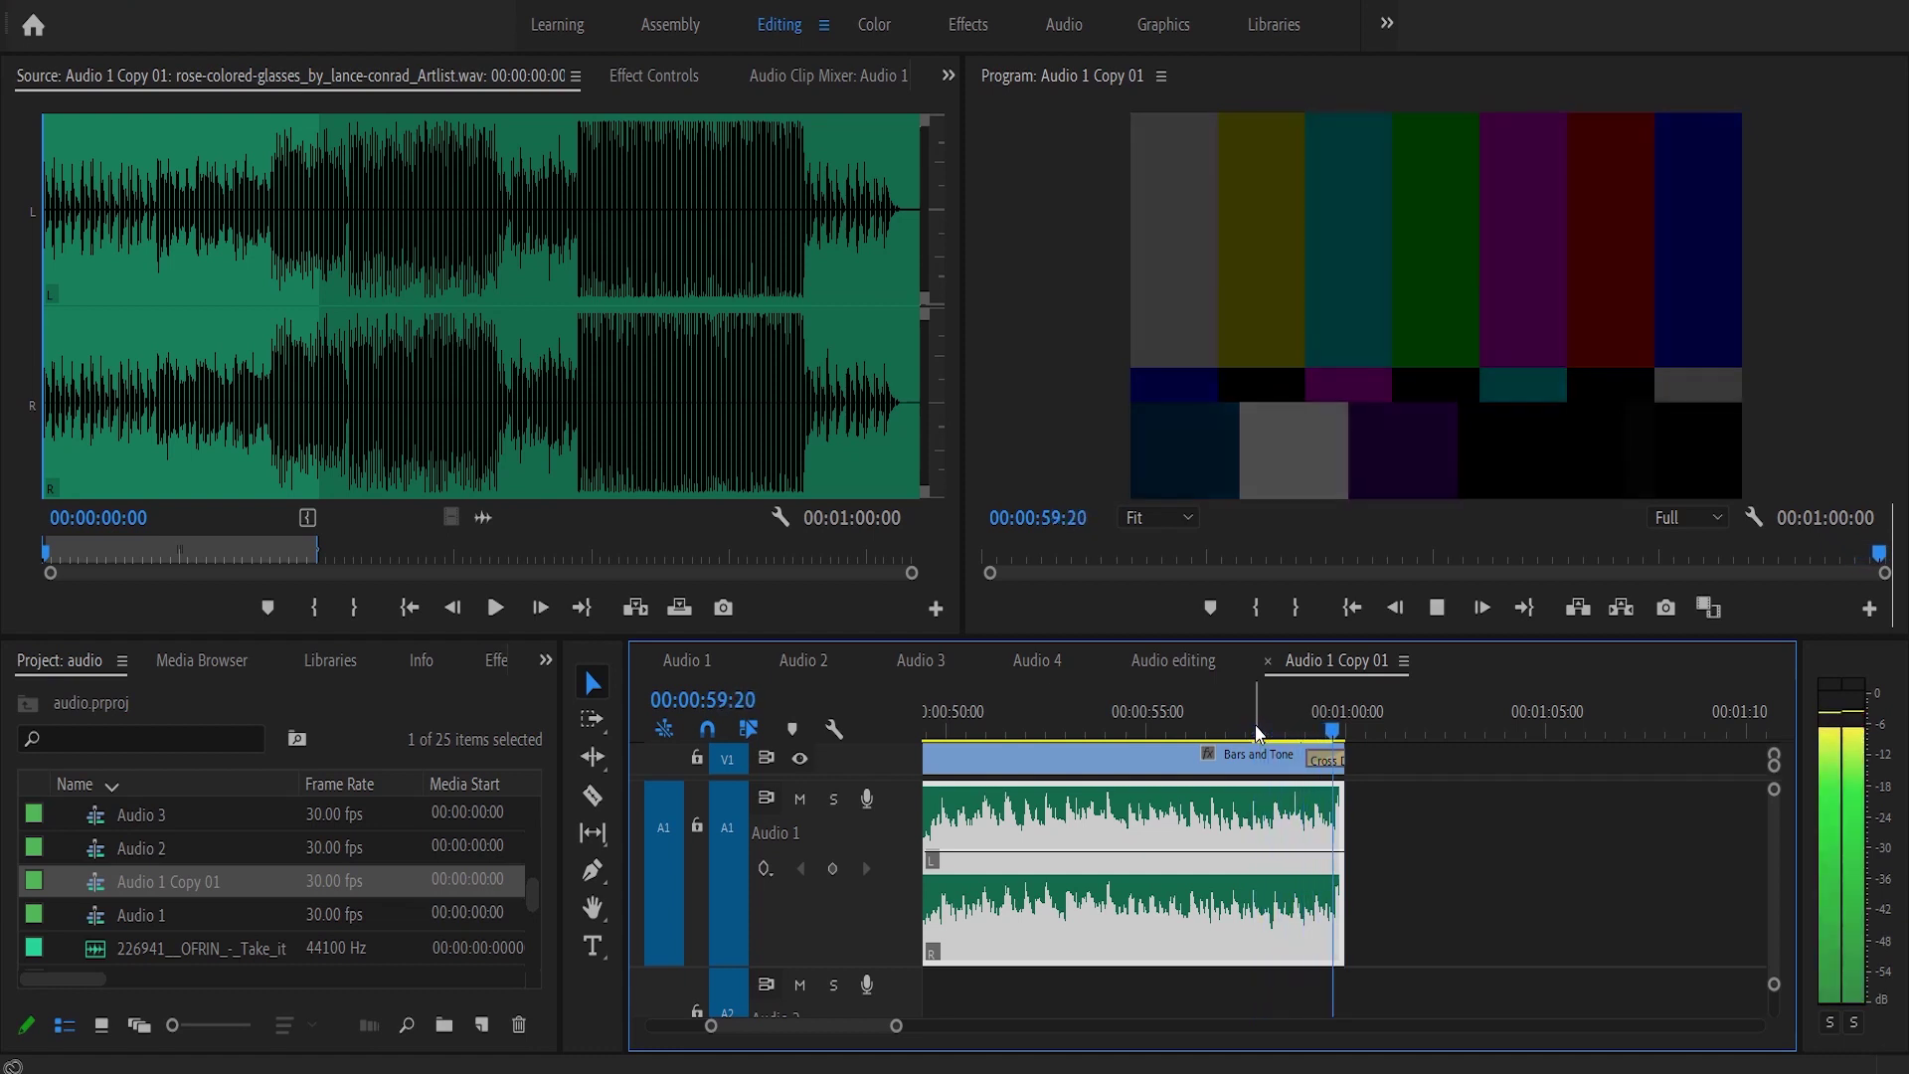
- Apply the default transition to the end of the music clip and play the fade-out from 00:00:55:05
{"action": "right_click", "coordinate": [1344, 844]}
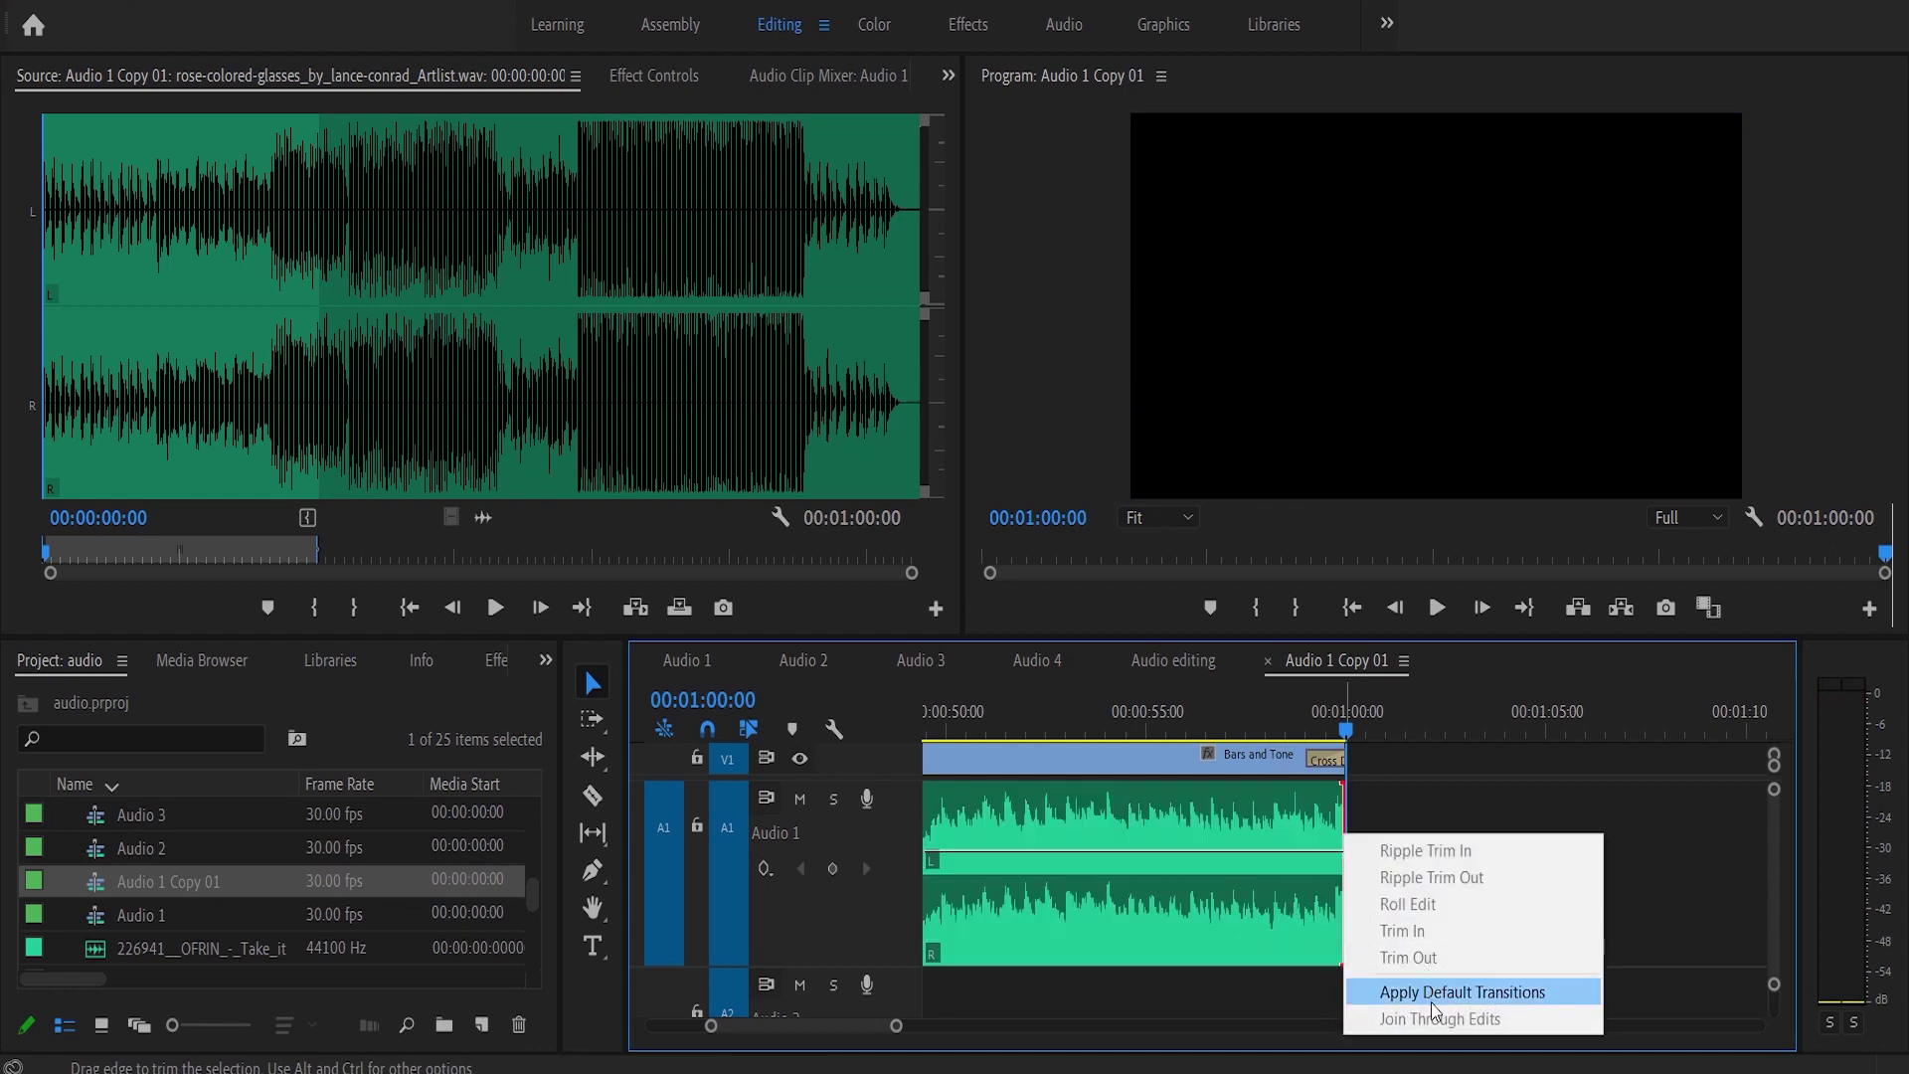
{"action": "left_click", "coordinate": [1444, 988]}
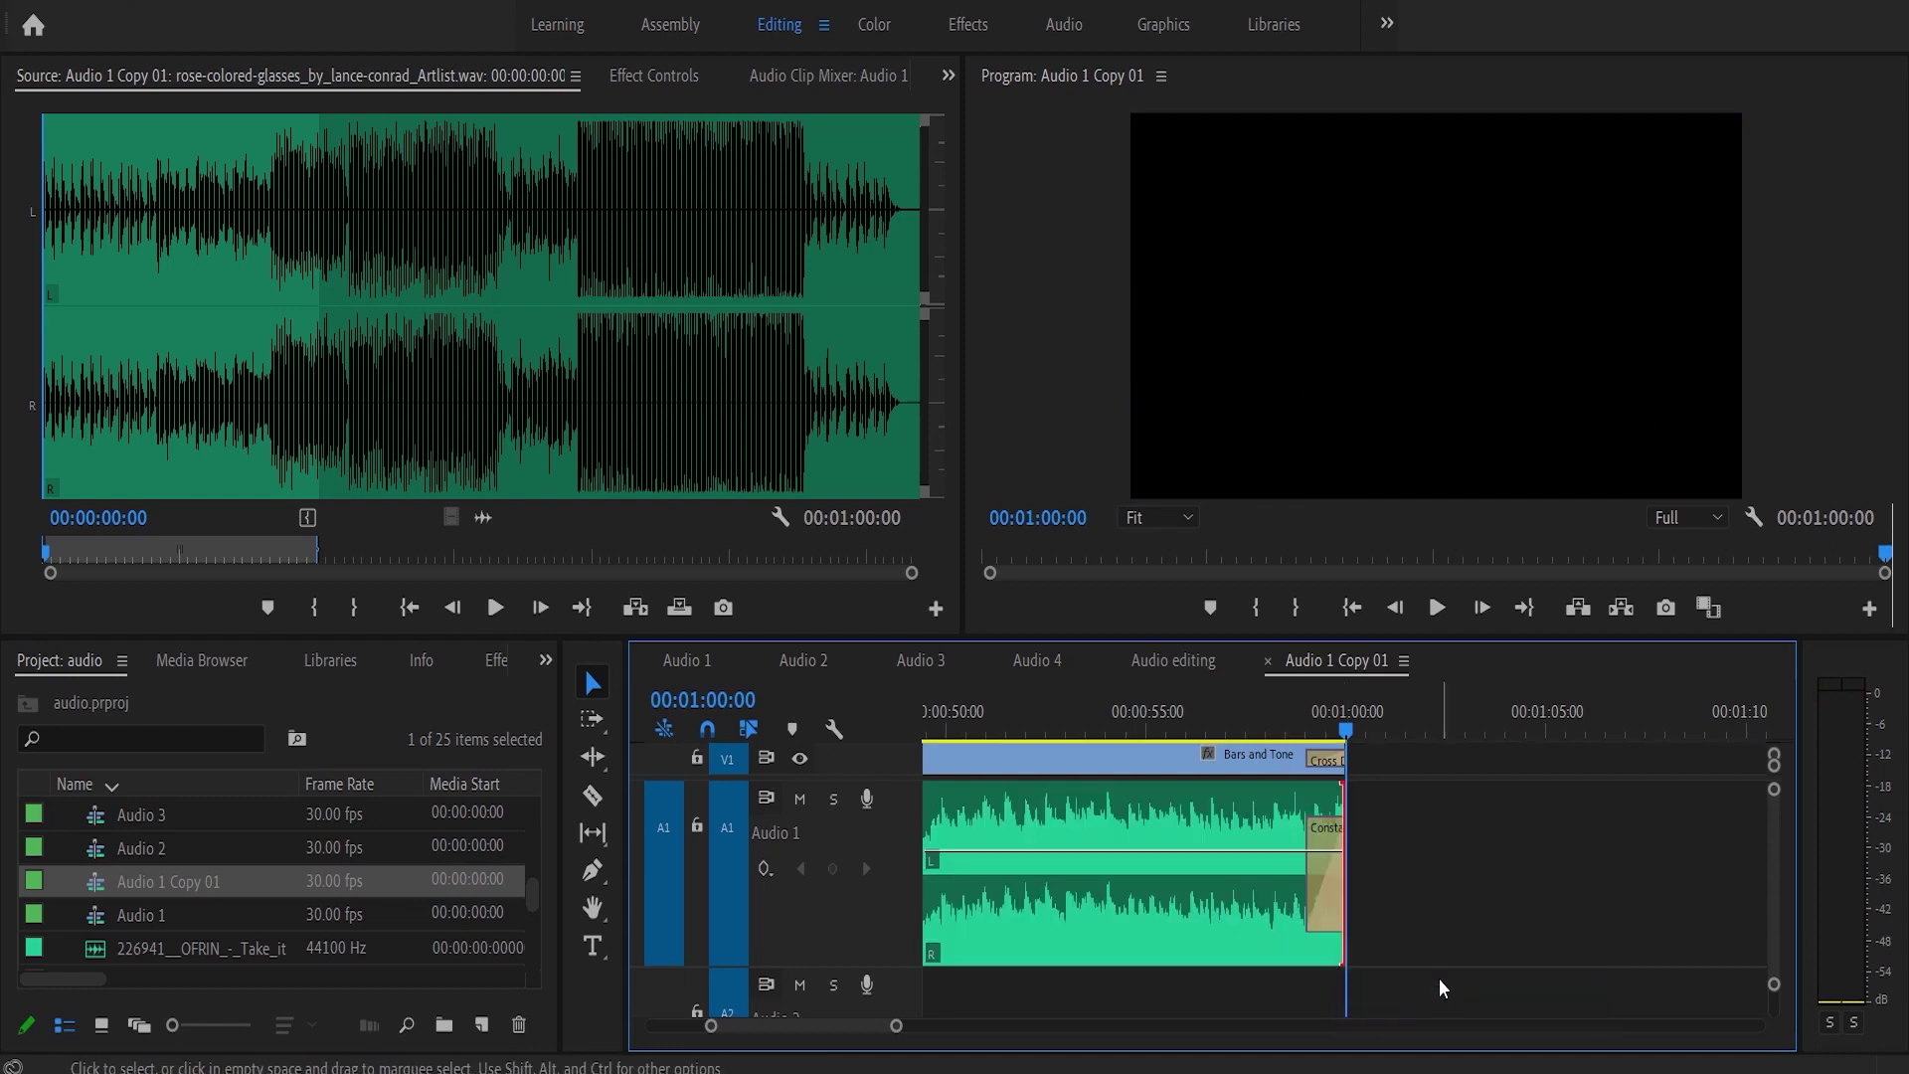
{"action": "left_click", "coordinate": [1153, 712]}
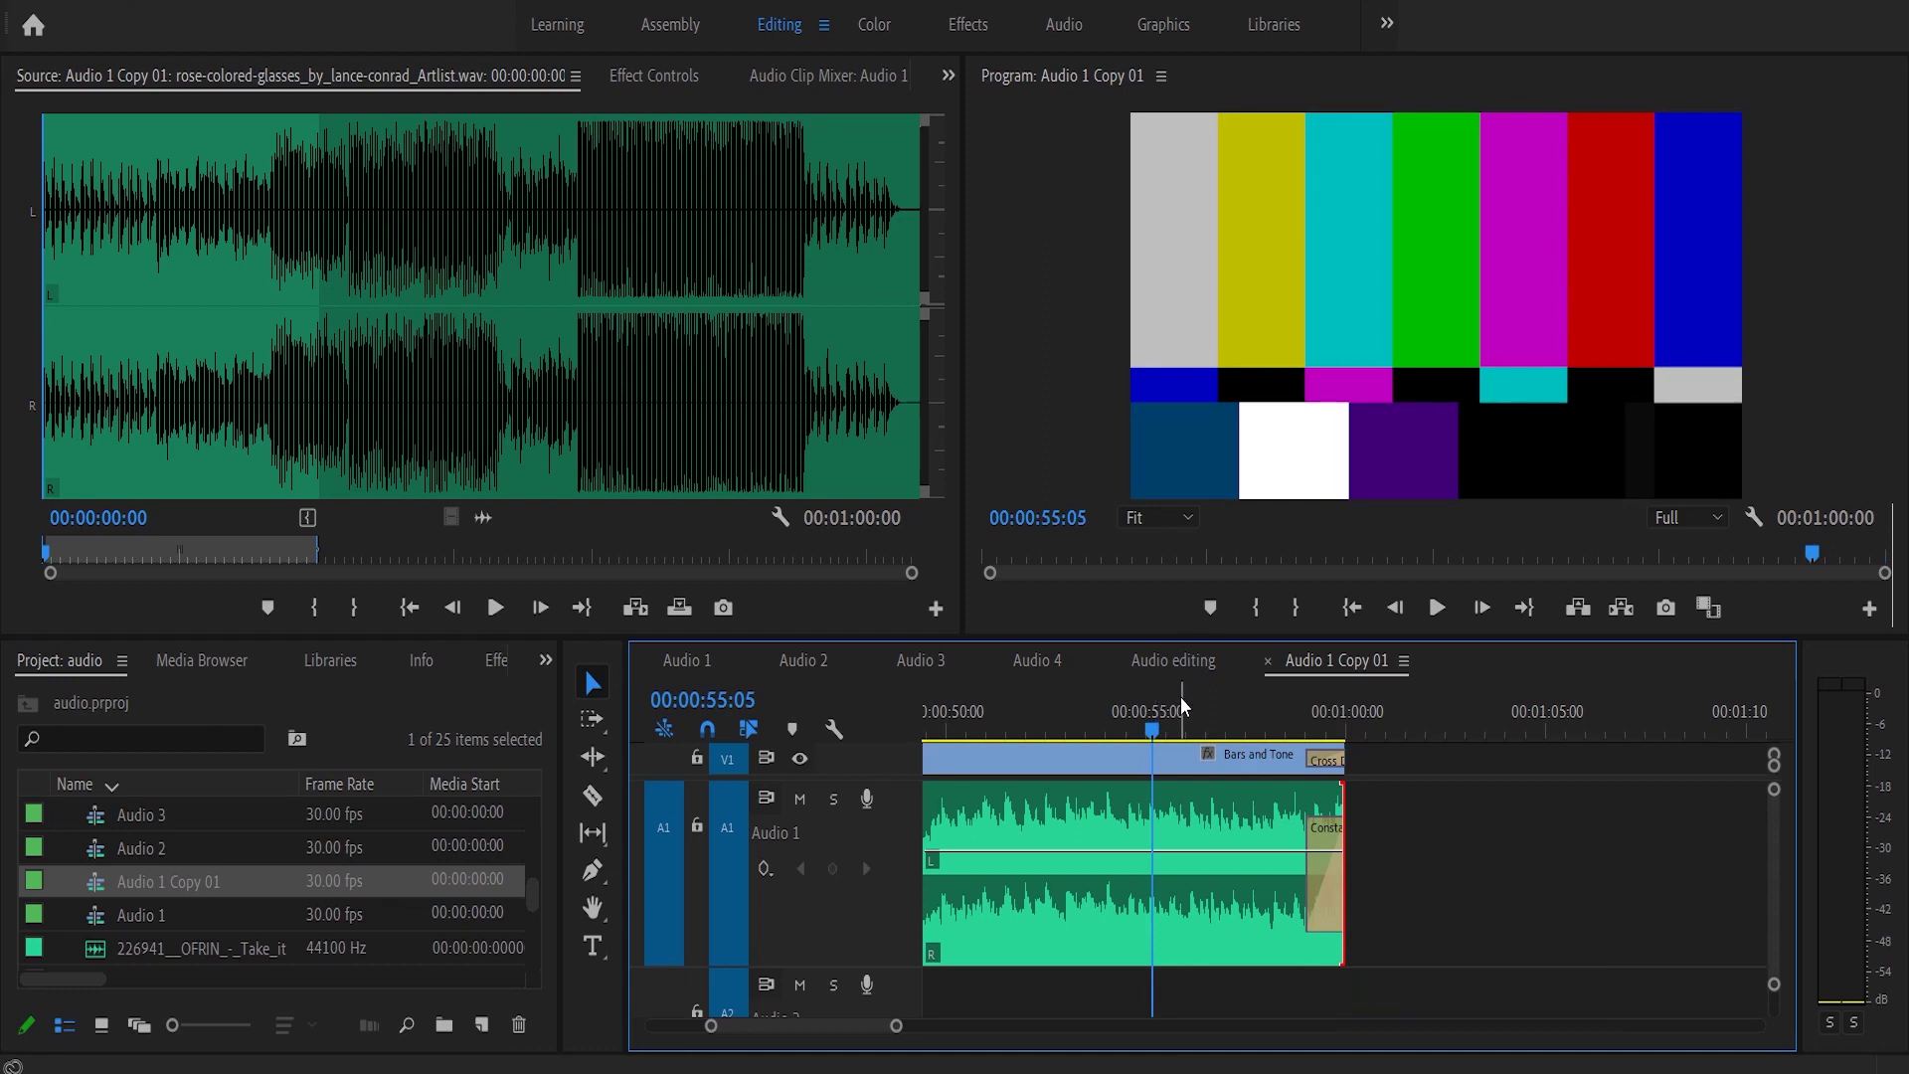
{"action": "key", "text": "space"}
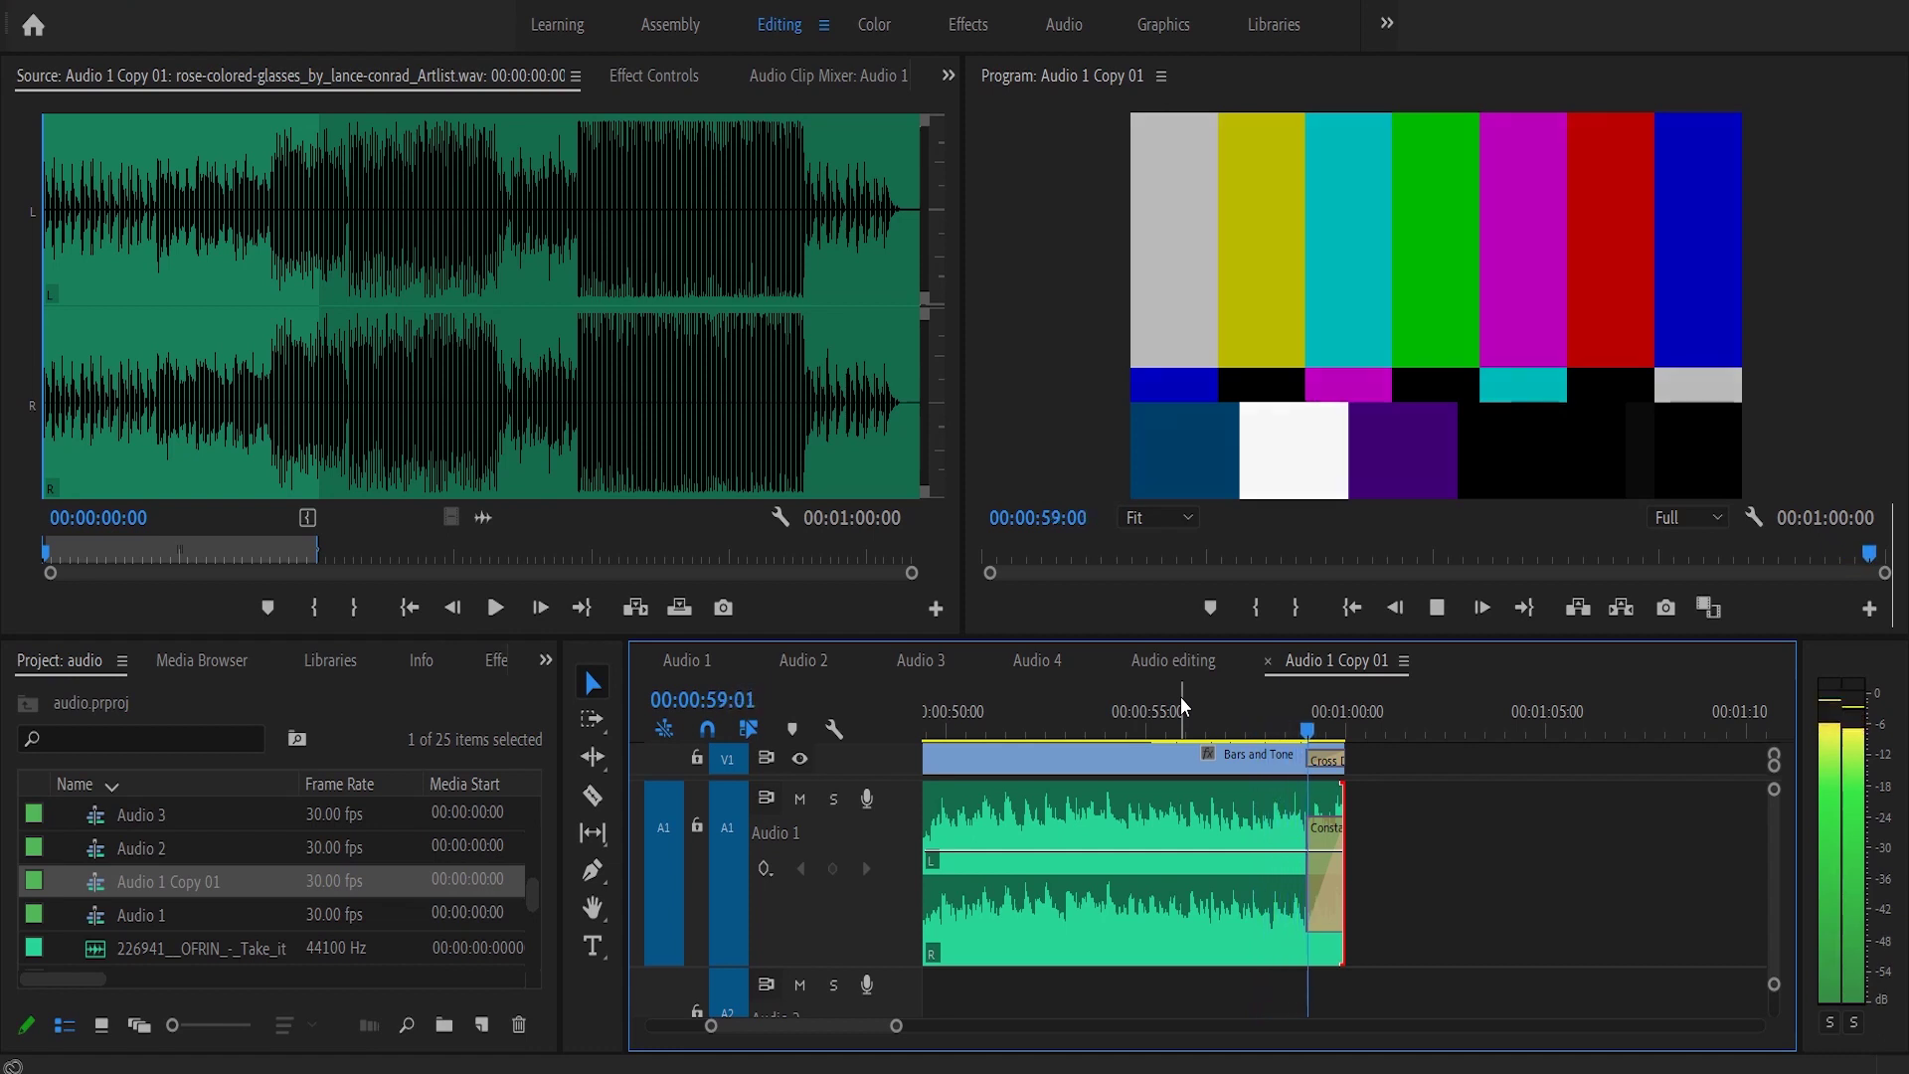
{"action": "left_click", "coordinate": [1280, 720]}
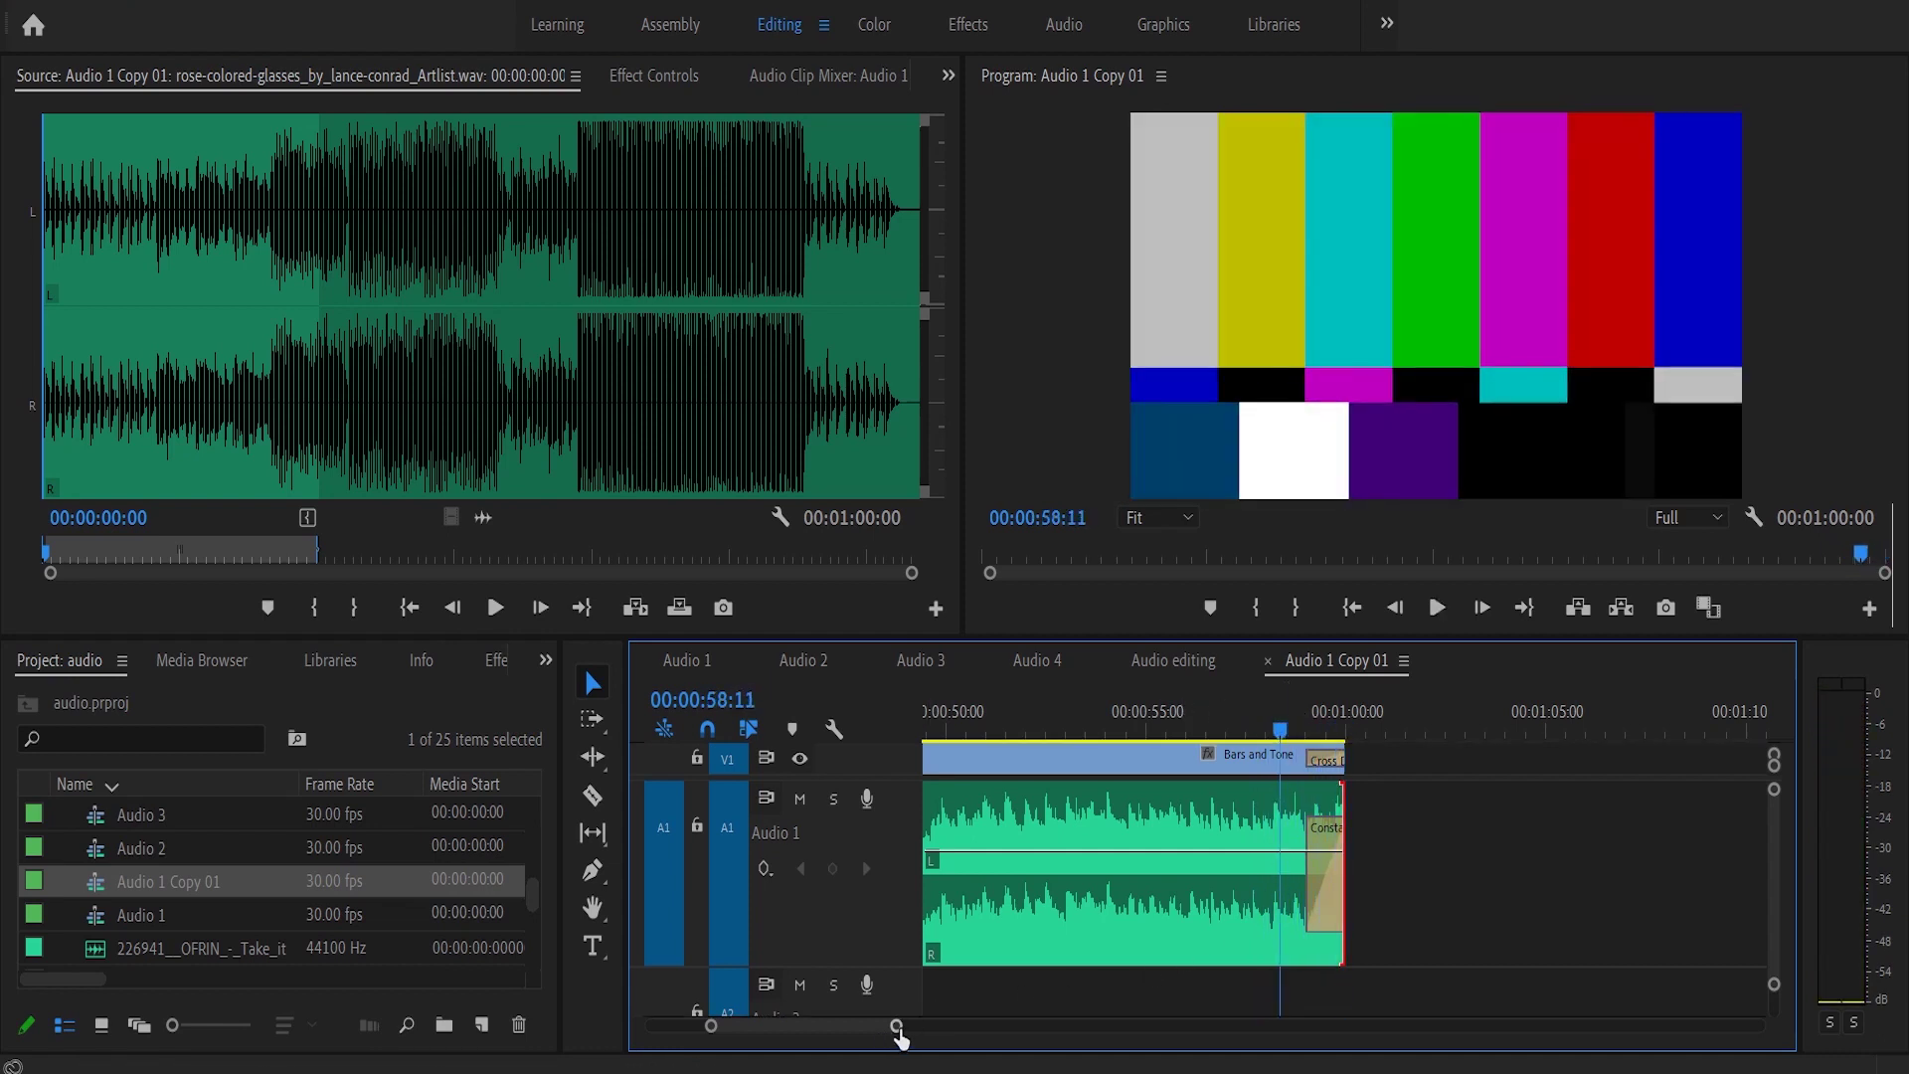
{"action": "left_click_drag", "start_coordinate": [898, 1030], "coordinate": [965, 1024]}
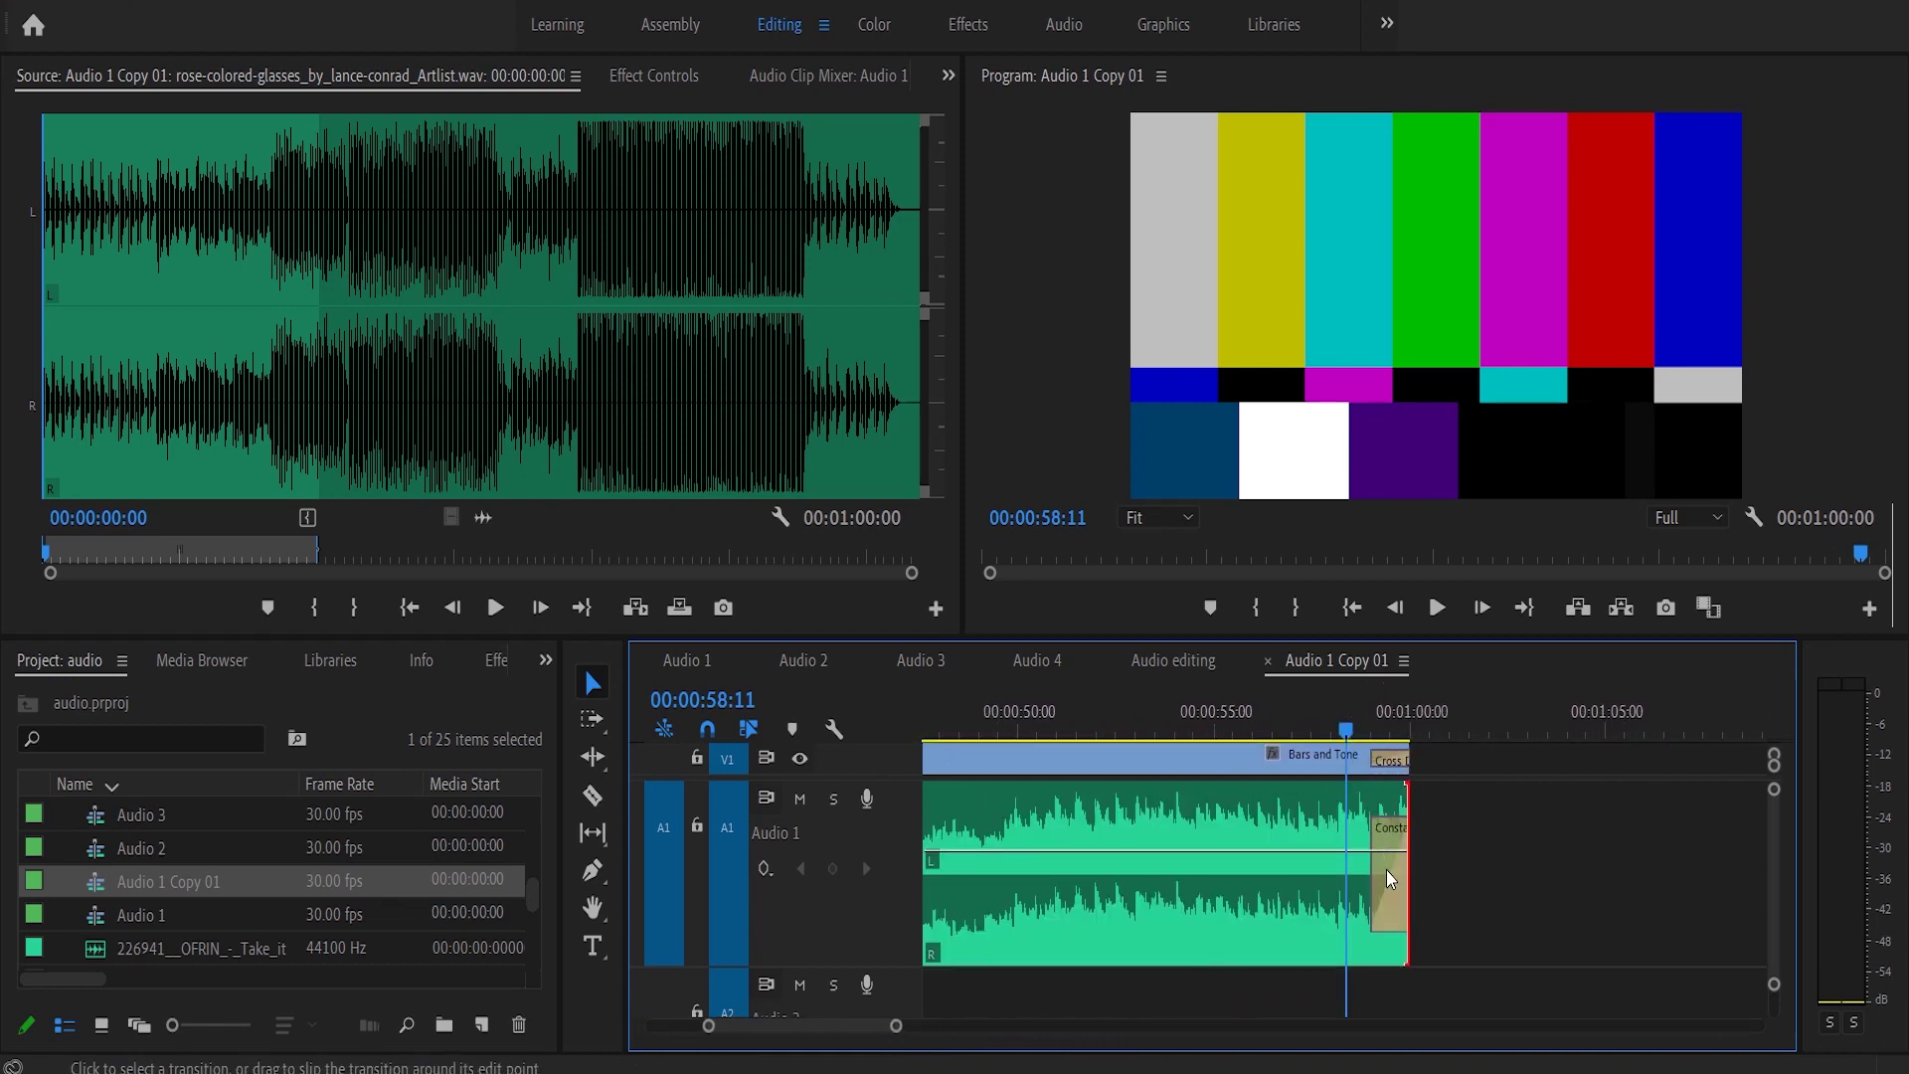
- Delete the transition at the end of the music clip and extend the clip back to its full length
{"action": "left_click", "coordinate": [1390, 869]}
{"action": "key", "text": "Delete"}
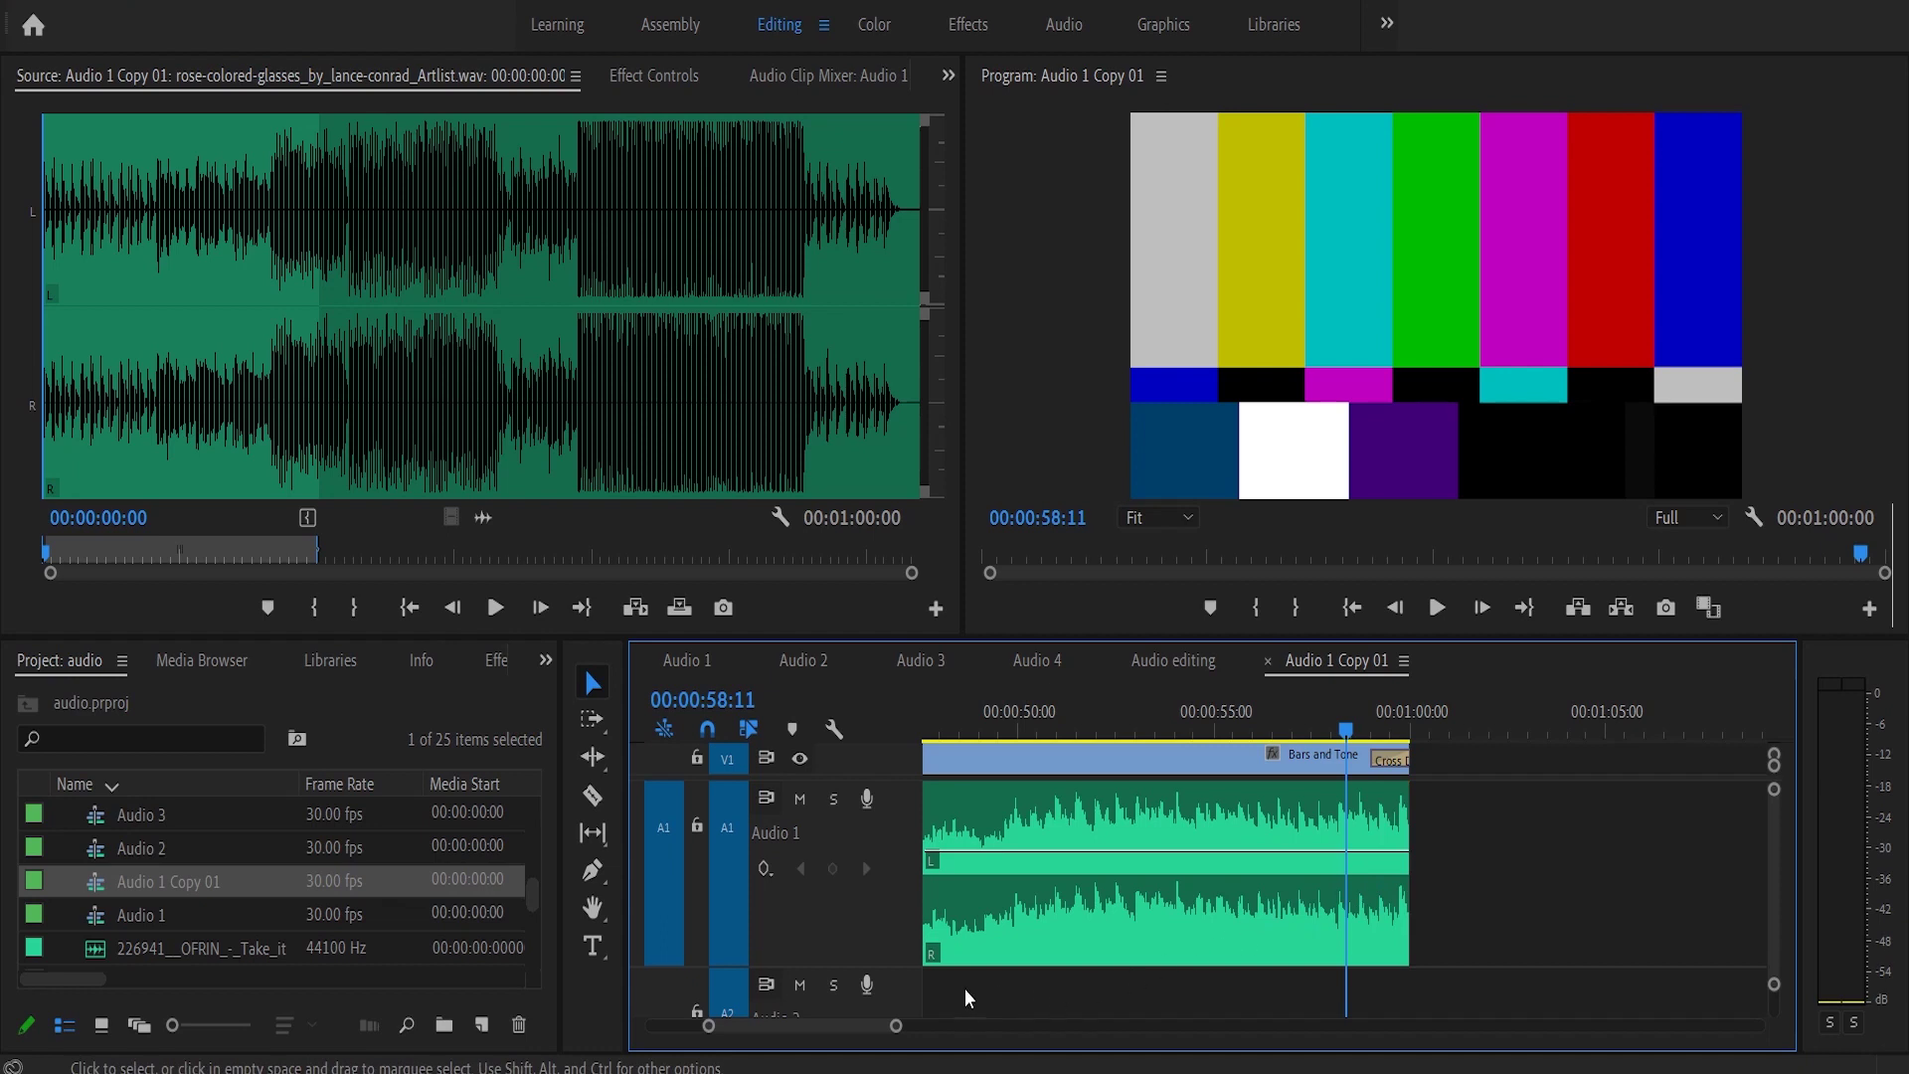
{"action": "left_click_drag", "start_coordinate": [898, 1031], "coordinate": [1365, 1025]}
{"action": "left_click_drag", "start_coordinate": [1076, 820], "coordinate": [1418, 825]}
{"action": "left_click_drag", "start_coordinate": [1263, 1030], "coordinate": [1030, 999]}
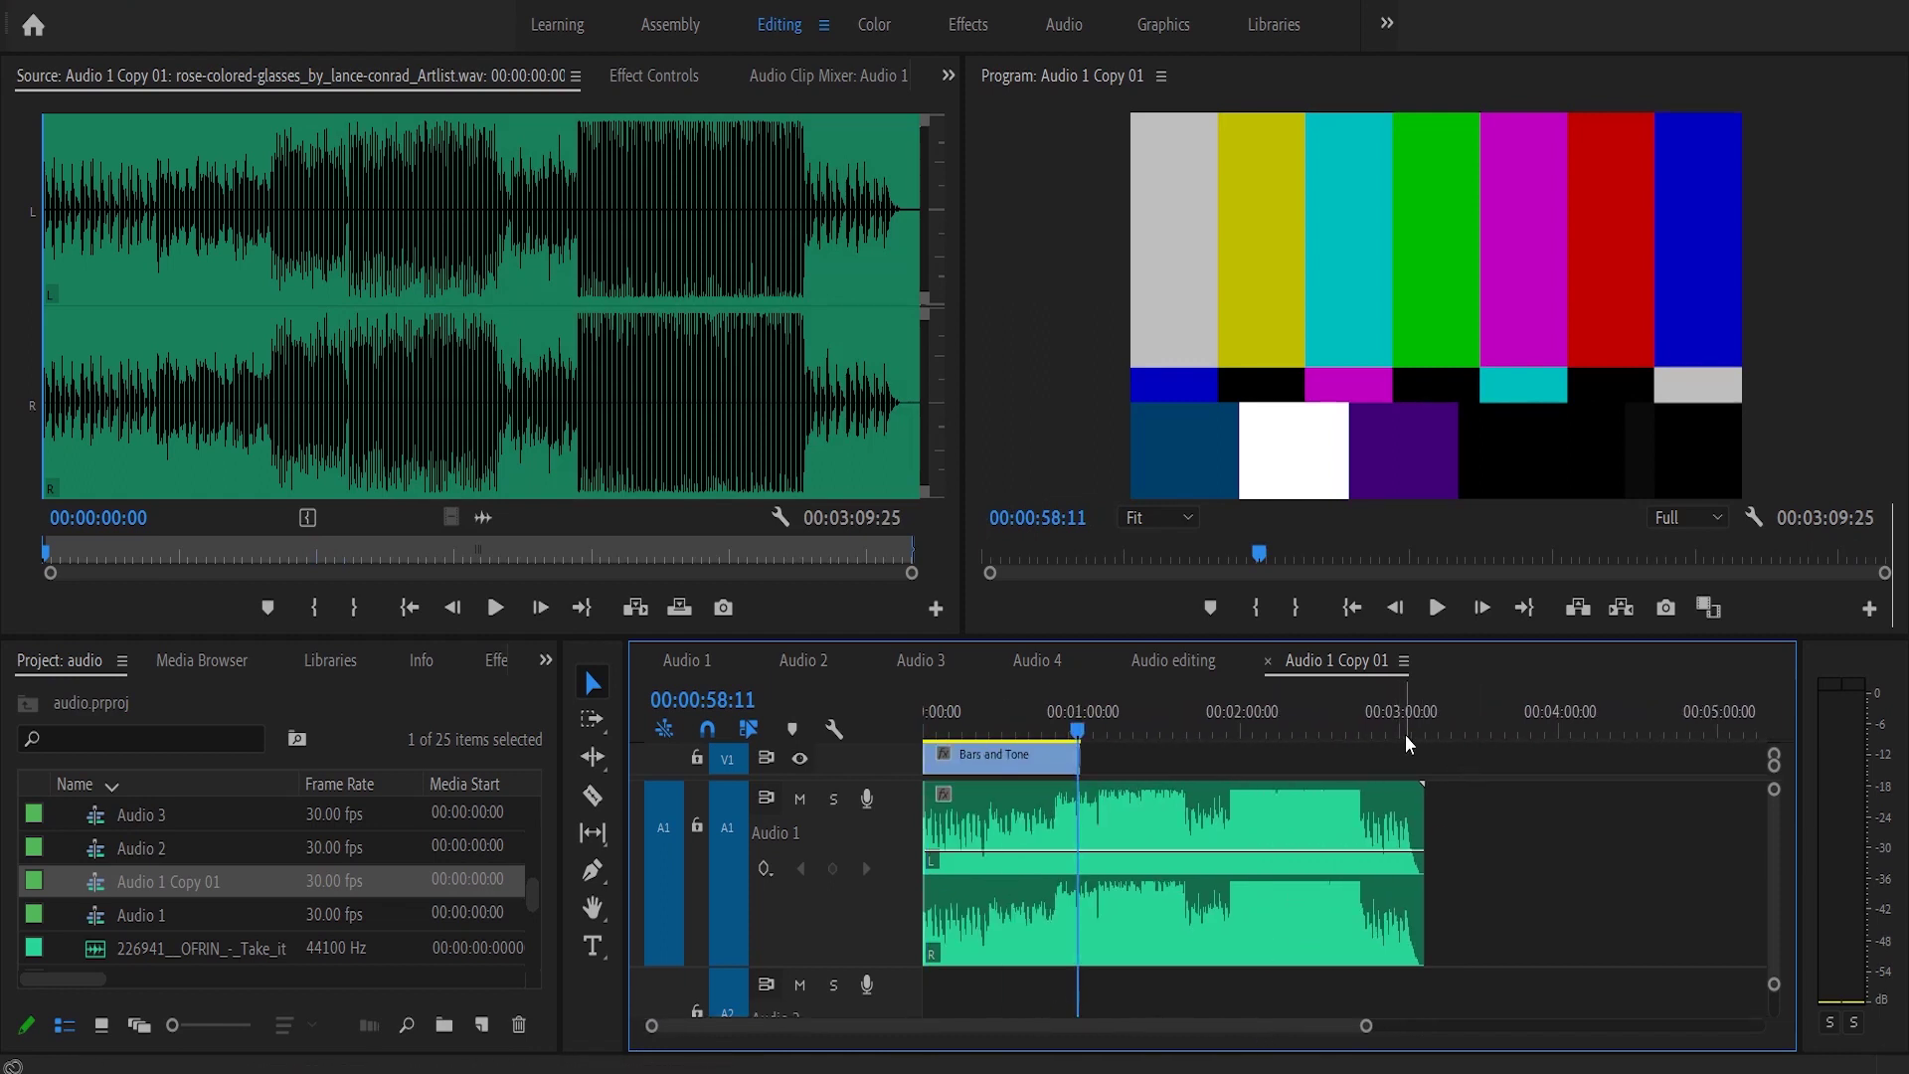
- Play the last part of the full song to listen to its natural ending
{"action": "left_click", "coordinate": [1354, 729]}
{"action": "key", "text": "space"}
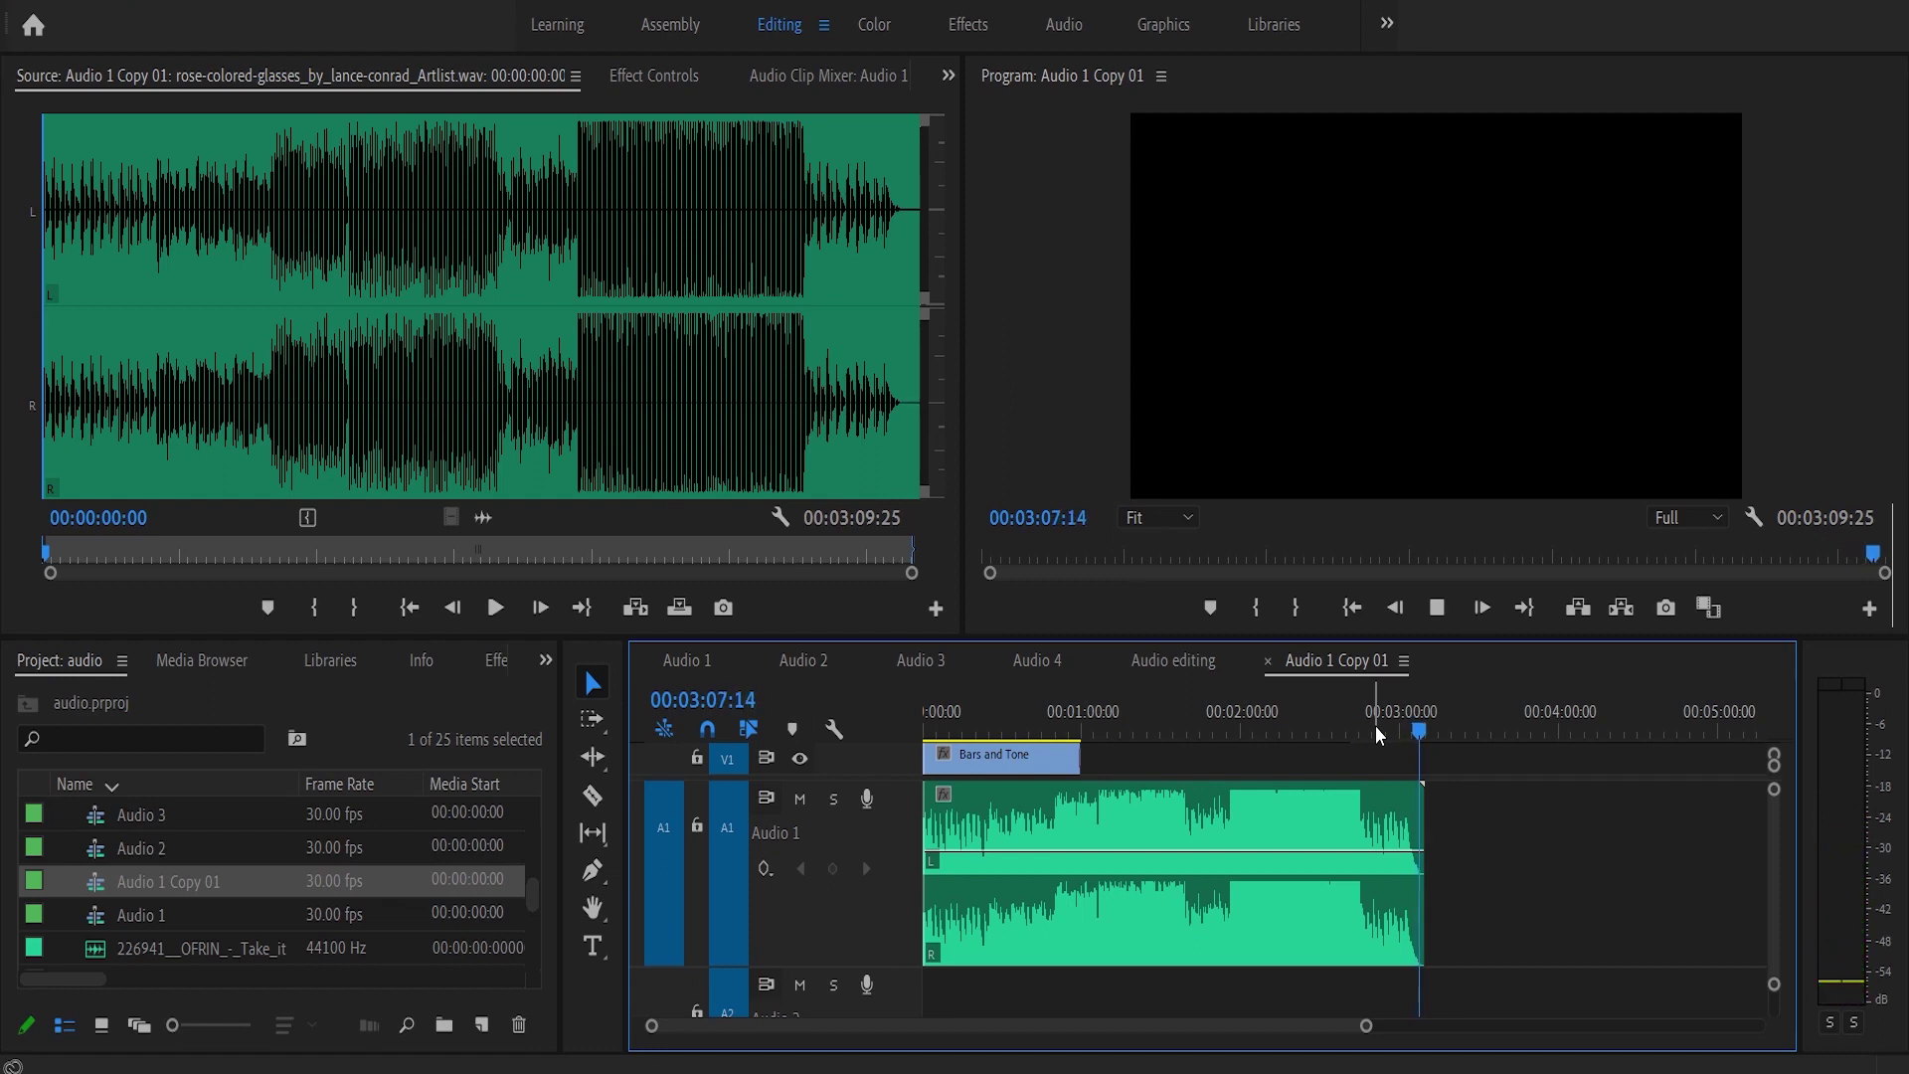
{"action": "left_click", "coordinate": [1454, 737]}
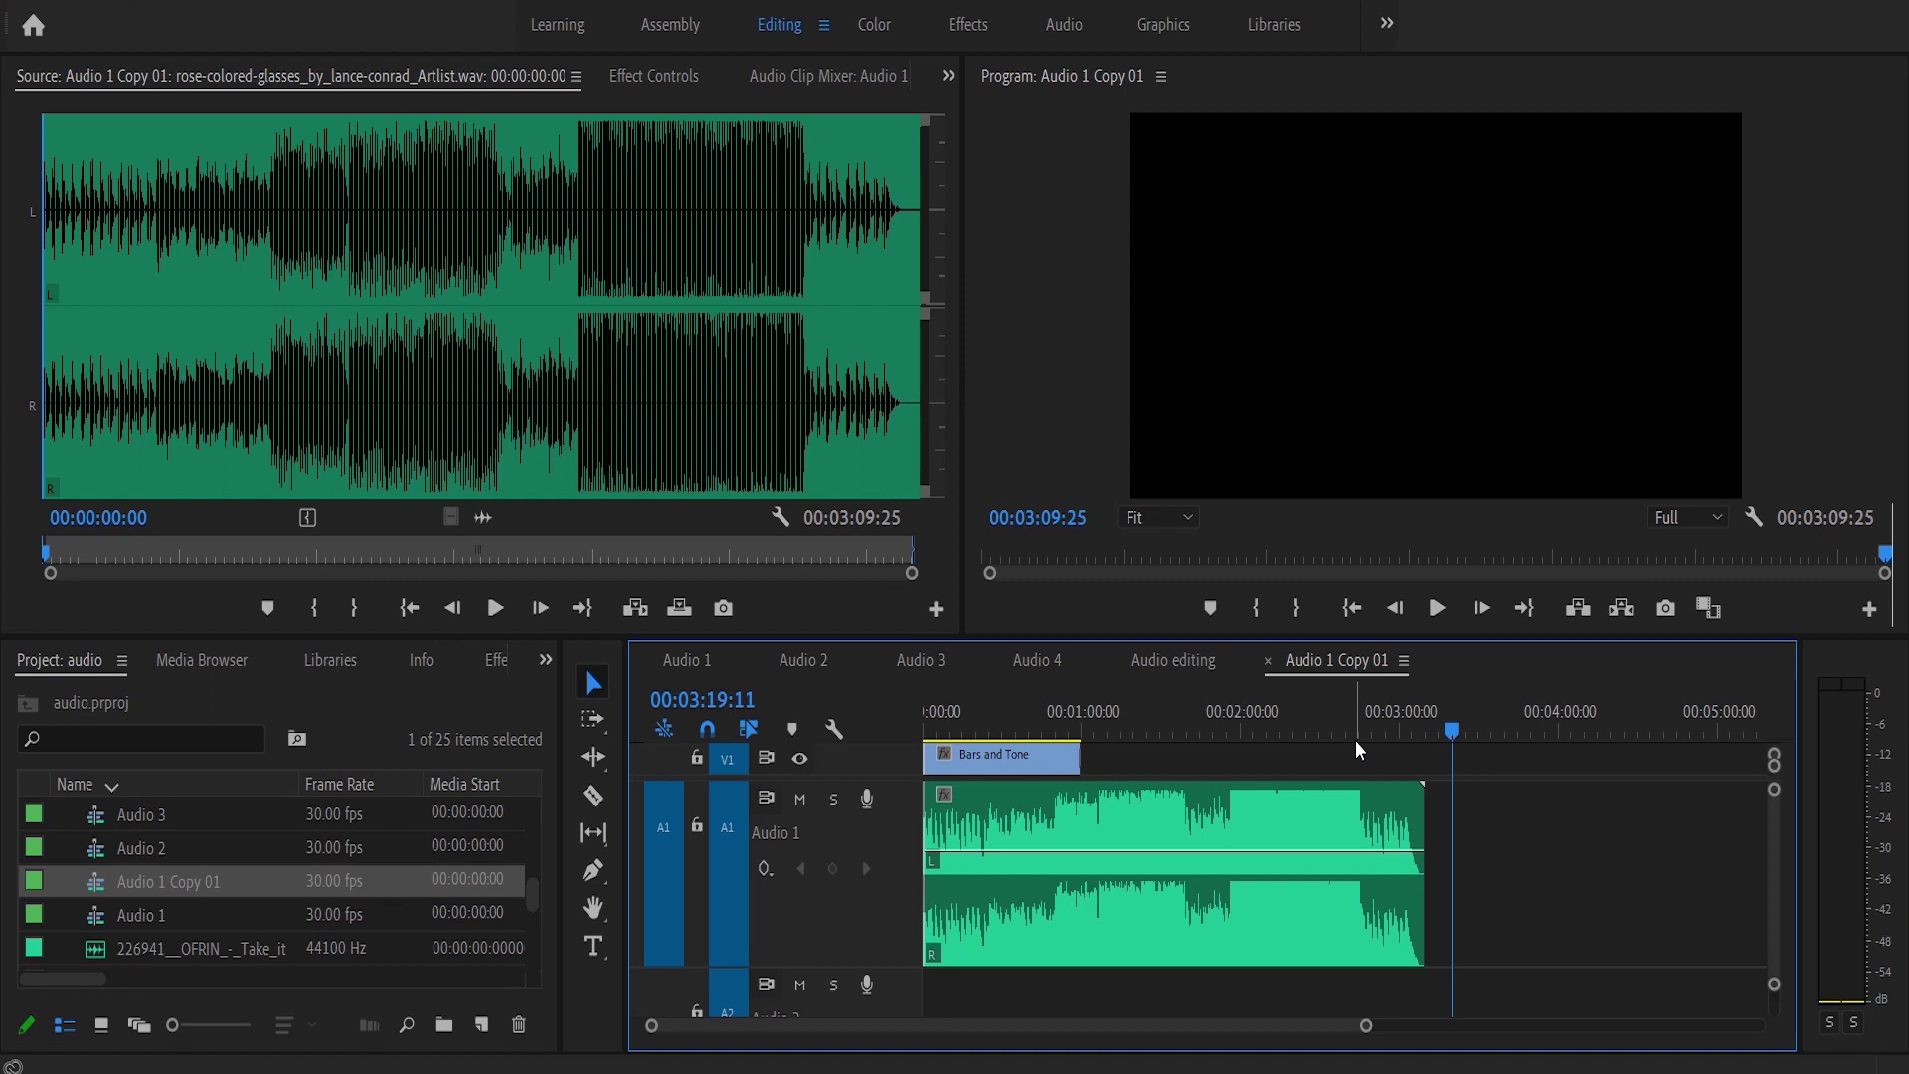
- Maximize the timeline and increase the height of the Audio 1 track to enlarge the waveform
{"action": "key", "text": "grave"}
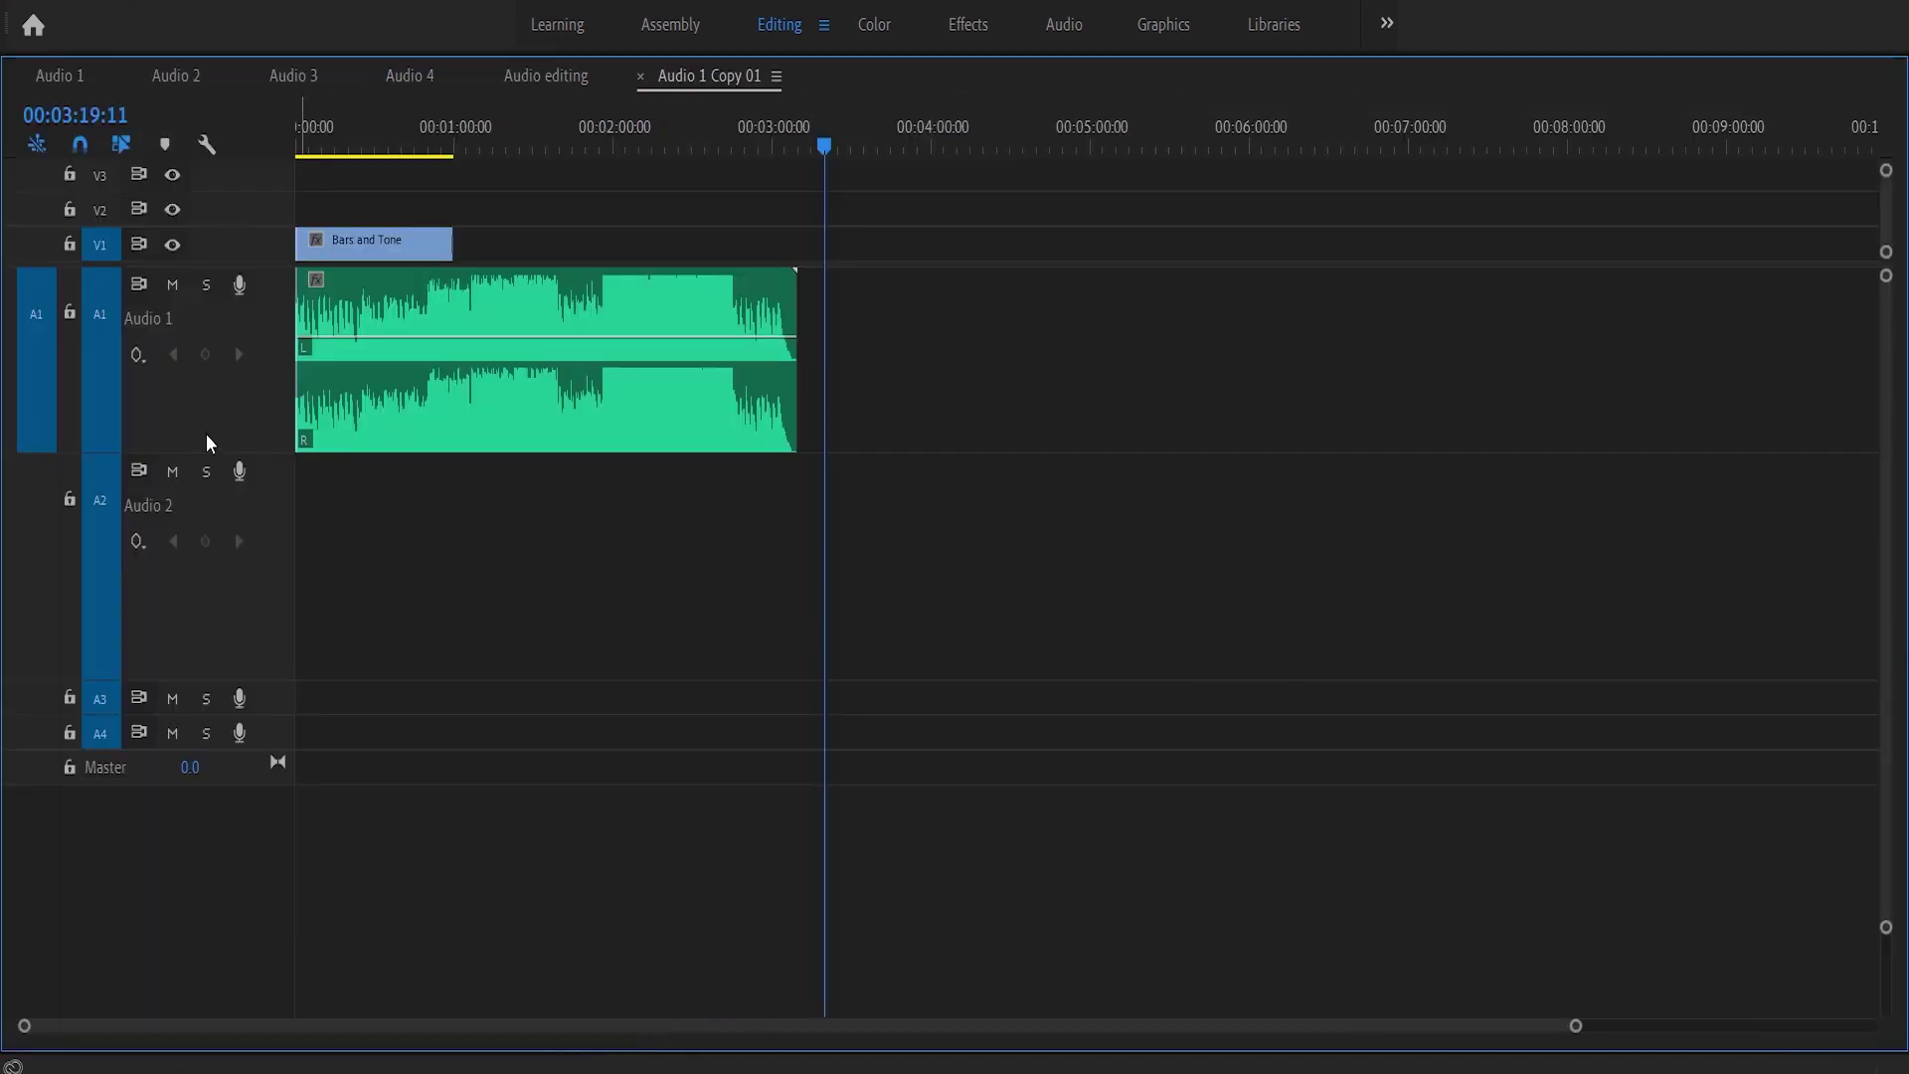
{"action": "left_click_drag", "start_coordinate": [220, 453], "coordinate": [220, 748]}
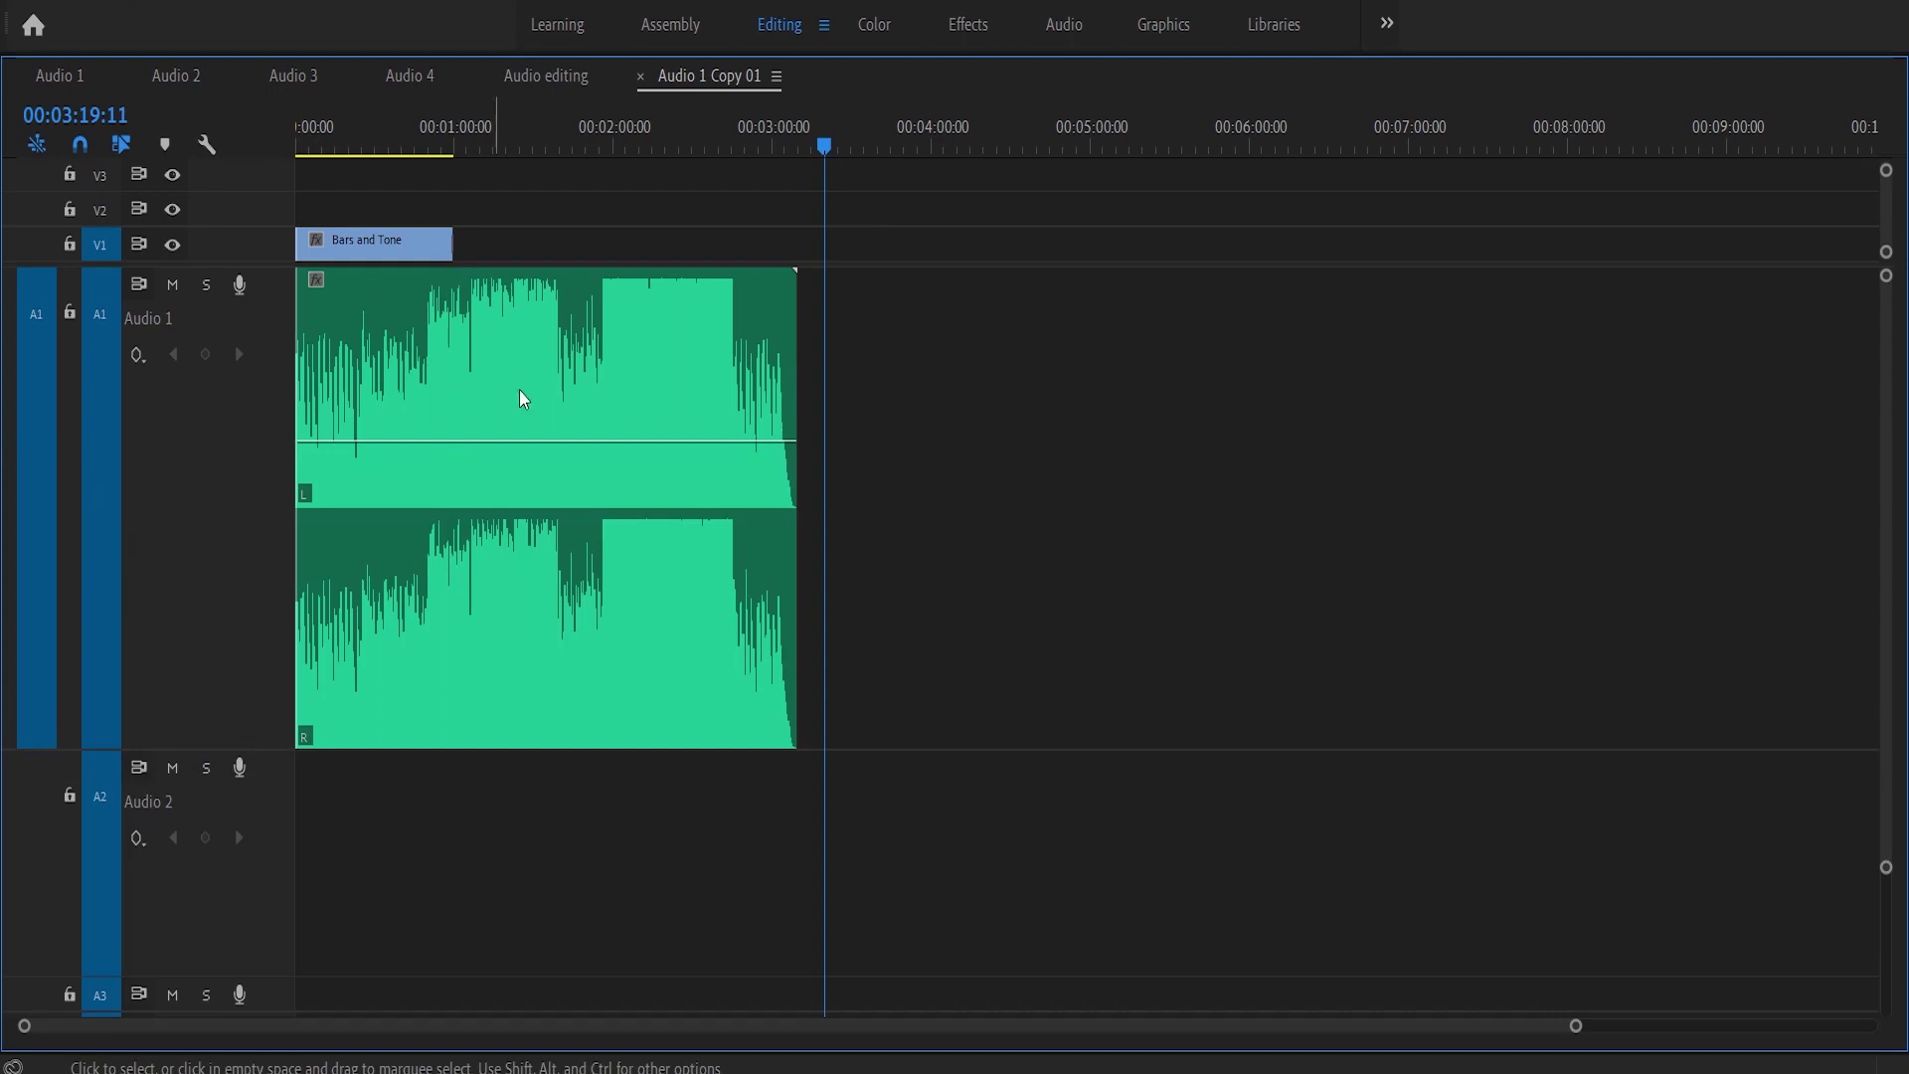
- Split the music clip at 00:02:44:21, just before the last loud beat leading into the quiet ending
{"action": "left_click", "coordinate": [737, 146]}
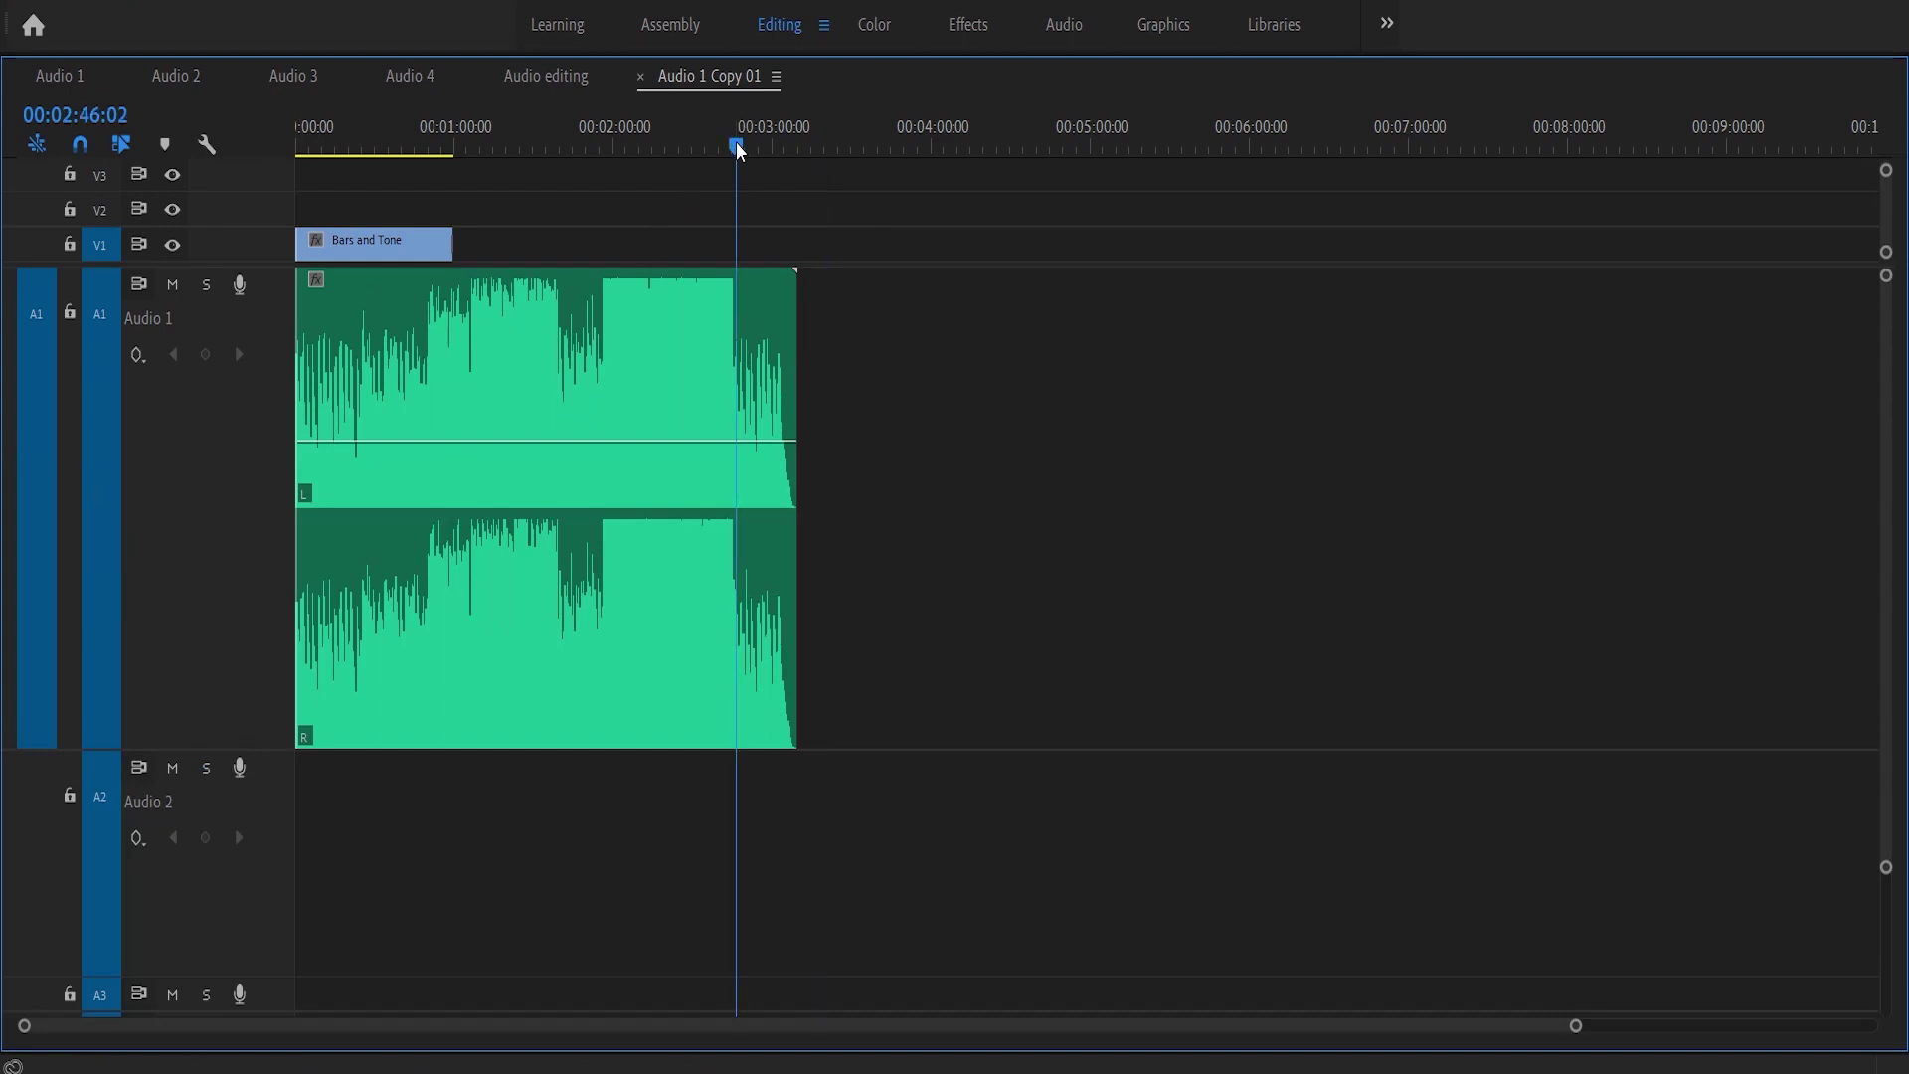
{"action": "left_click_drag", "start_coordinate": [736, 134], "coordinate": [719, 139]}
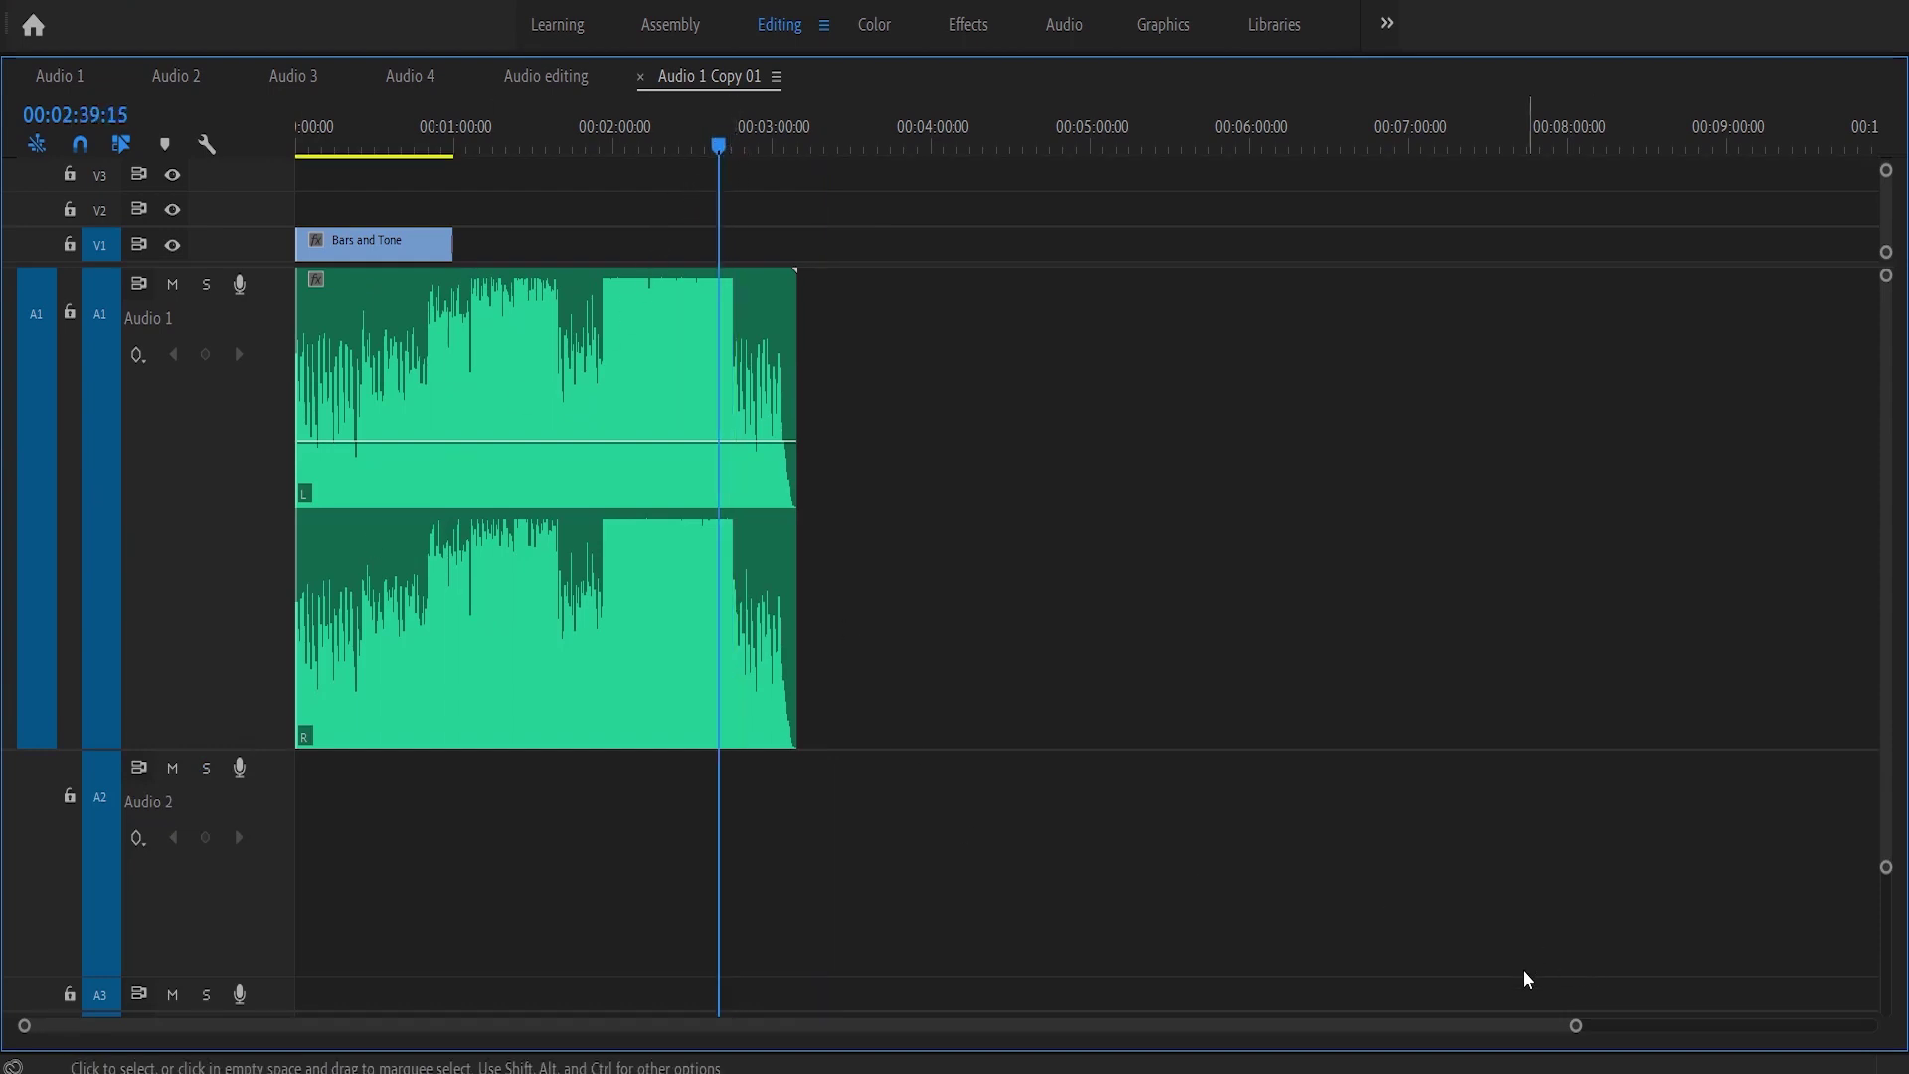
{"action": "left_click_drag", "start_coordinate": [1577, 1027], "coordinate": [881, 897]}
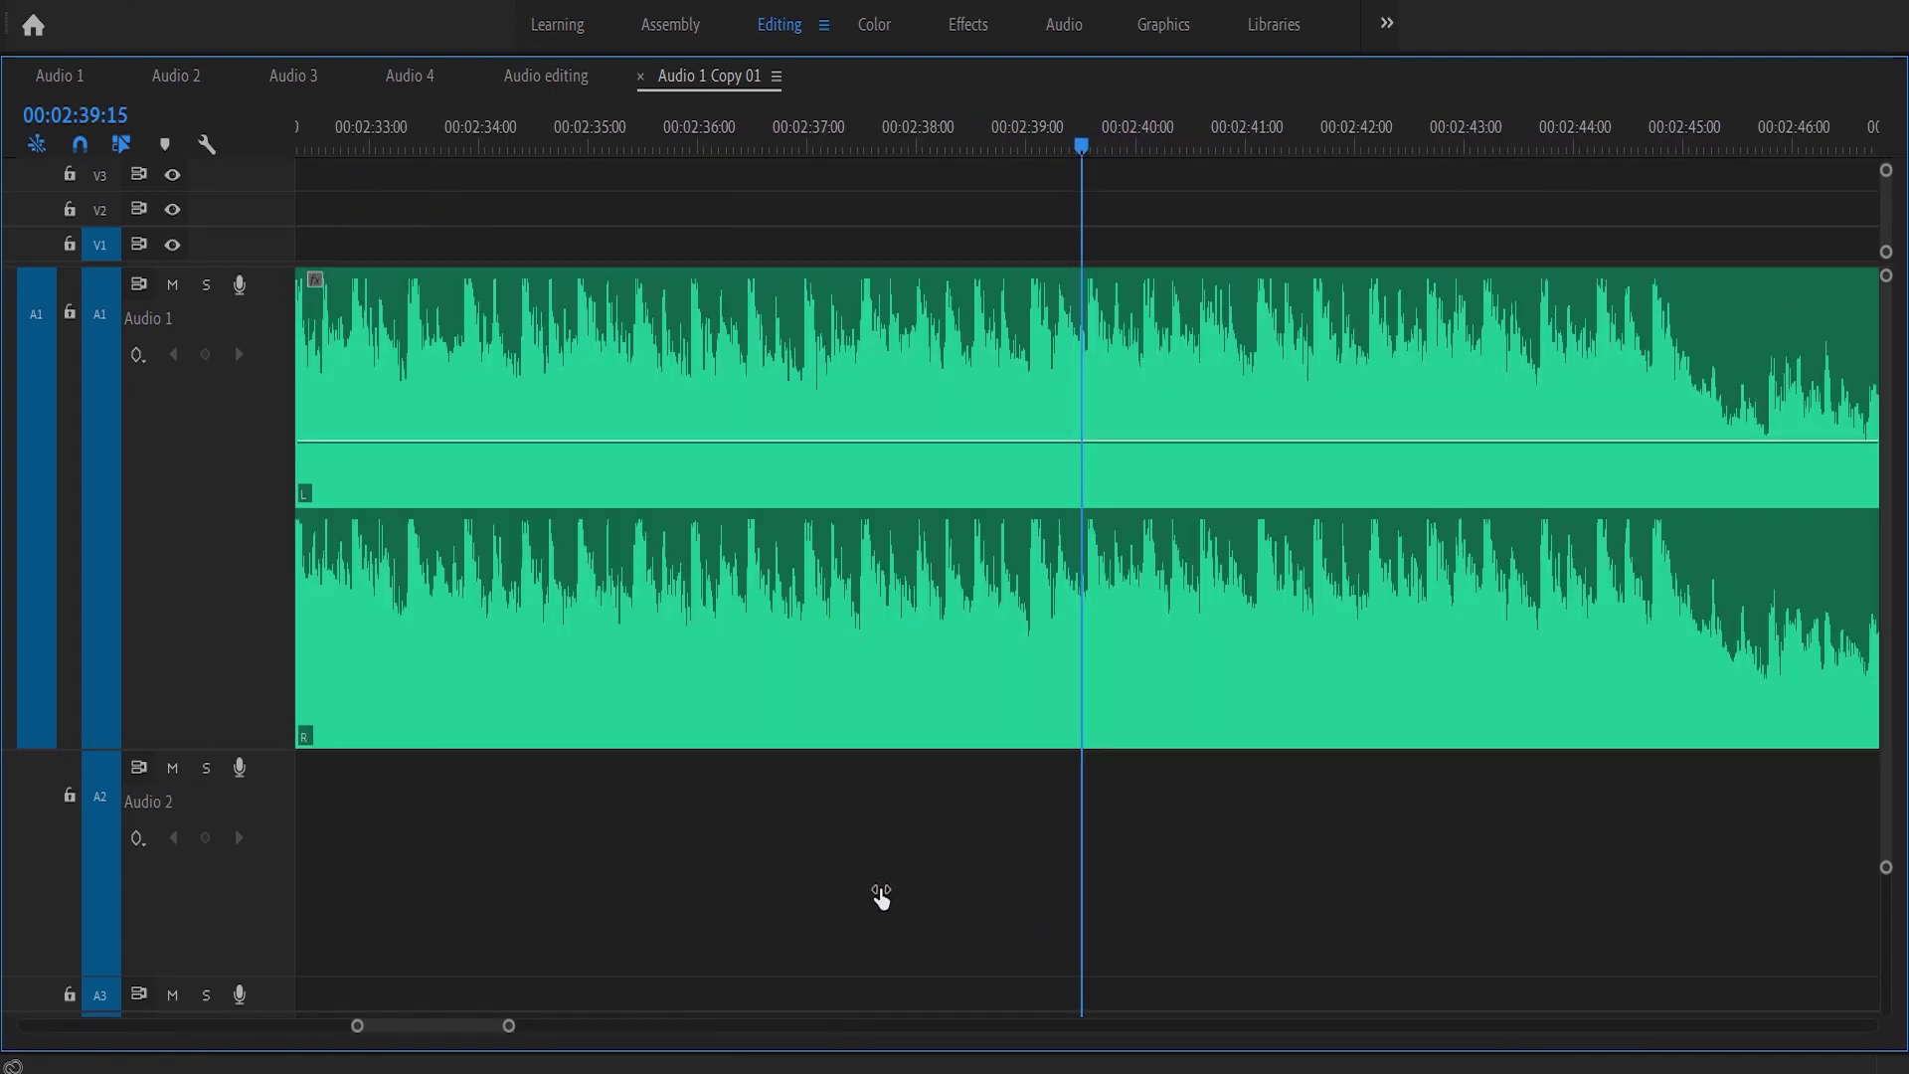
{"action": "left_click", "coordinate": [1660, 138]}
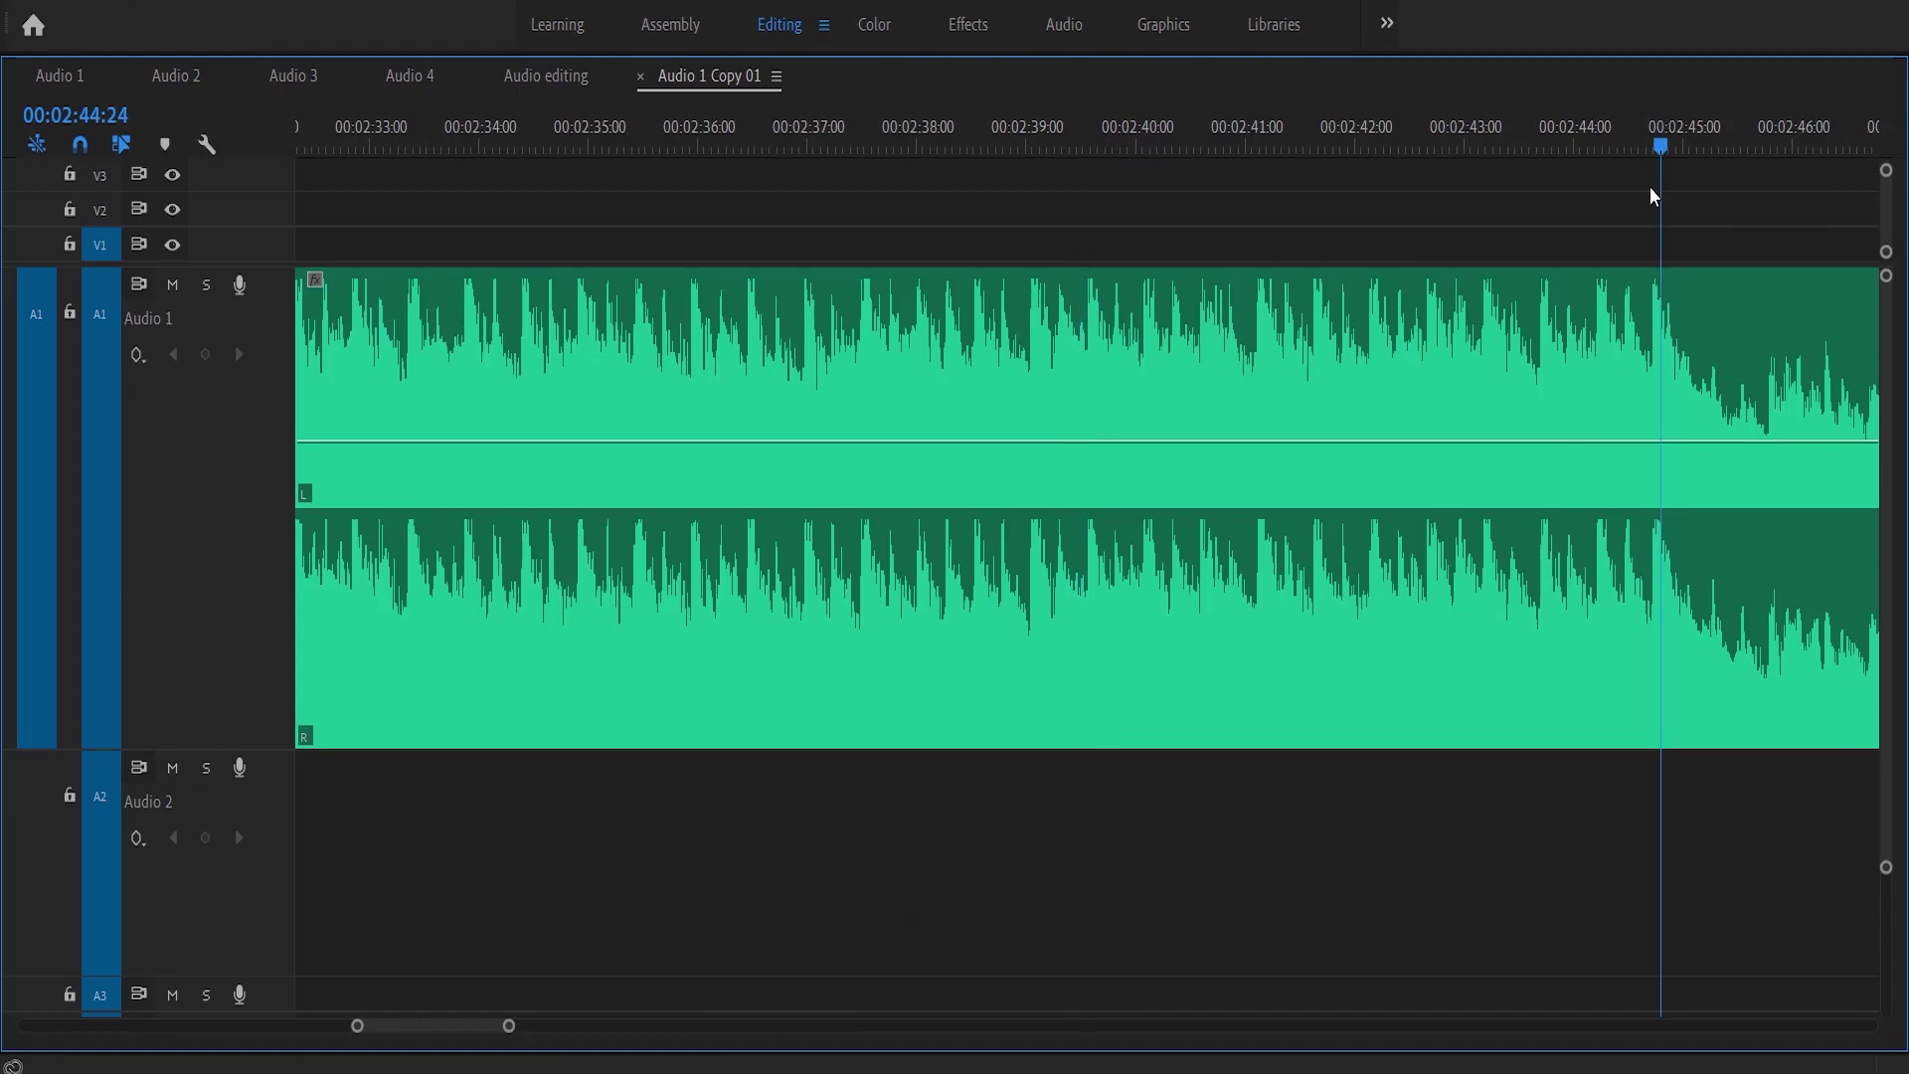
{"action": "left_click_drag", "start_coordinate": [509, 1020], "coordinate": [460, 1024]}
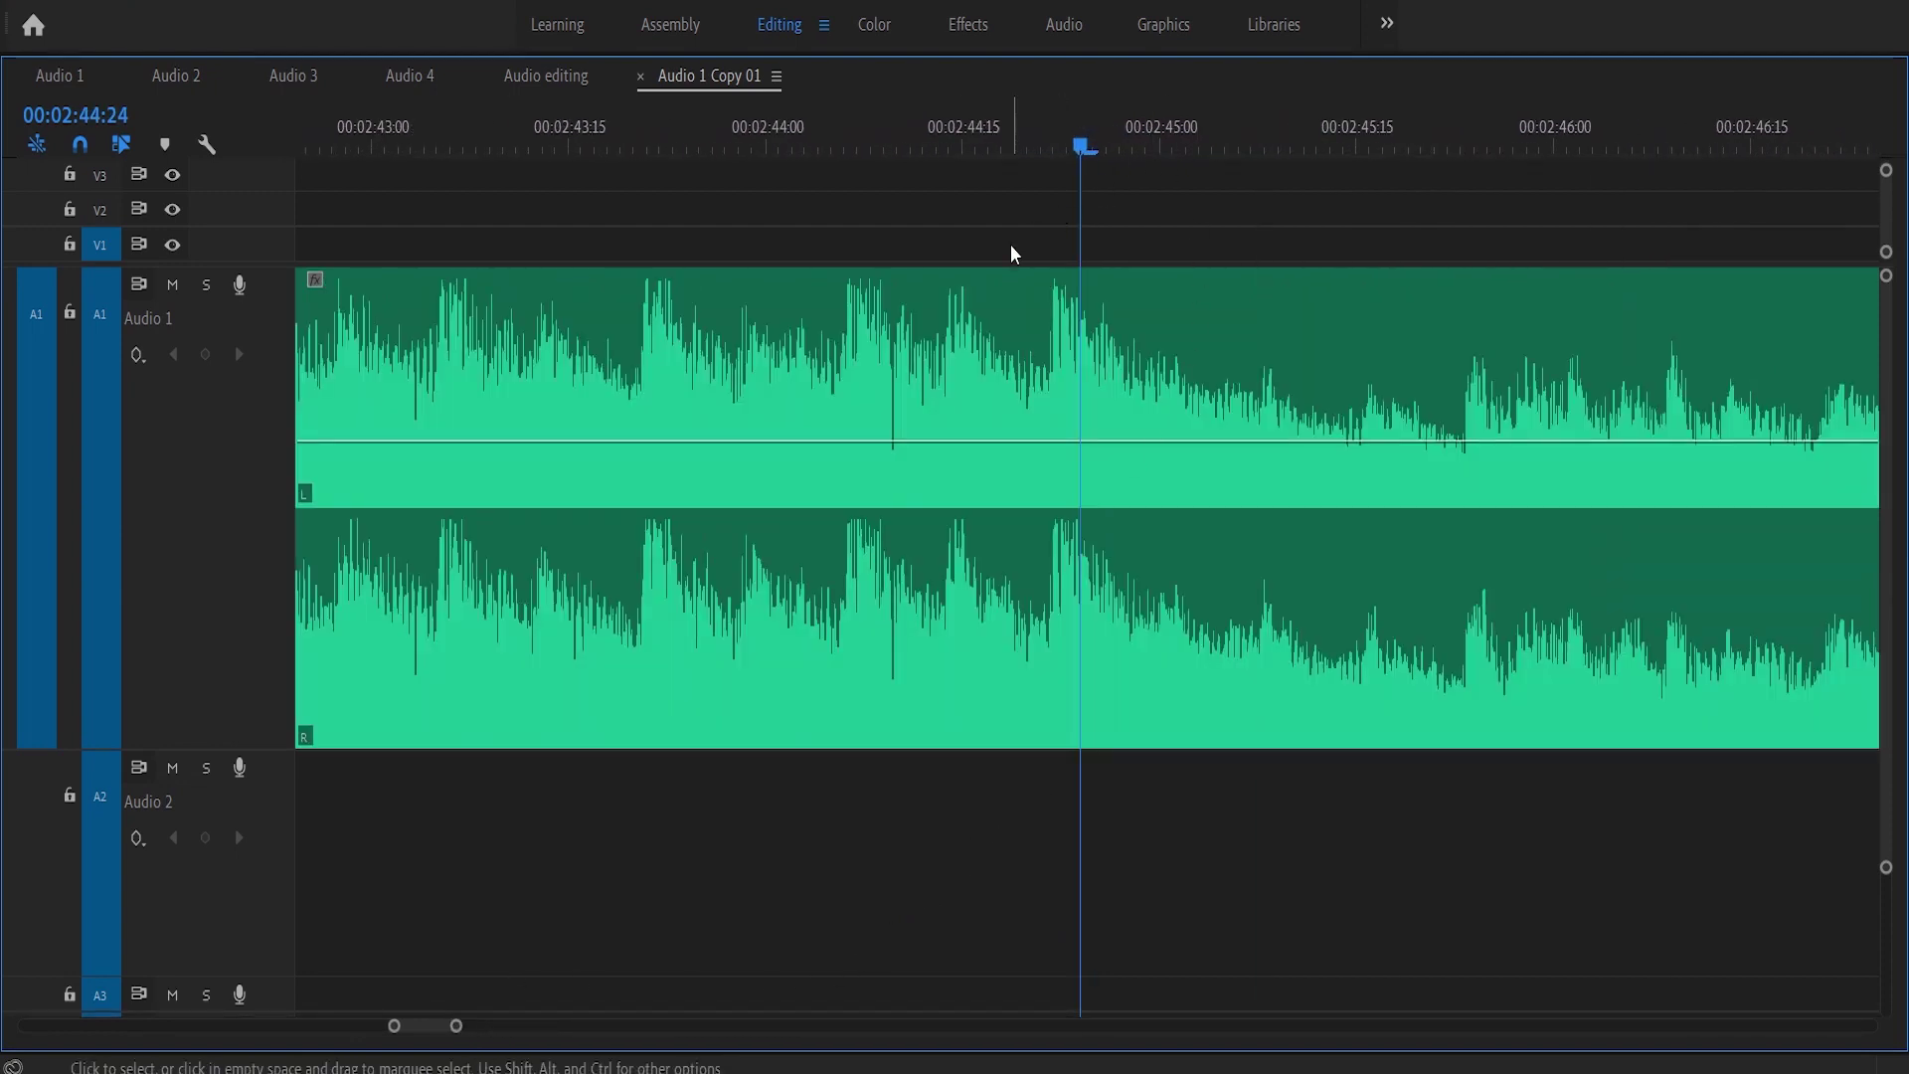
{"action": "left_click_drag", "start_coordinate": [1053, 129], "coordinate": [1041, 130]}
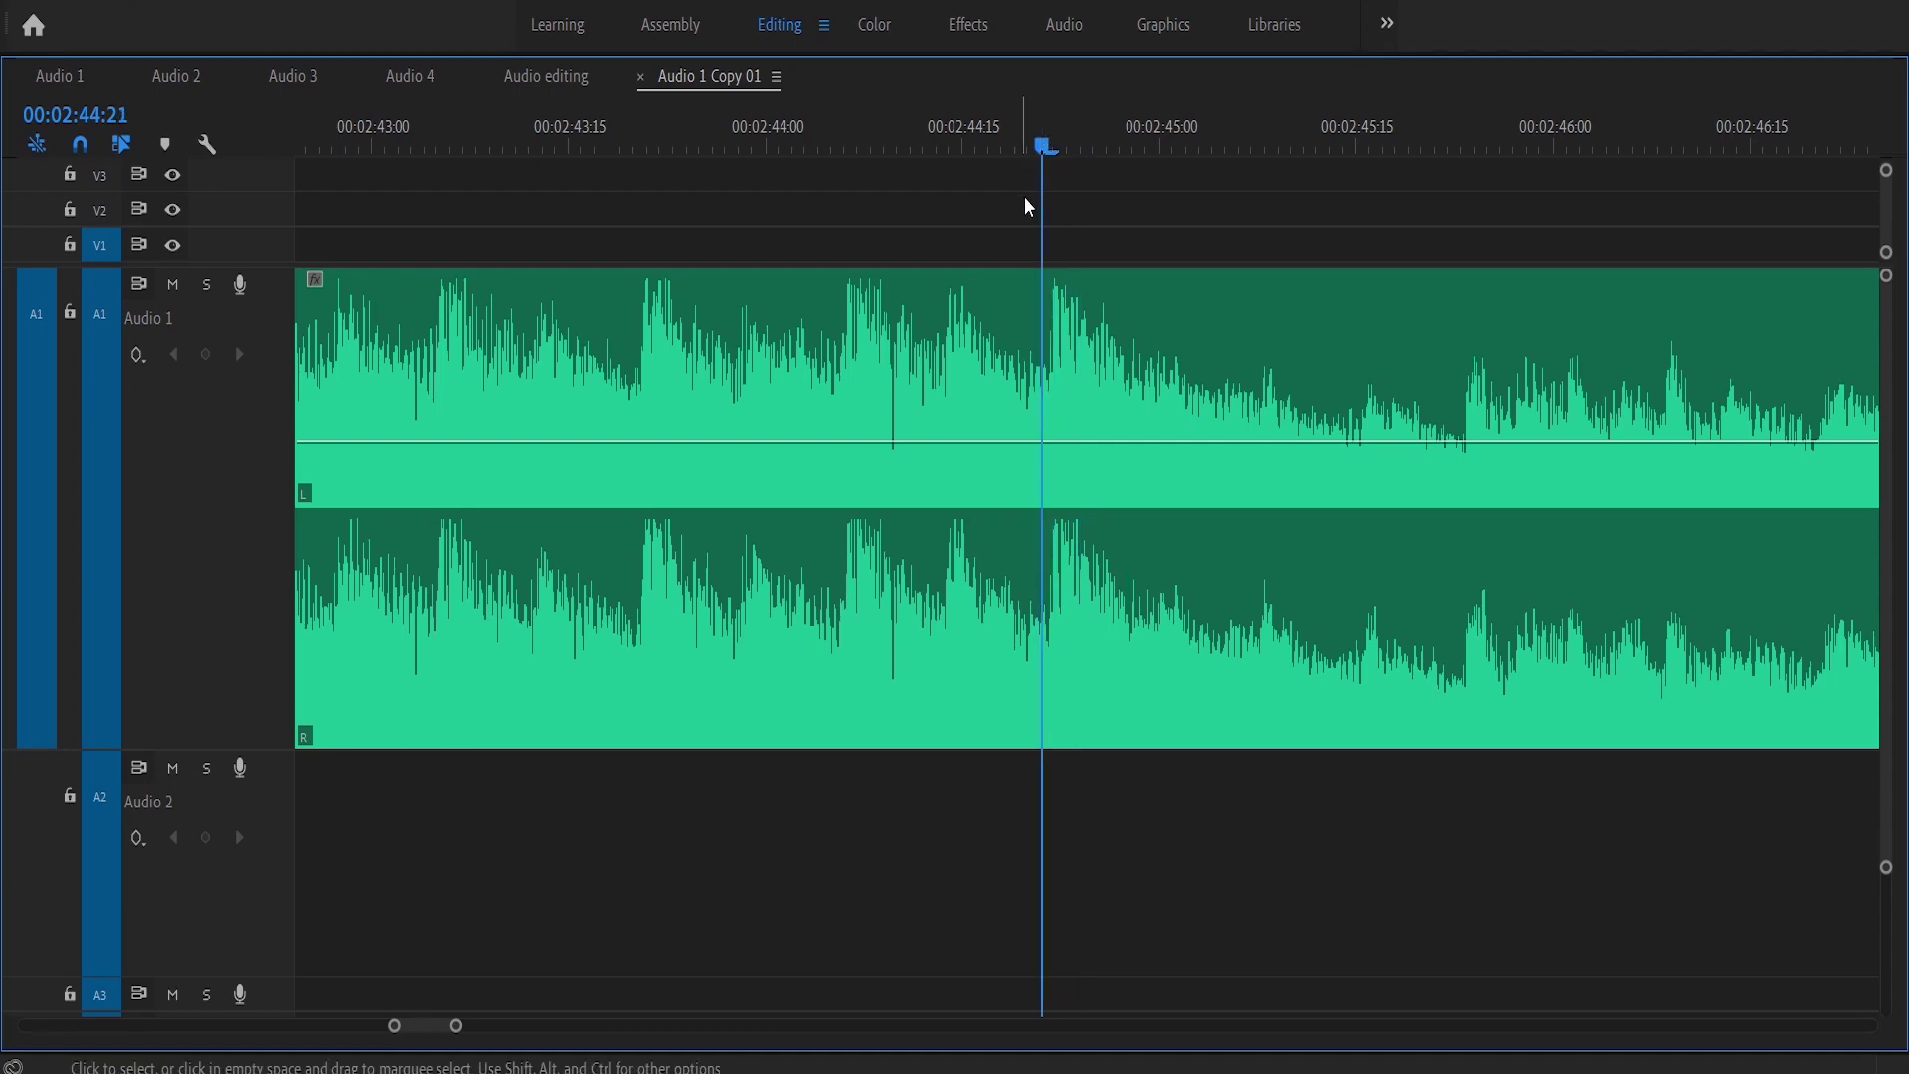
{"action": "key", "text": "c"}
{"action": "left_click", "coordinate": [1044, 343]}
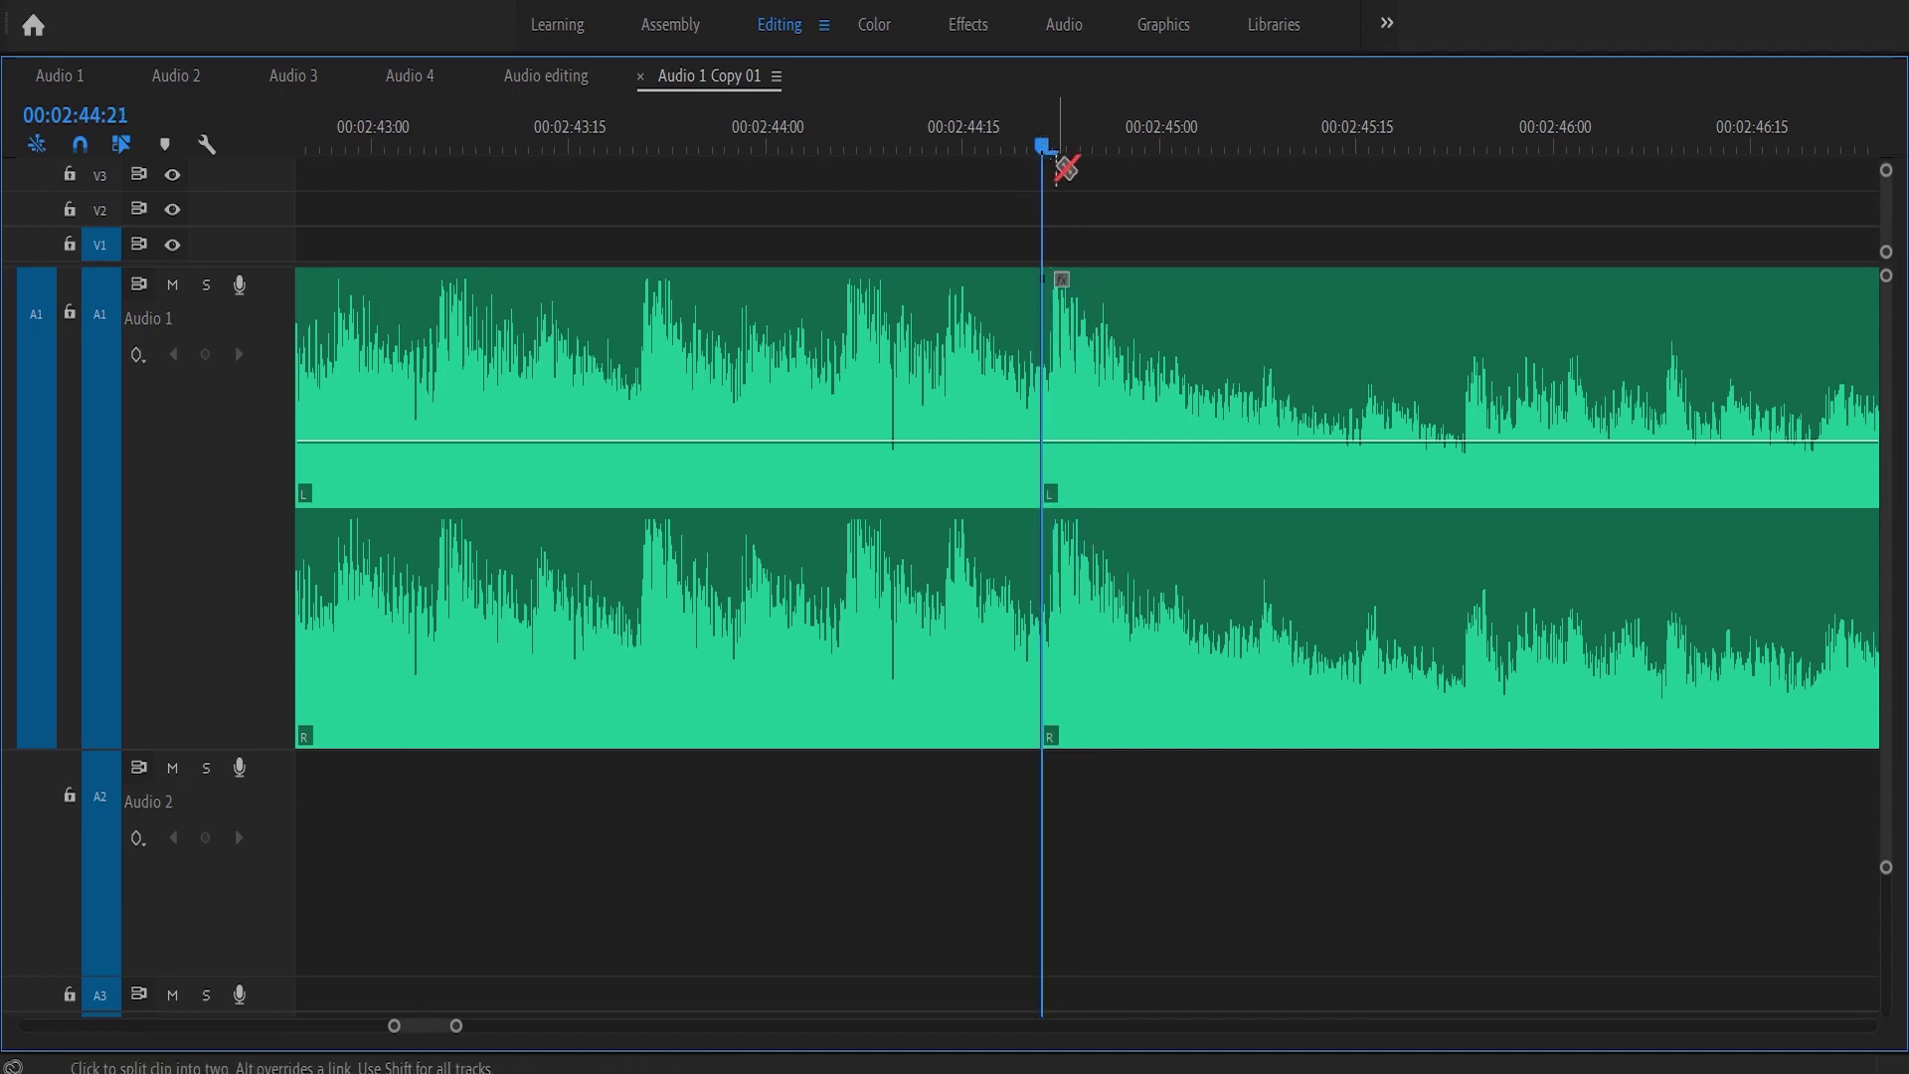
- Play the music from the cut, and move the ending section to Audio 2 so it finishes just before the one-minute mark
{"action": "key", "text": "space"}
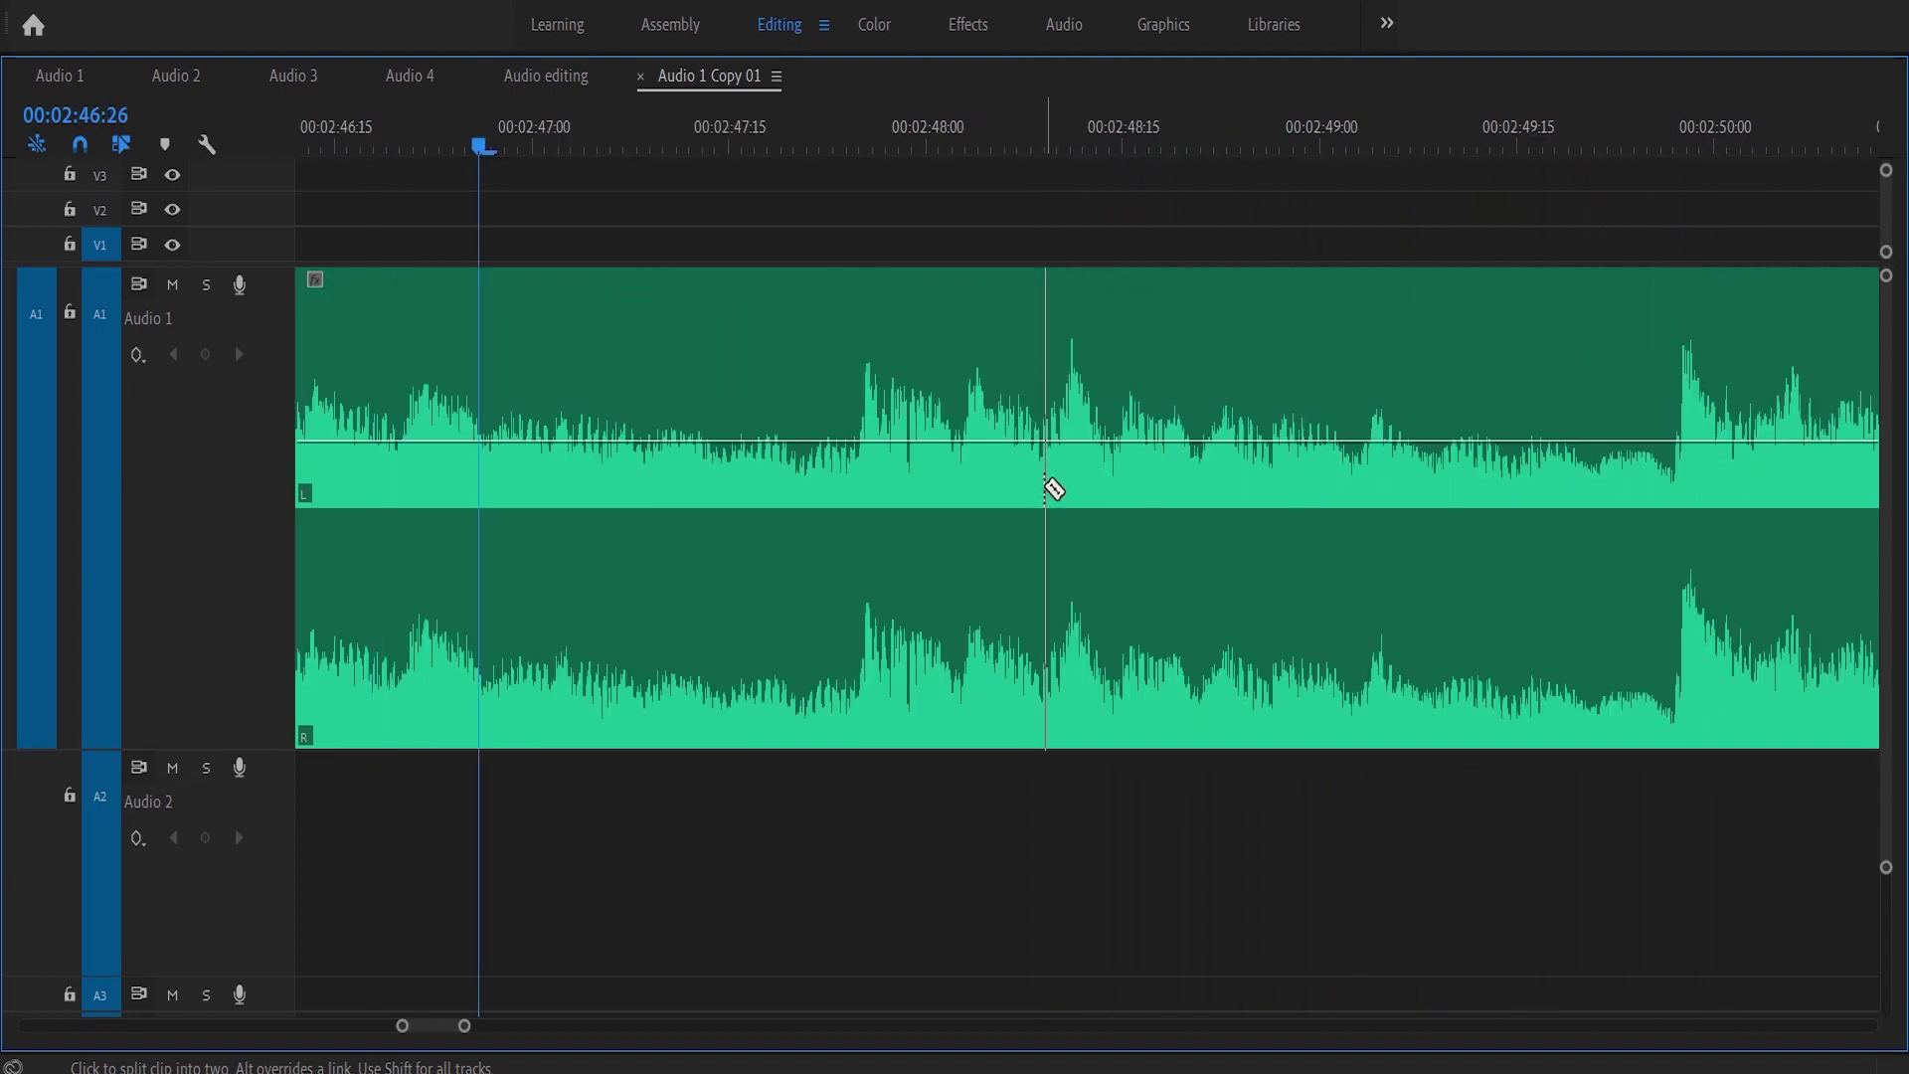
{"action": "key", "text": "v"}
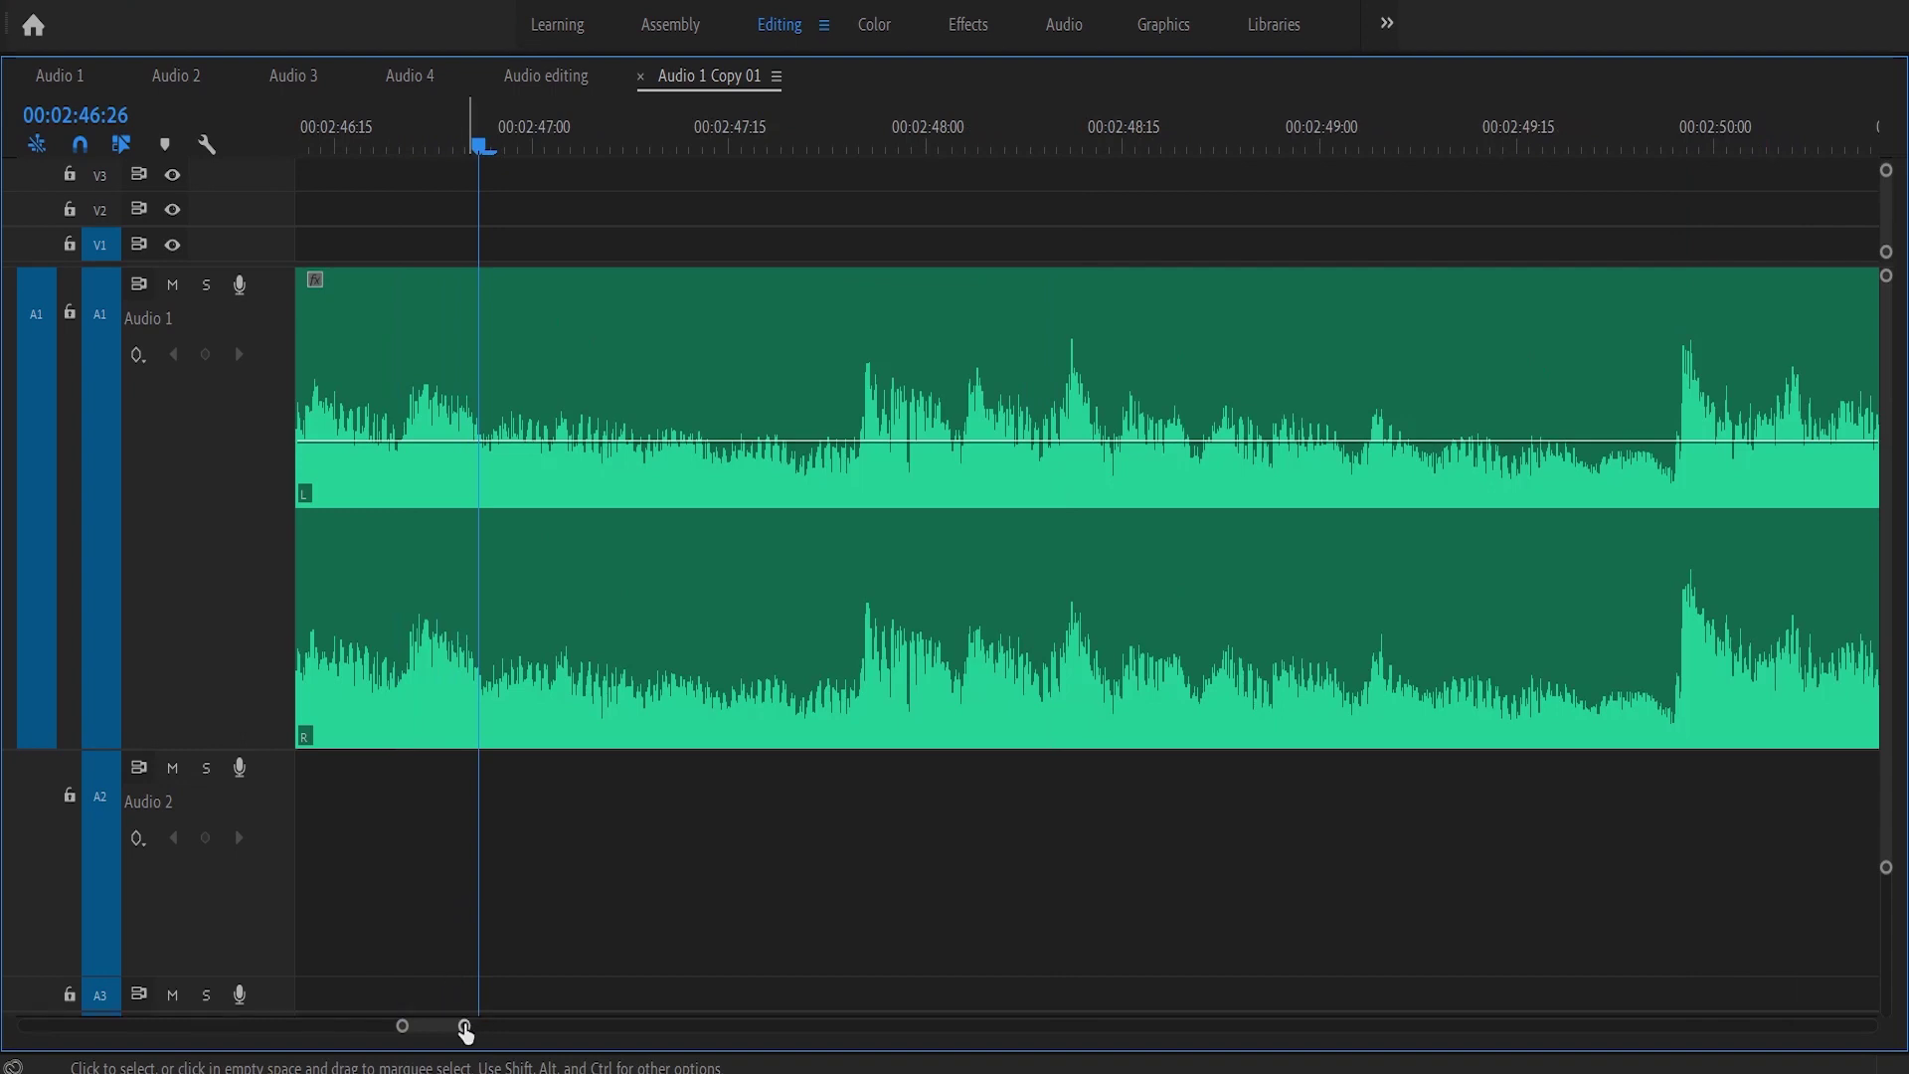
{"action": "left_click_drag", "start_coordinate": [464, 1029], "coordinate": [1040, 1024]}
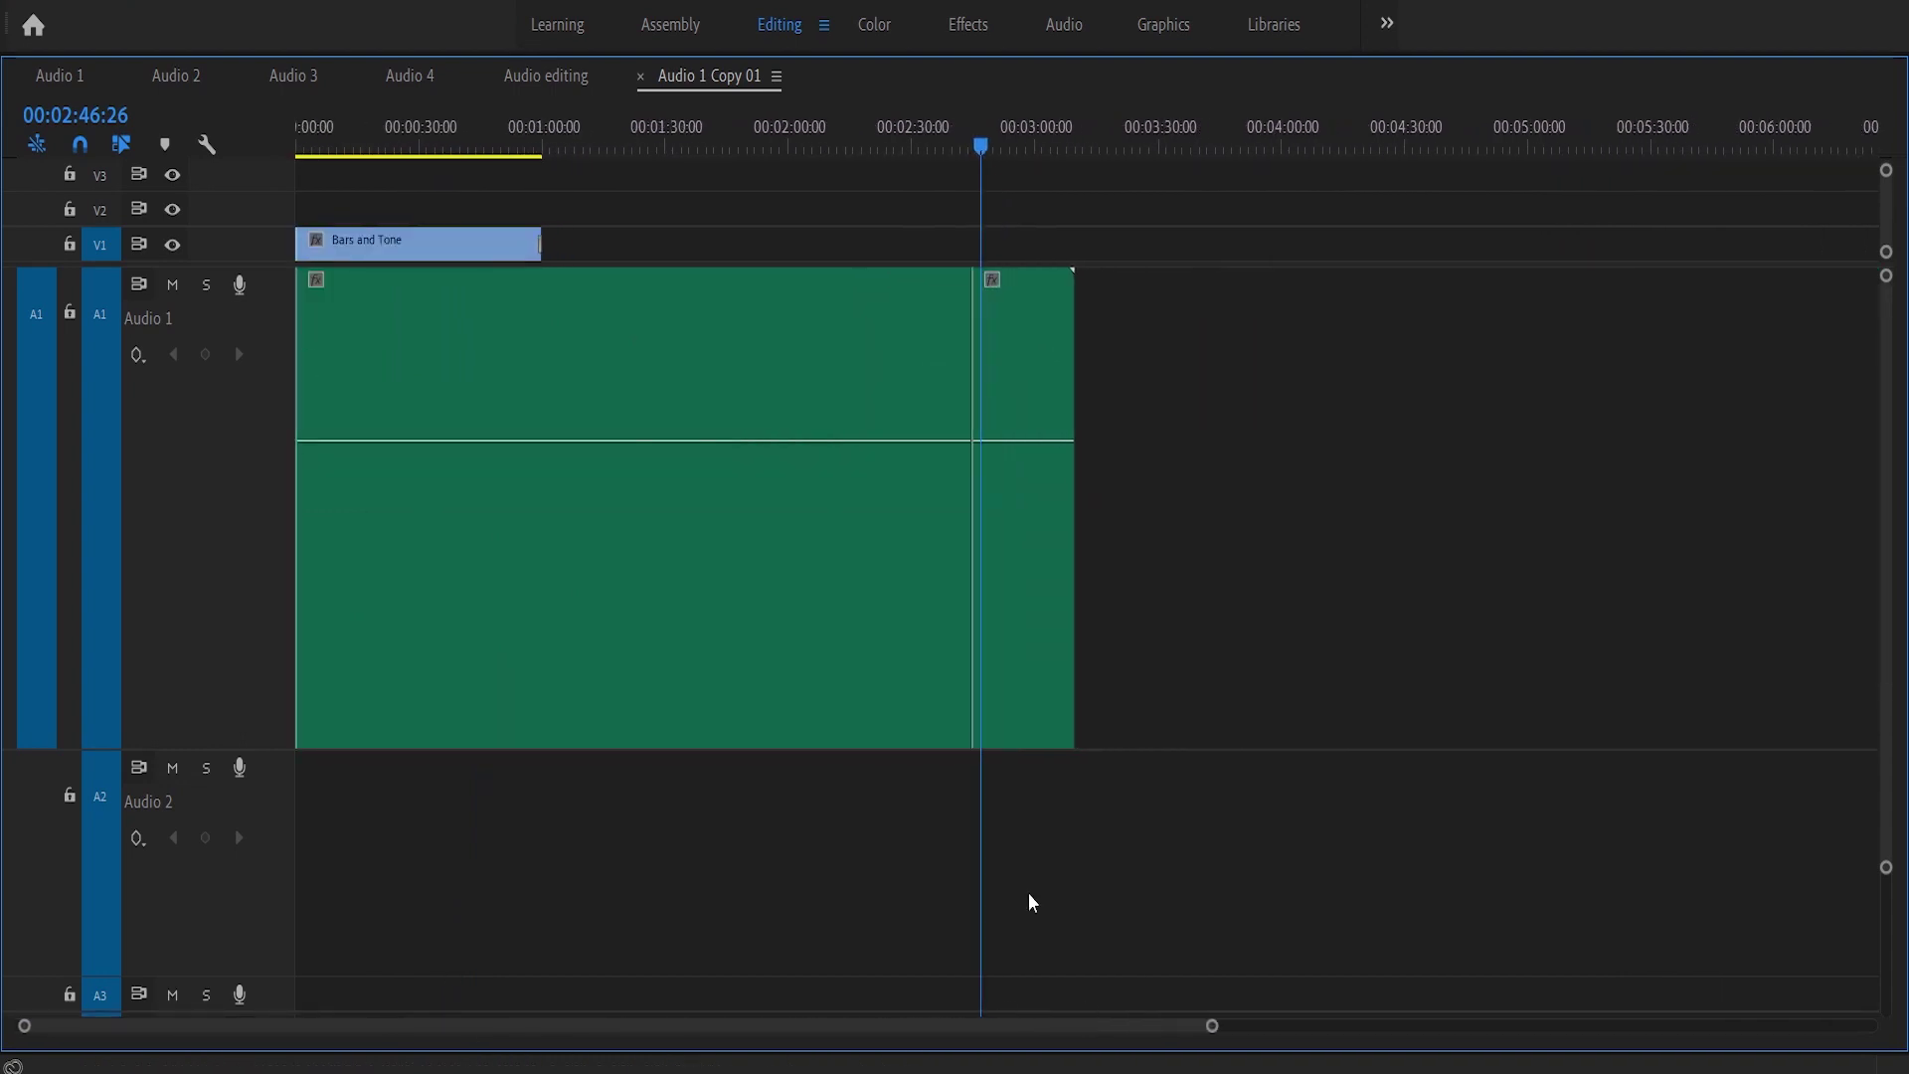
{"action": "mouse_move", "coordinate": [1044, 387]}
{"action": "left_mouse_down"}
{"action": "mouse_move", "coordinate": [647, 916]}
{"action": "mouse_move", "coordinate": [507, 889]}
{"action": "mouse_move", "coordinate": [530, 895]}
{"action": "left_mouse_up"}
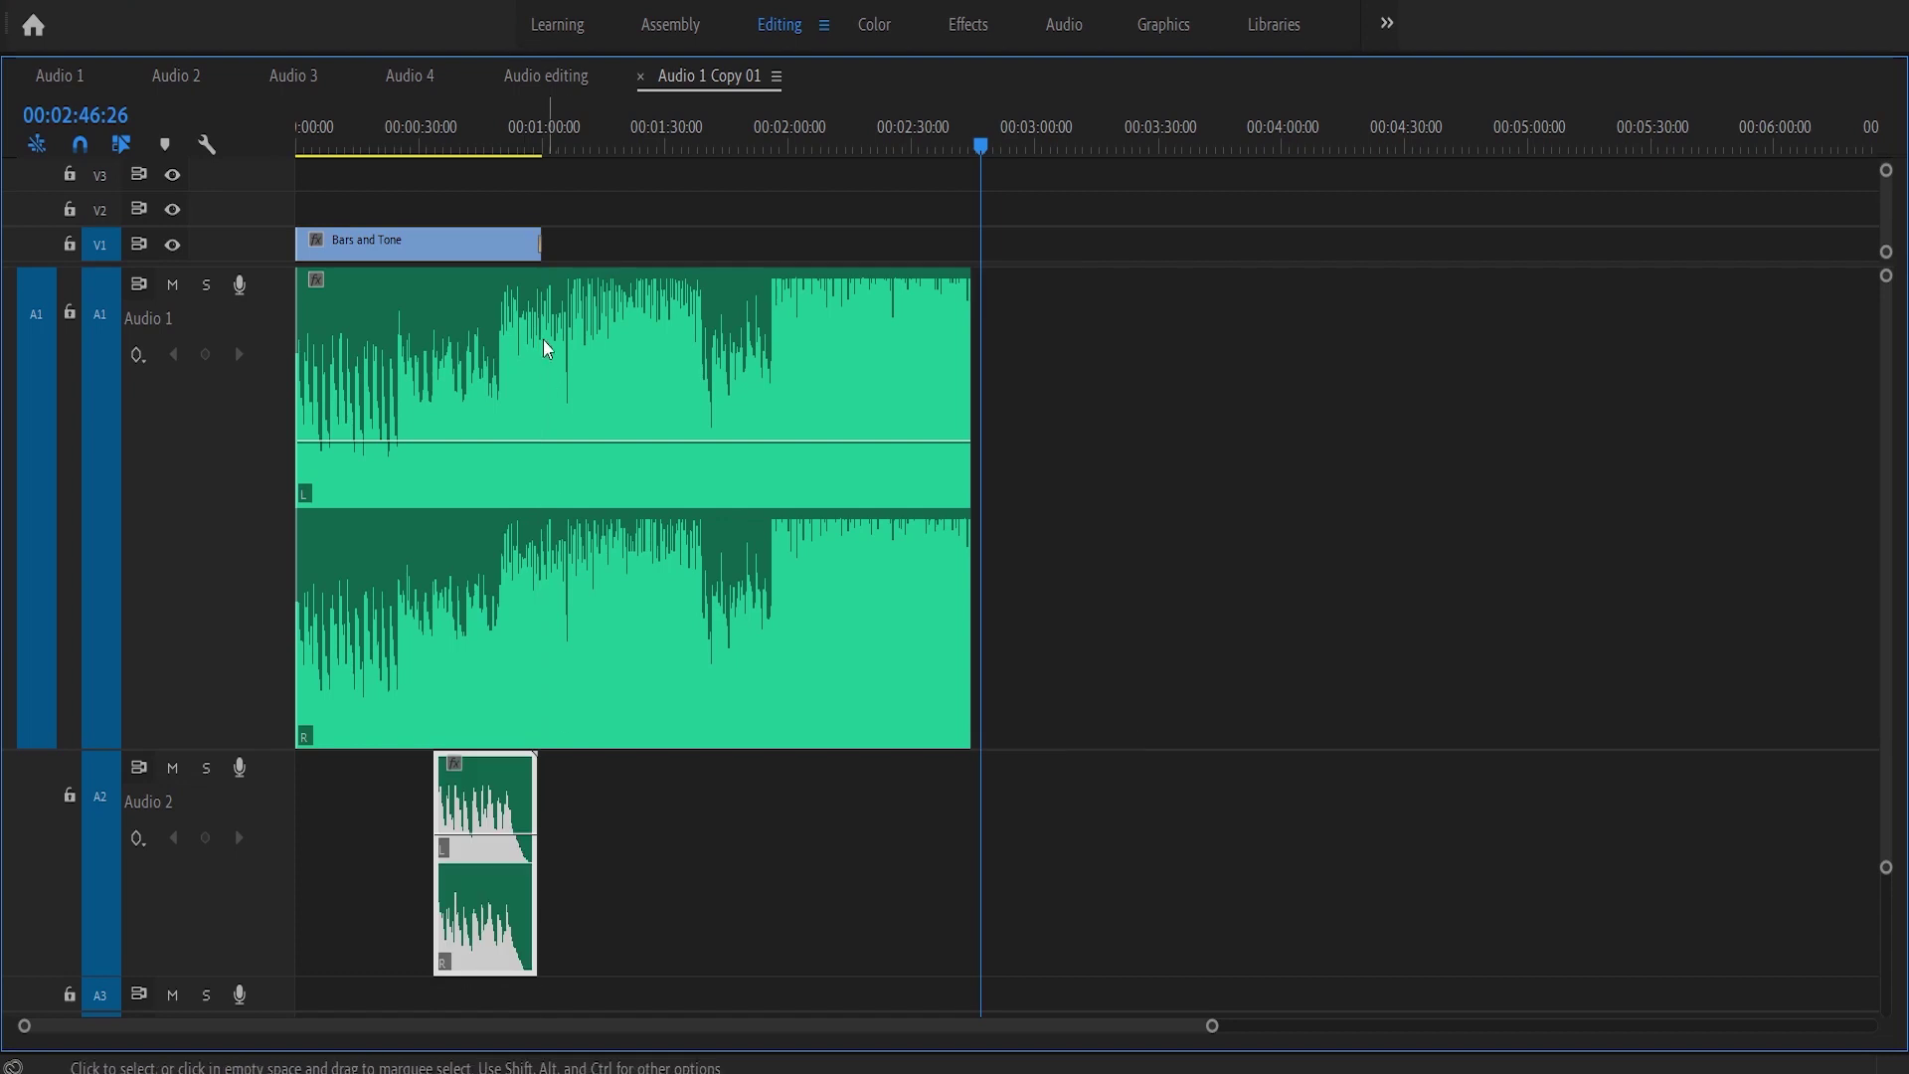
- Trim the end of the Audio 1 clip to the start of the ending section and play across the join
{"action": "left_click", "coordinate": [510, 139]}
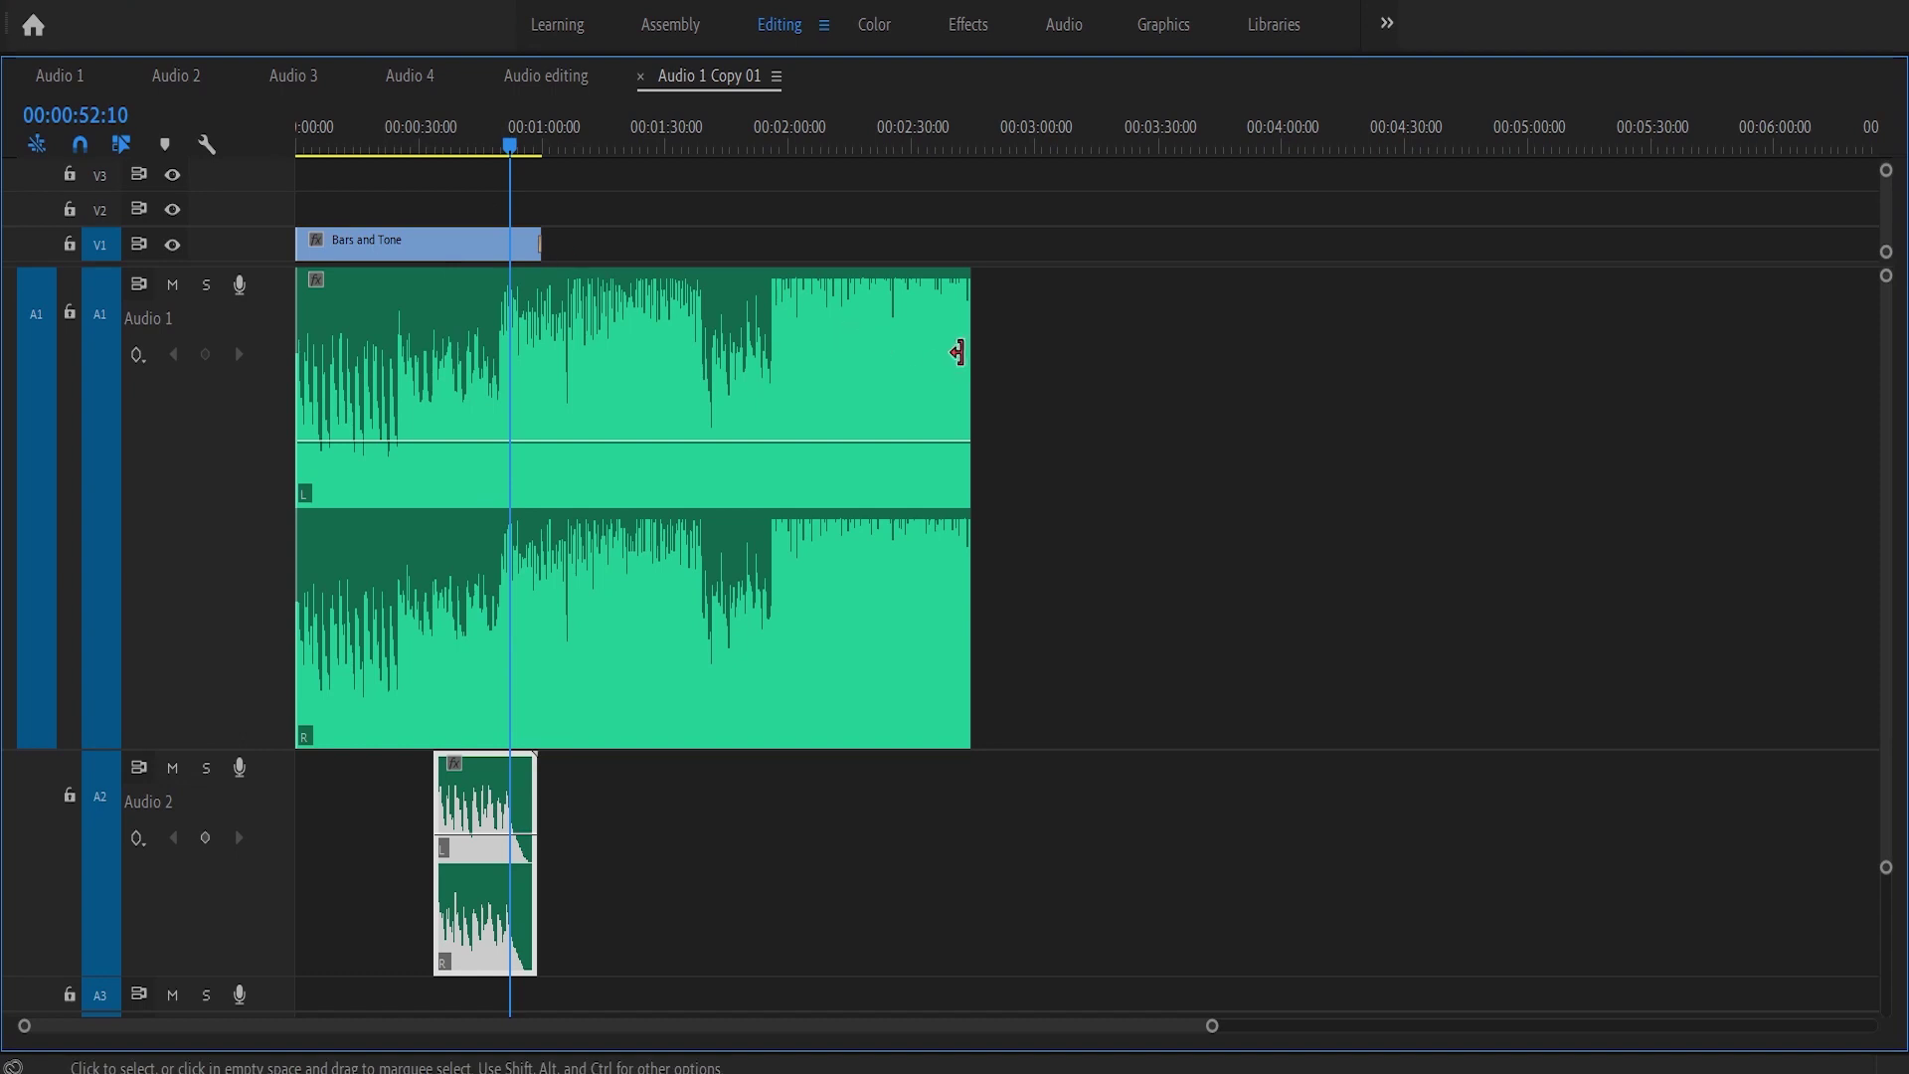
{"action": "left_click_drag", "start_coordinate": [966, 348], "coordinate": [434, 405]}
{"action": "left_click_drag", "start_coordinate": [424, 121], "coordinate": [416, 128]}
{"action": "key", "text": "space"}
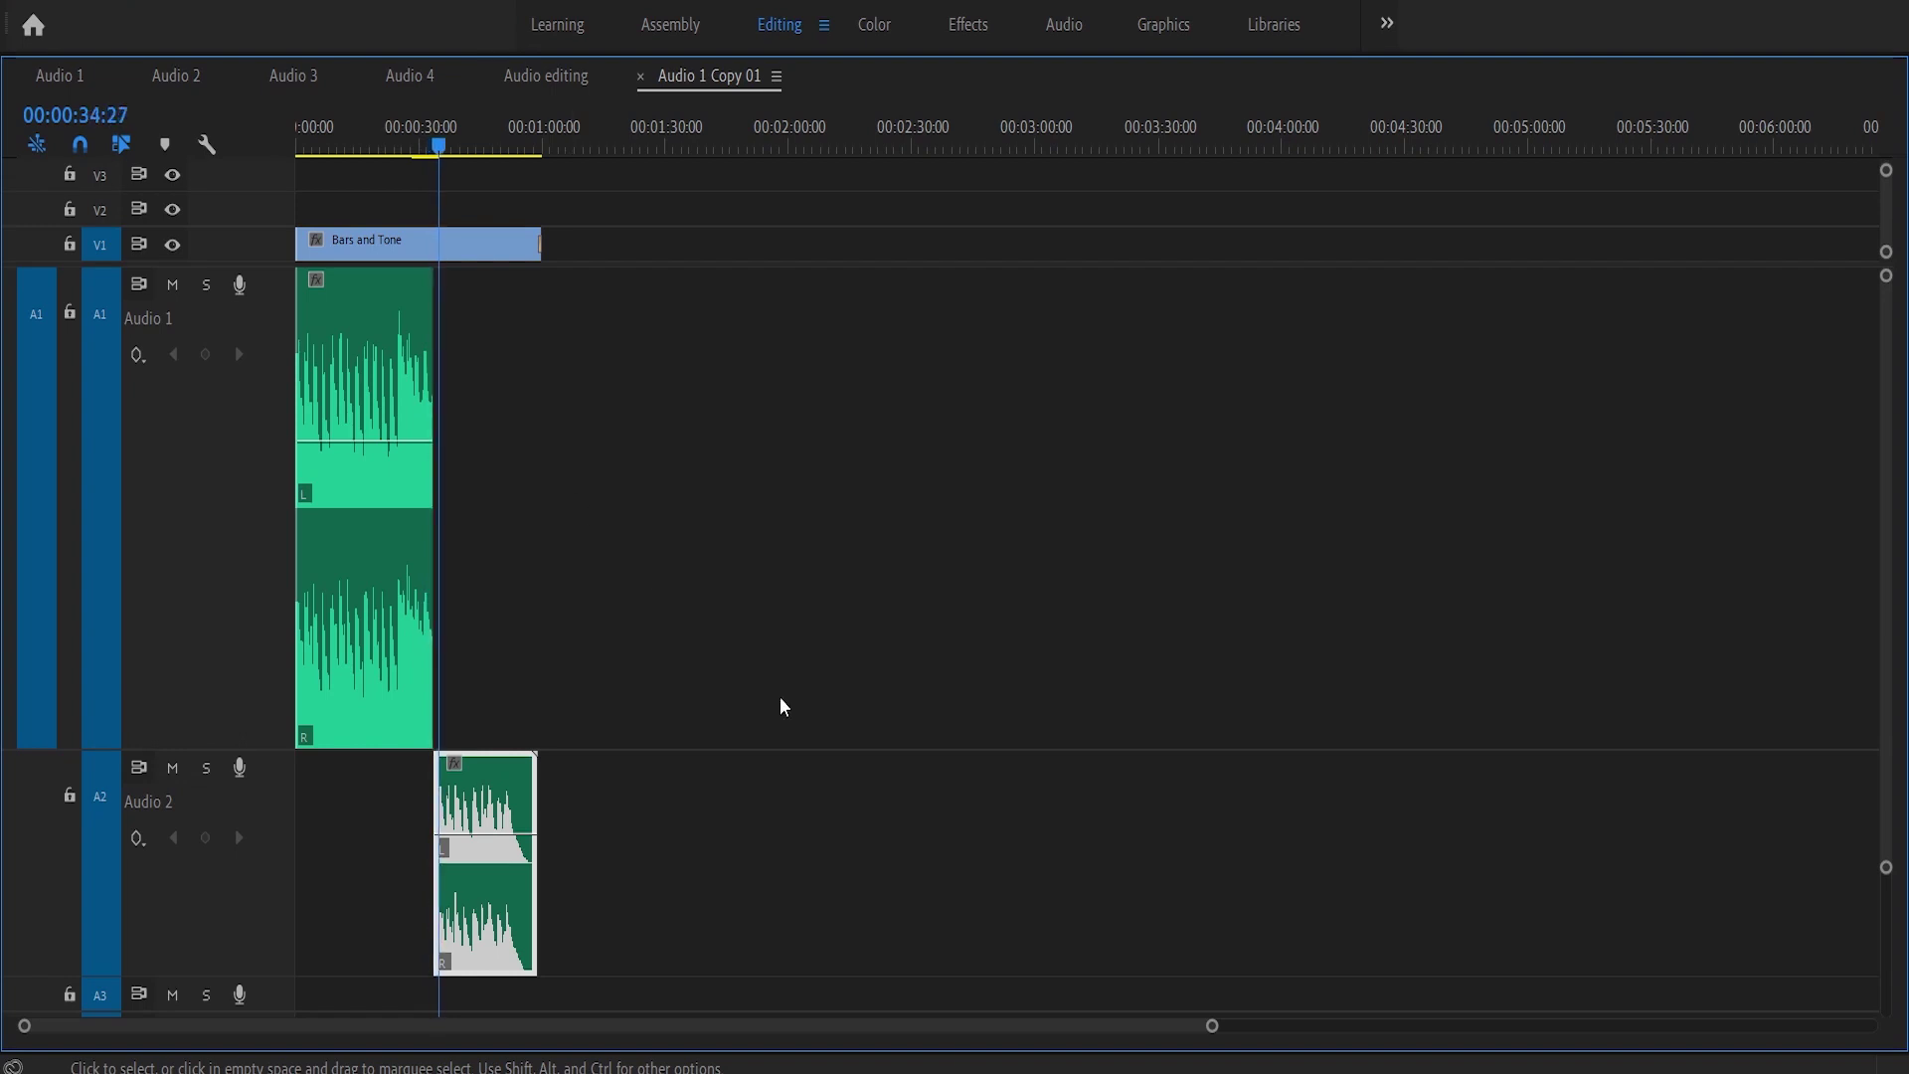
- Extend the end of the Audio 1 music clip to the end of the Bars and Tone clip
{"action": "left_click_drag", "start_coordinate": [1212, 1025], "coordinate": [495, 1025]}
{"action": "left_click_drag", "start_coordinate": [907, 396], "coordinate": [1403, 431]}
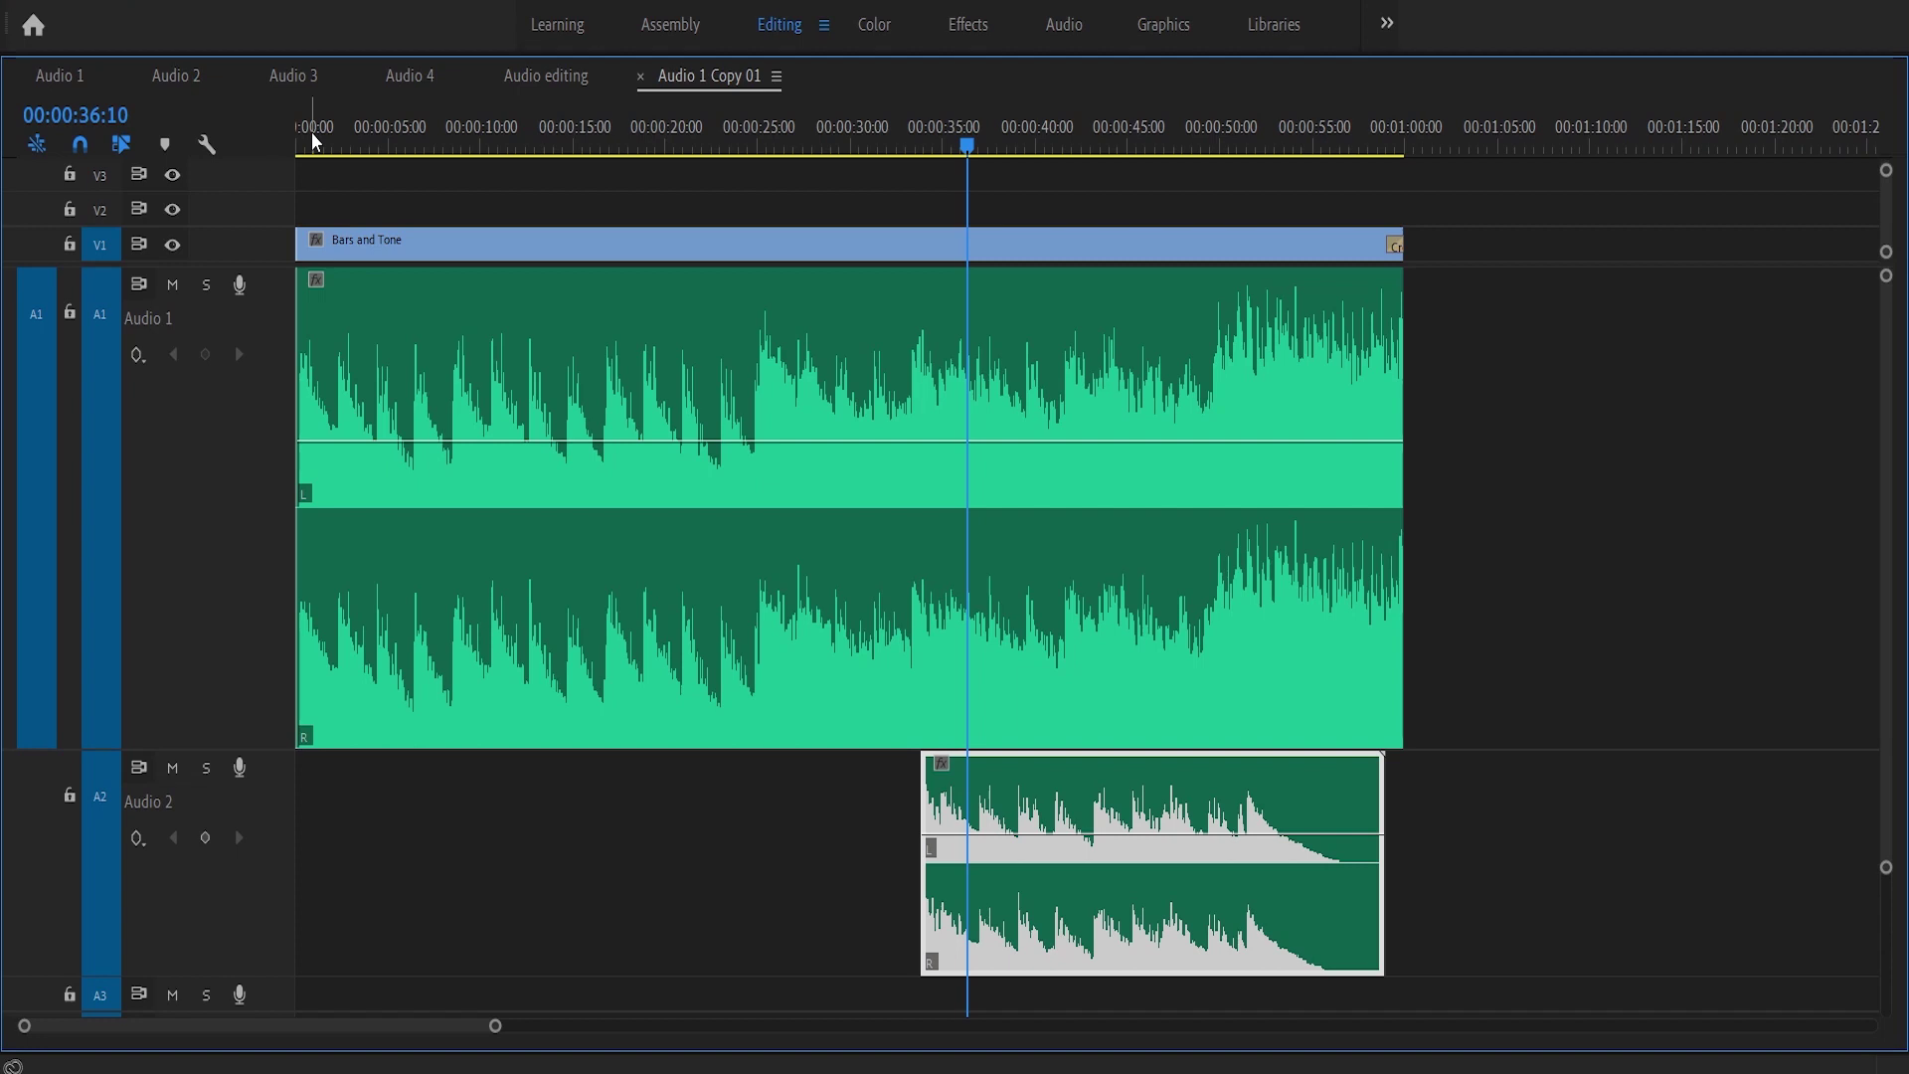
- Split the Audio 1 music clip at 00:00:16:19, just before the beat begins, and play from the cut
{"action": "left_click_drag", "start_coordinate": [312, 132], "coordinate": [283, 131]}
{"action": "key", "text": "space"}
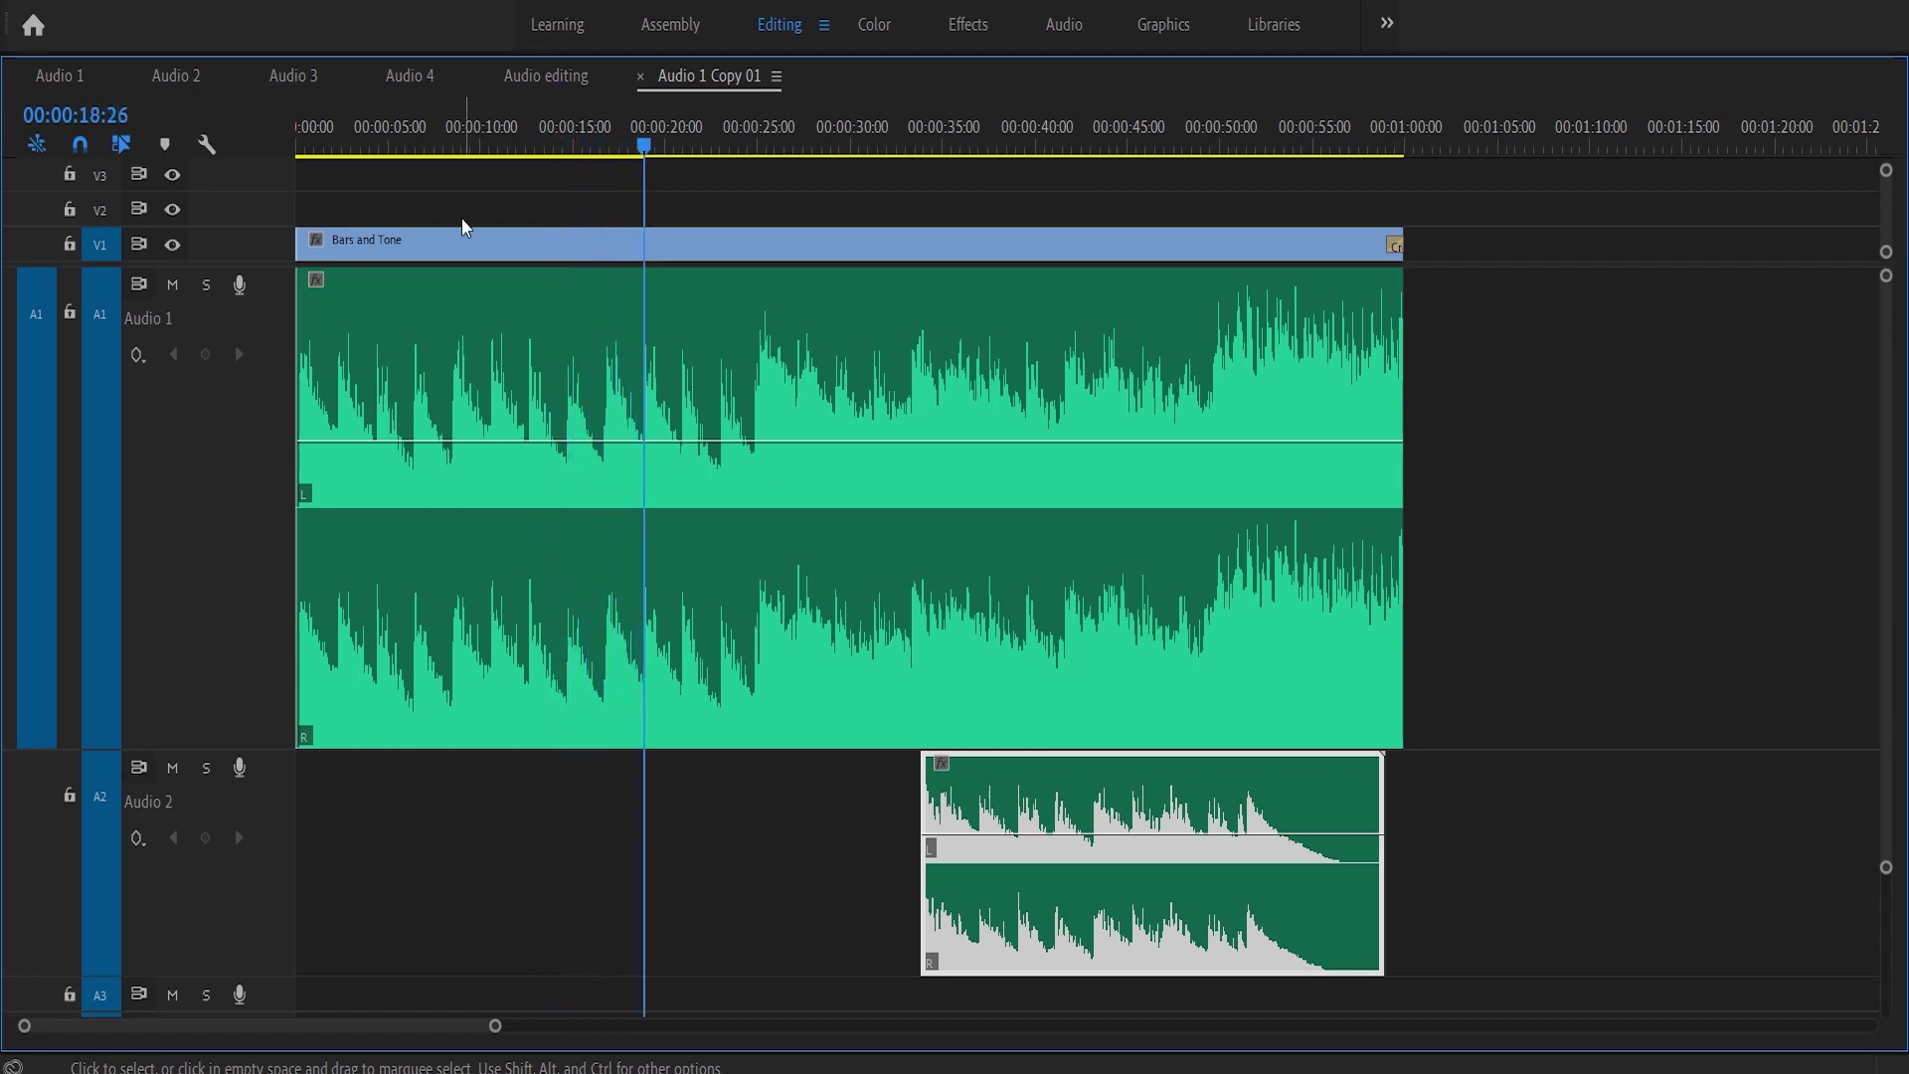
{"action": "left_click", "coordinate": [589, 141]}
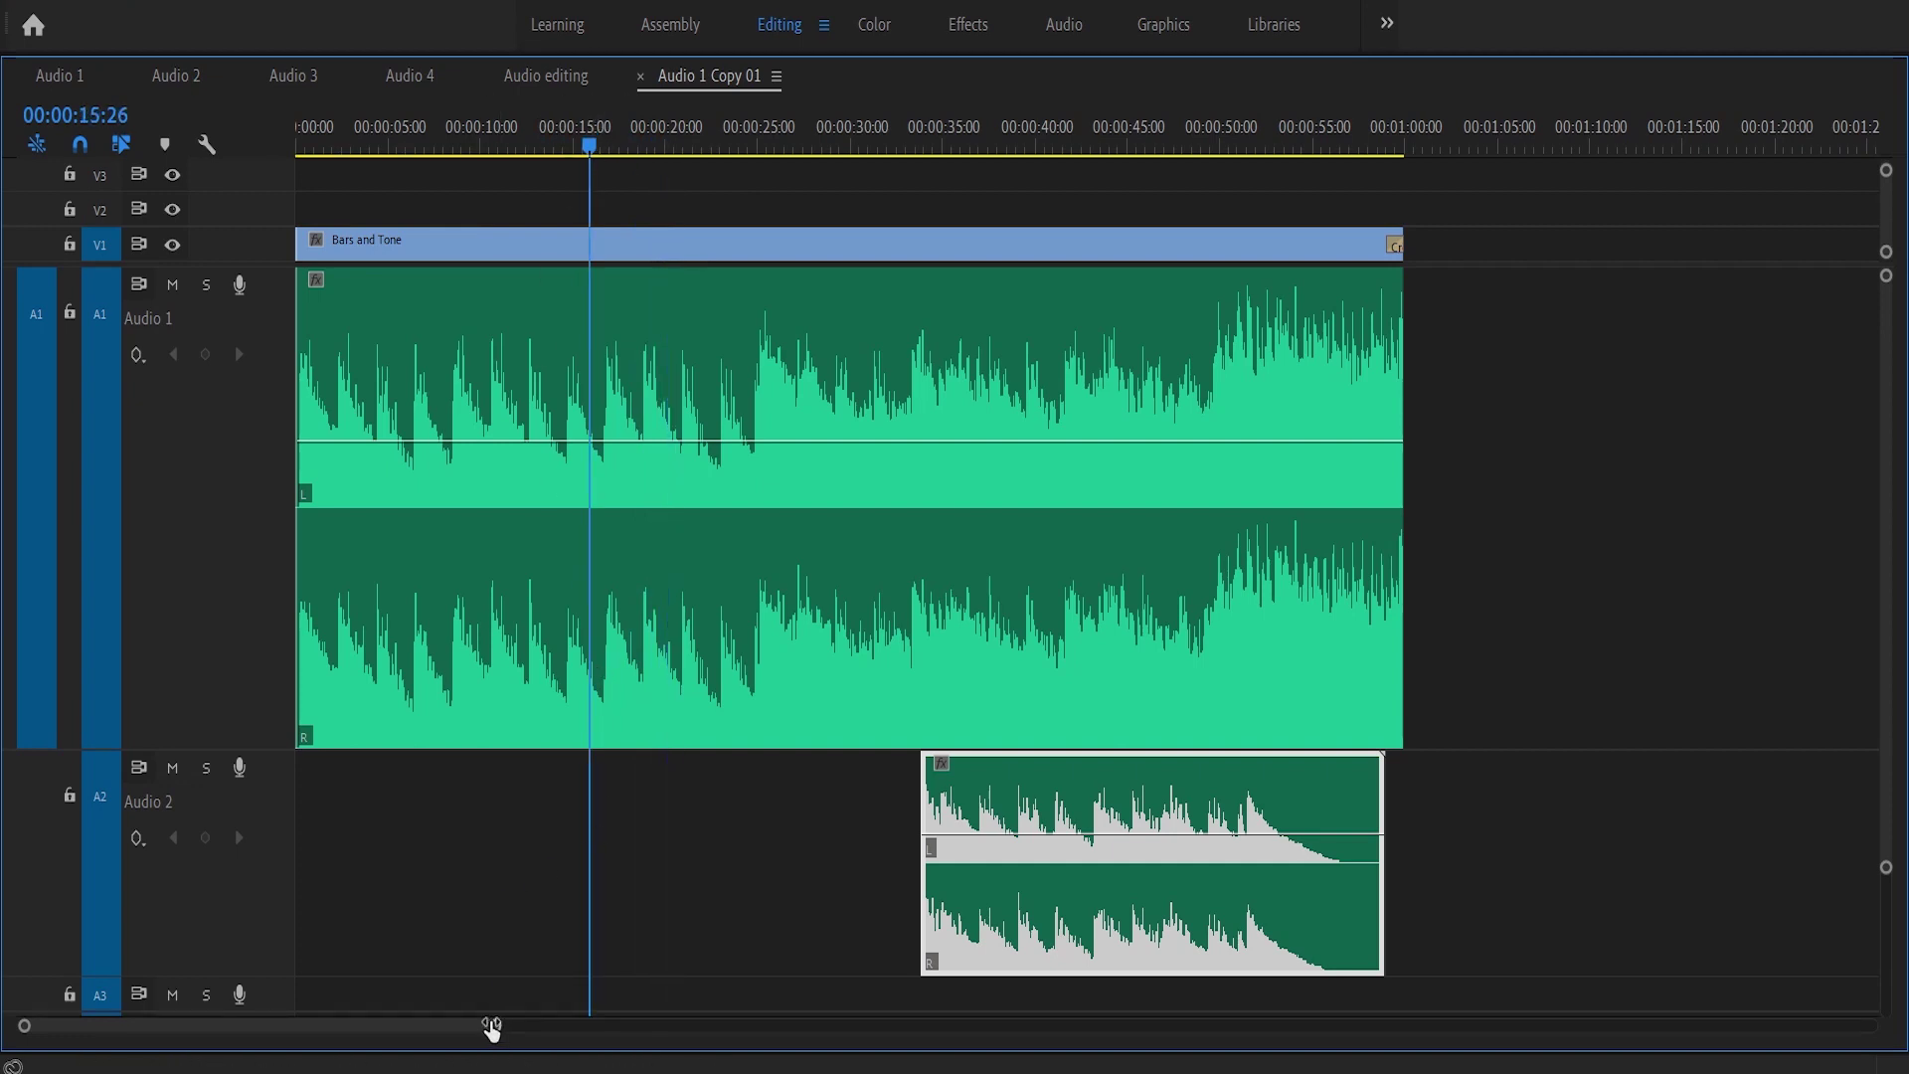
{"action": "left_click_drag", "start_coordinate": [490, 1027], "coordinate": [380, 1025]}
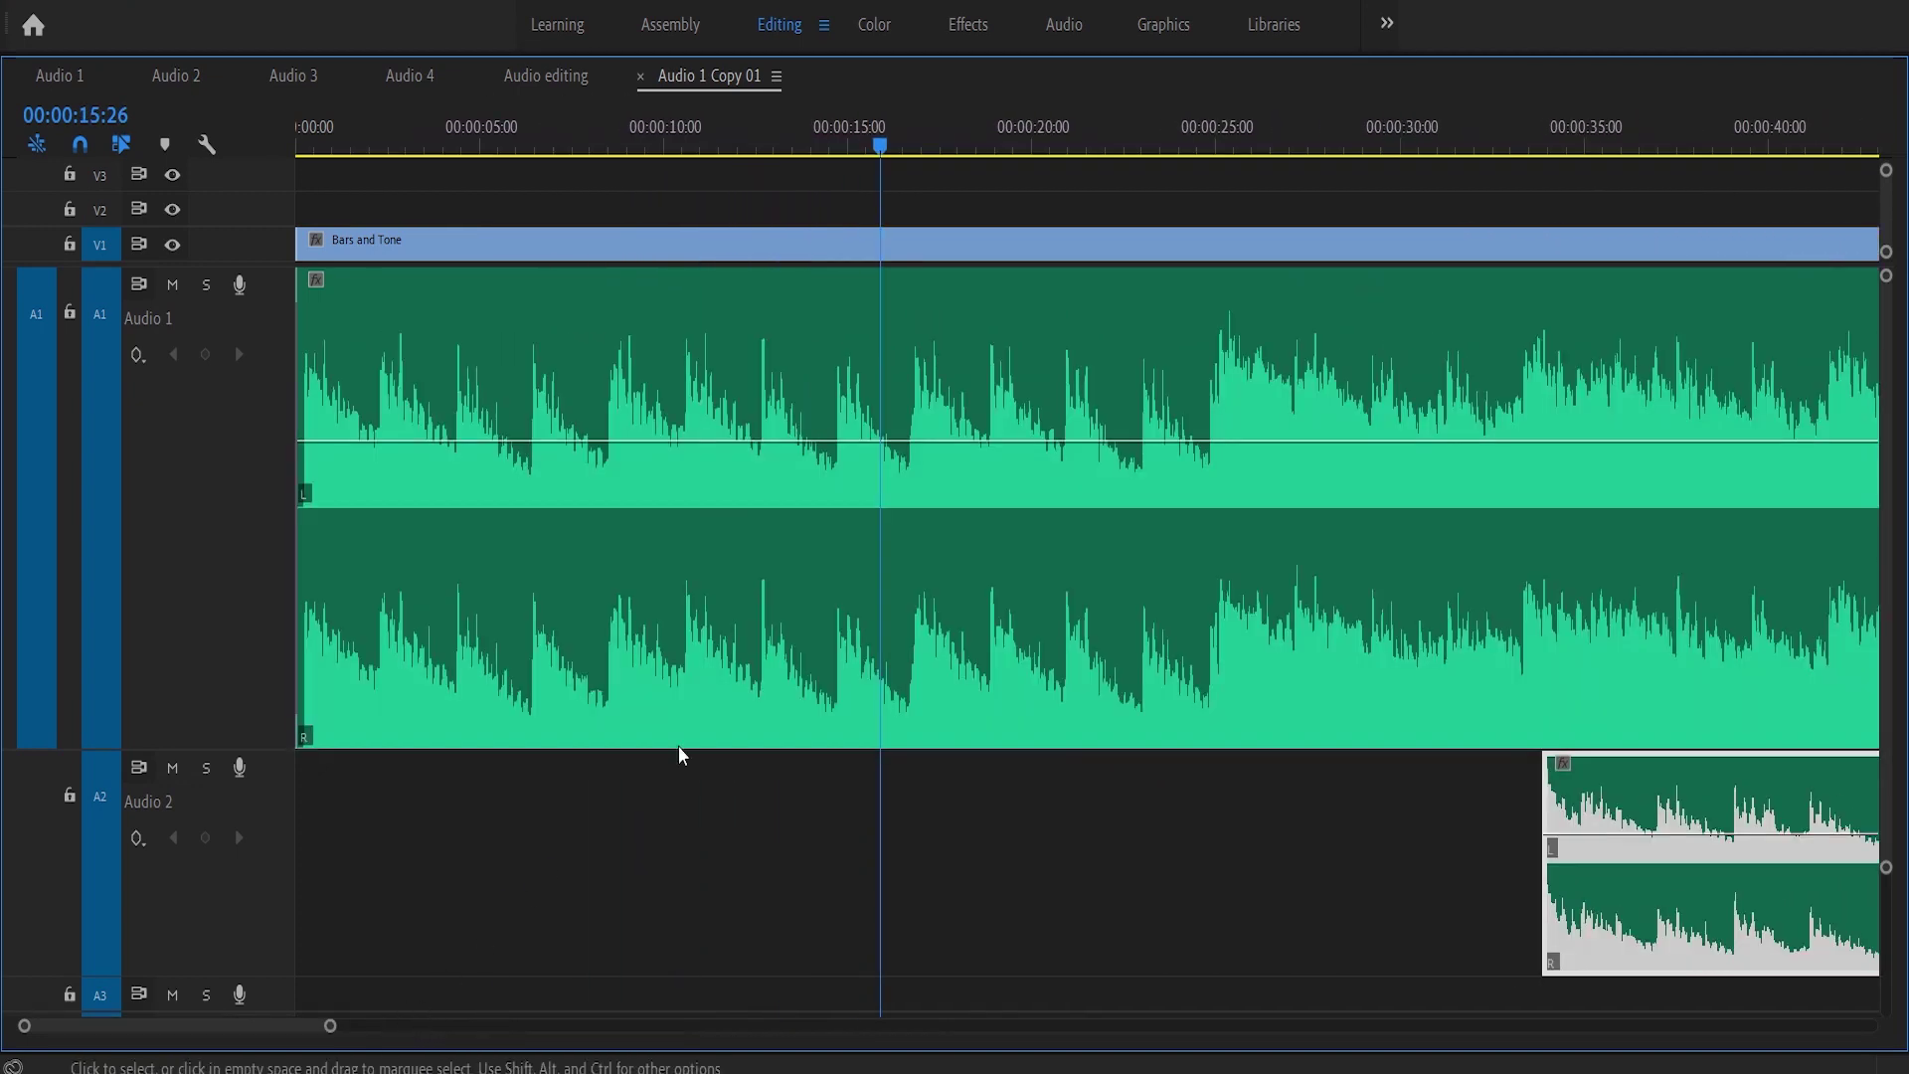
{"action": "left_click", "coordinate": [897, 147]}
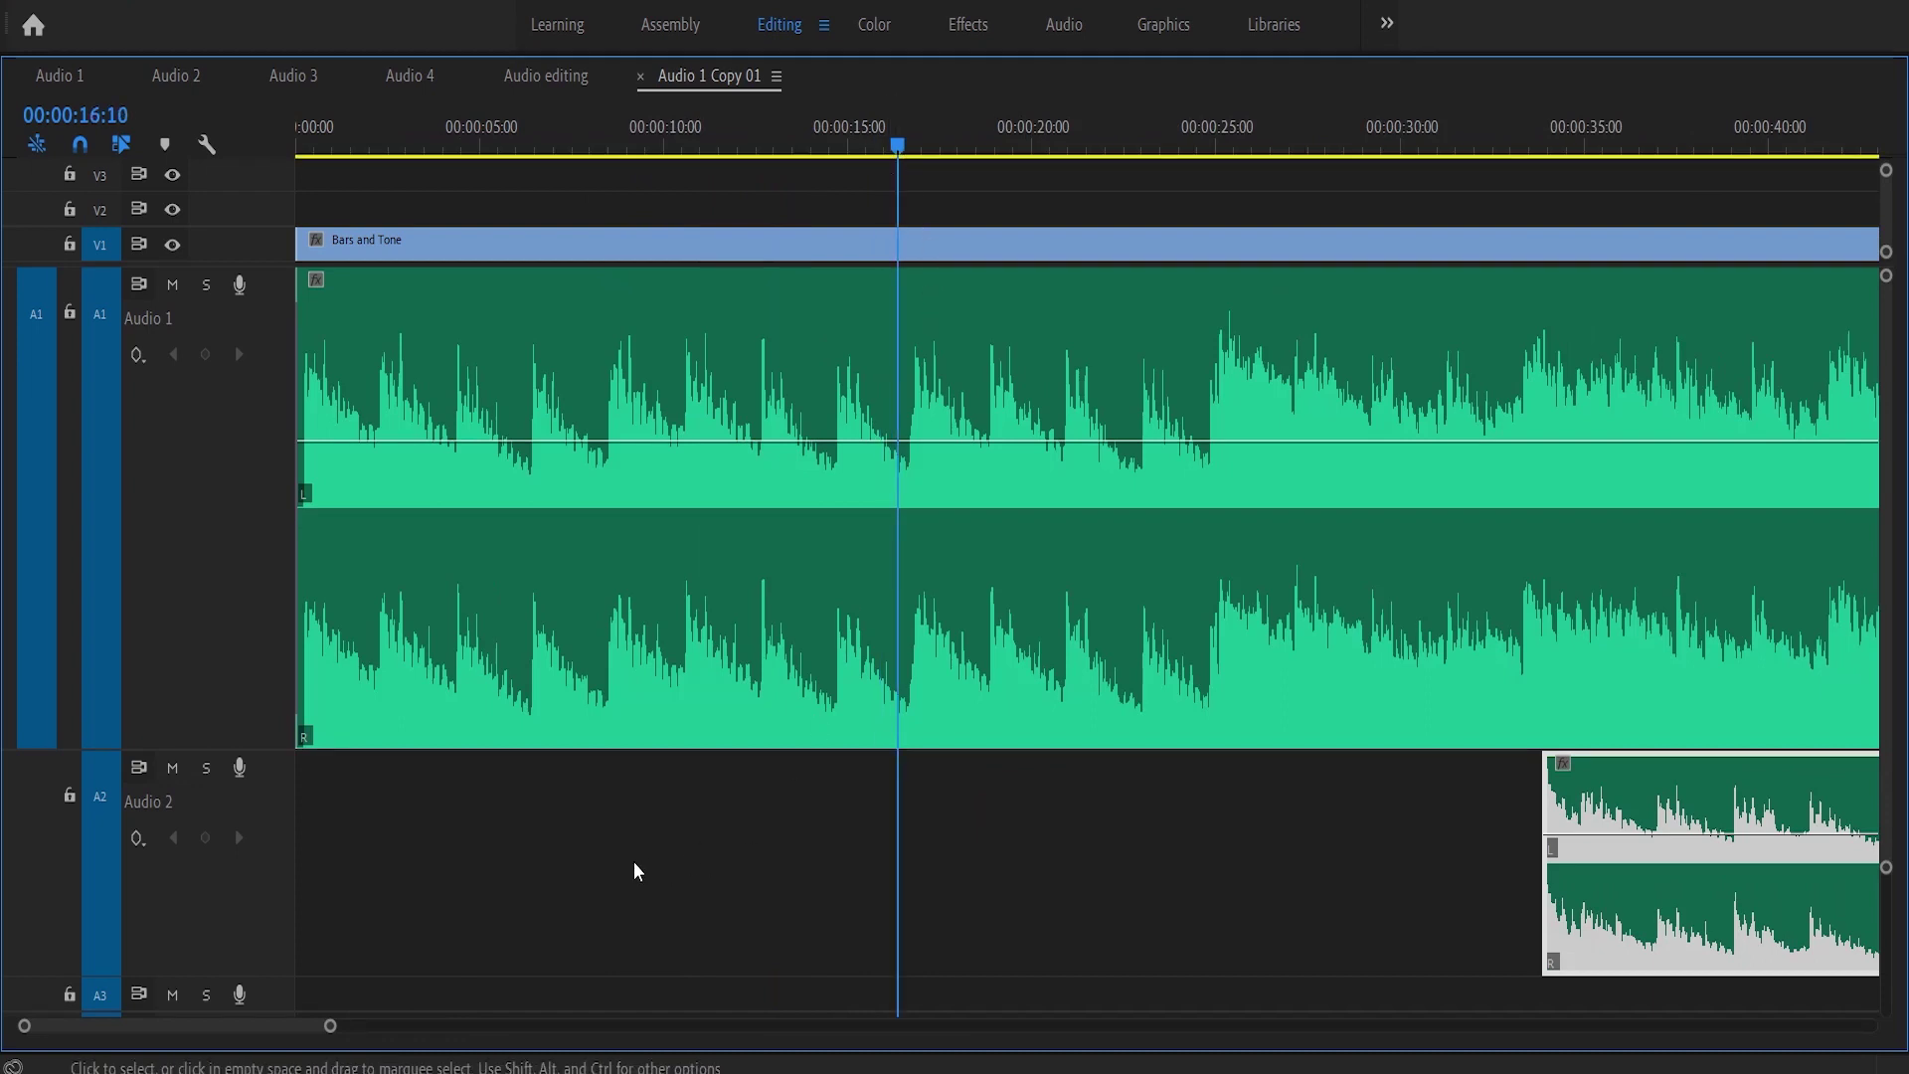
{"action": "left_click_drag", "start_coordinate": [331, 1025], "coordinate": [200, 1009]}
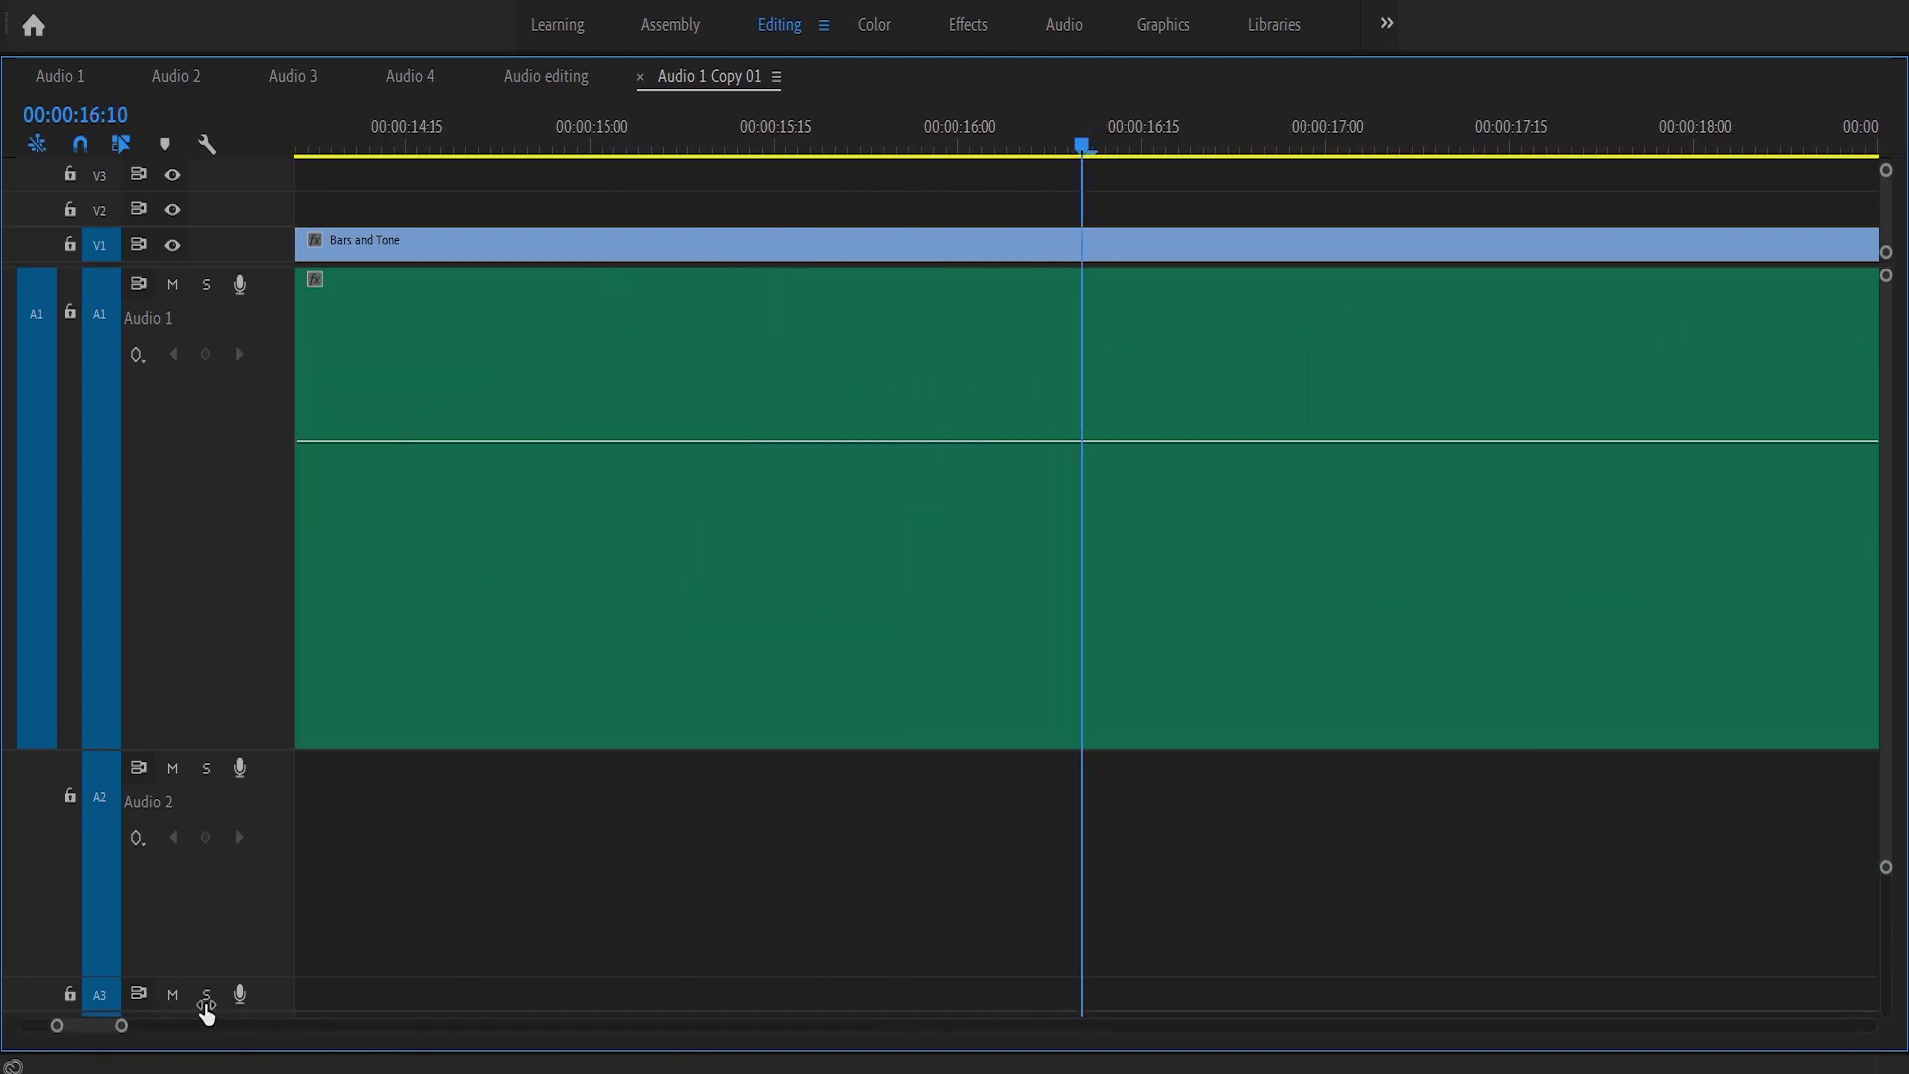
{"action": "left_click", "coordinate": [1410, 141]}
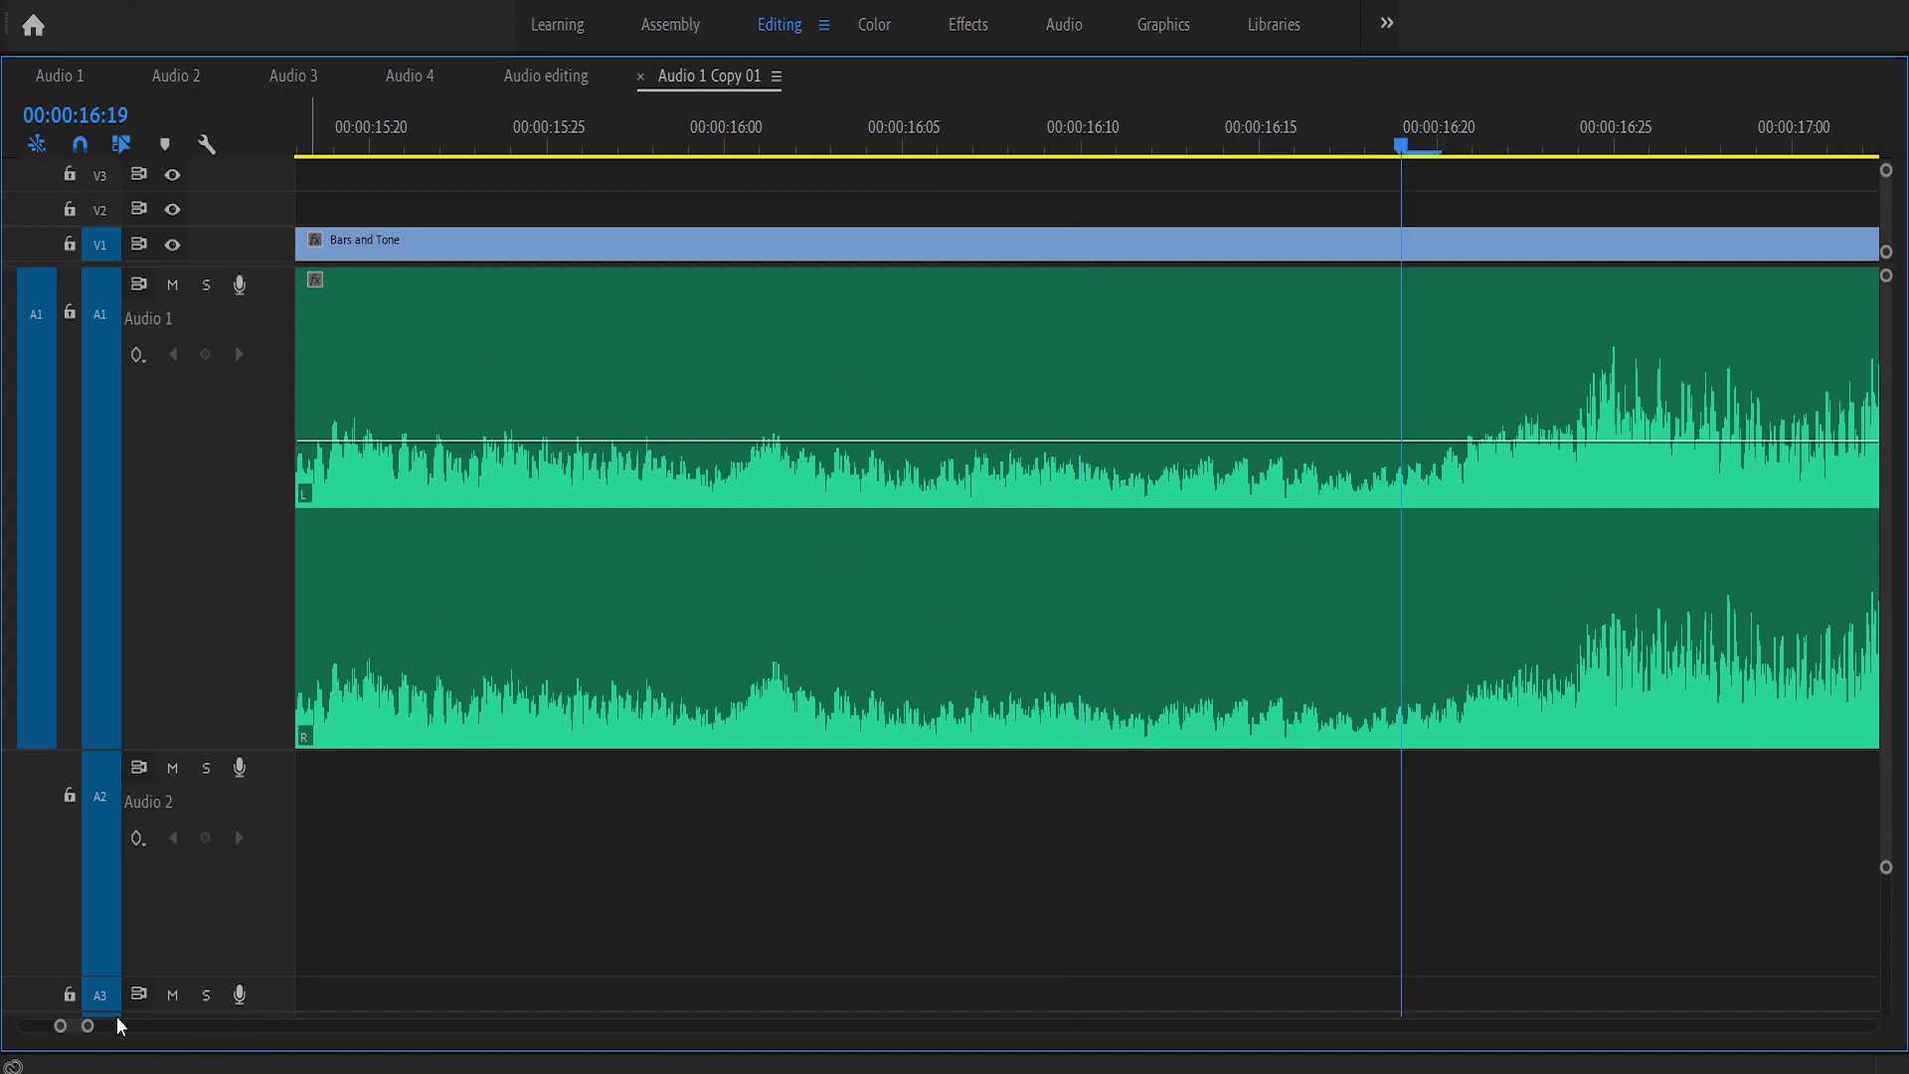
{"action": "left_click_drag", "start_coordinate": [88, 1030], "coordinate": [277, 1031]}
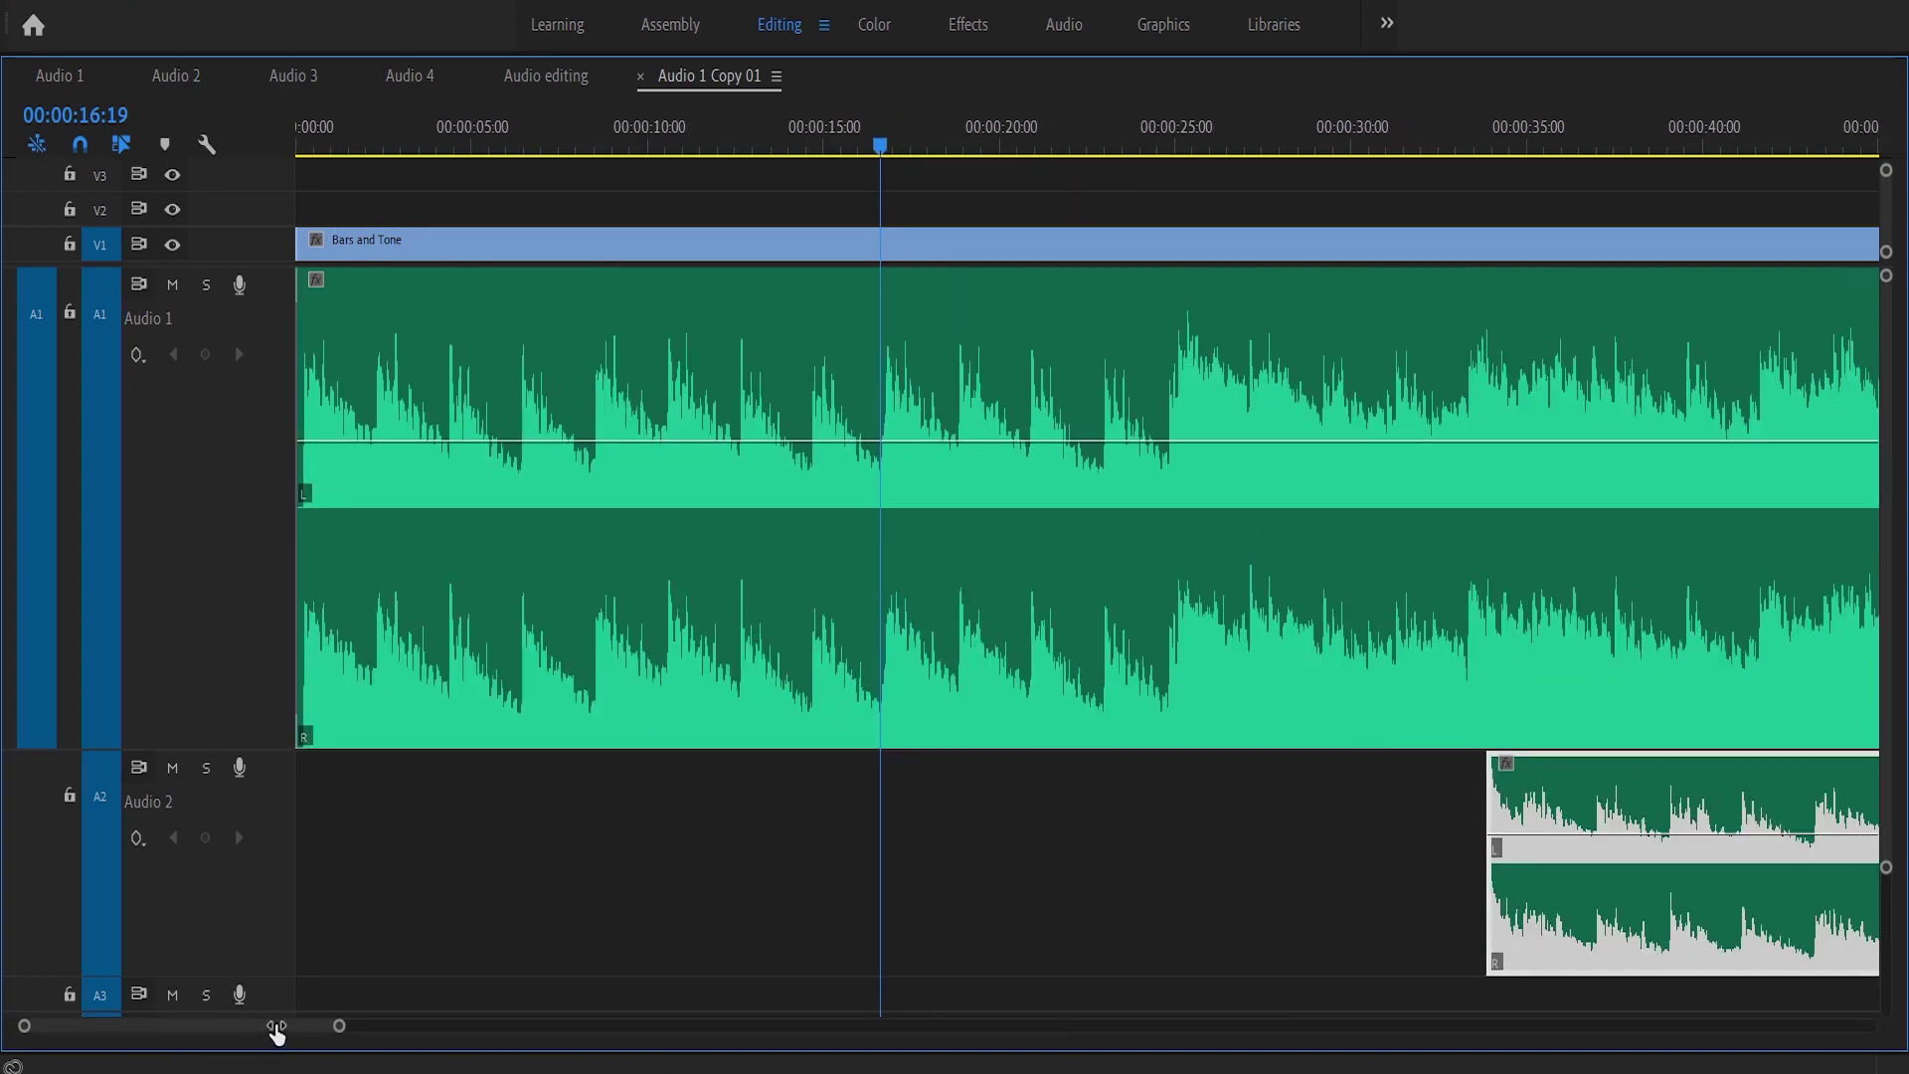
{"action": "key", "text": "c"}
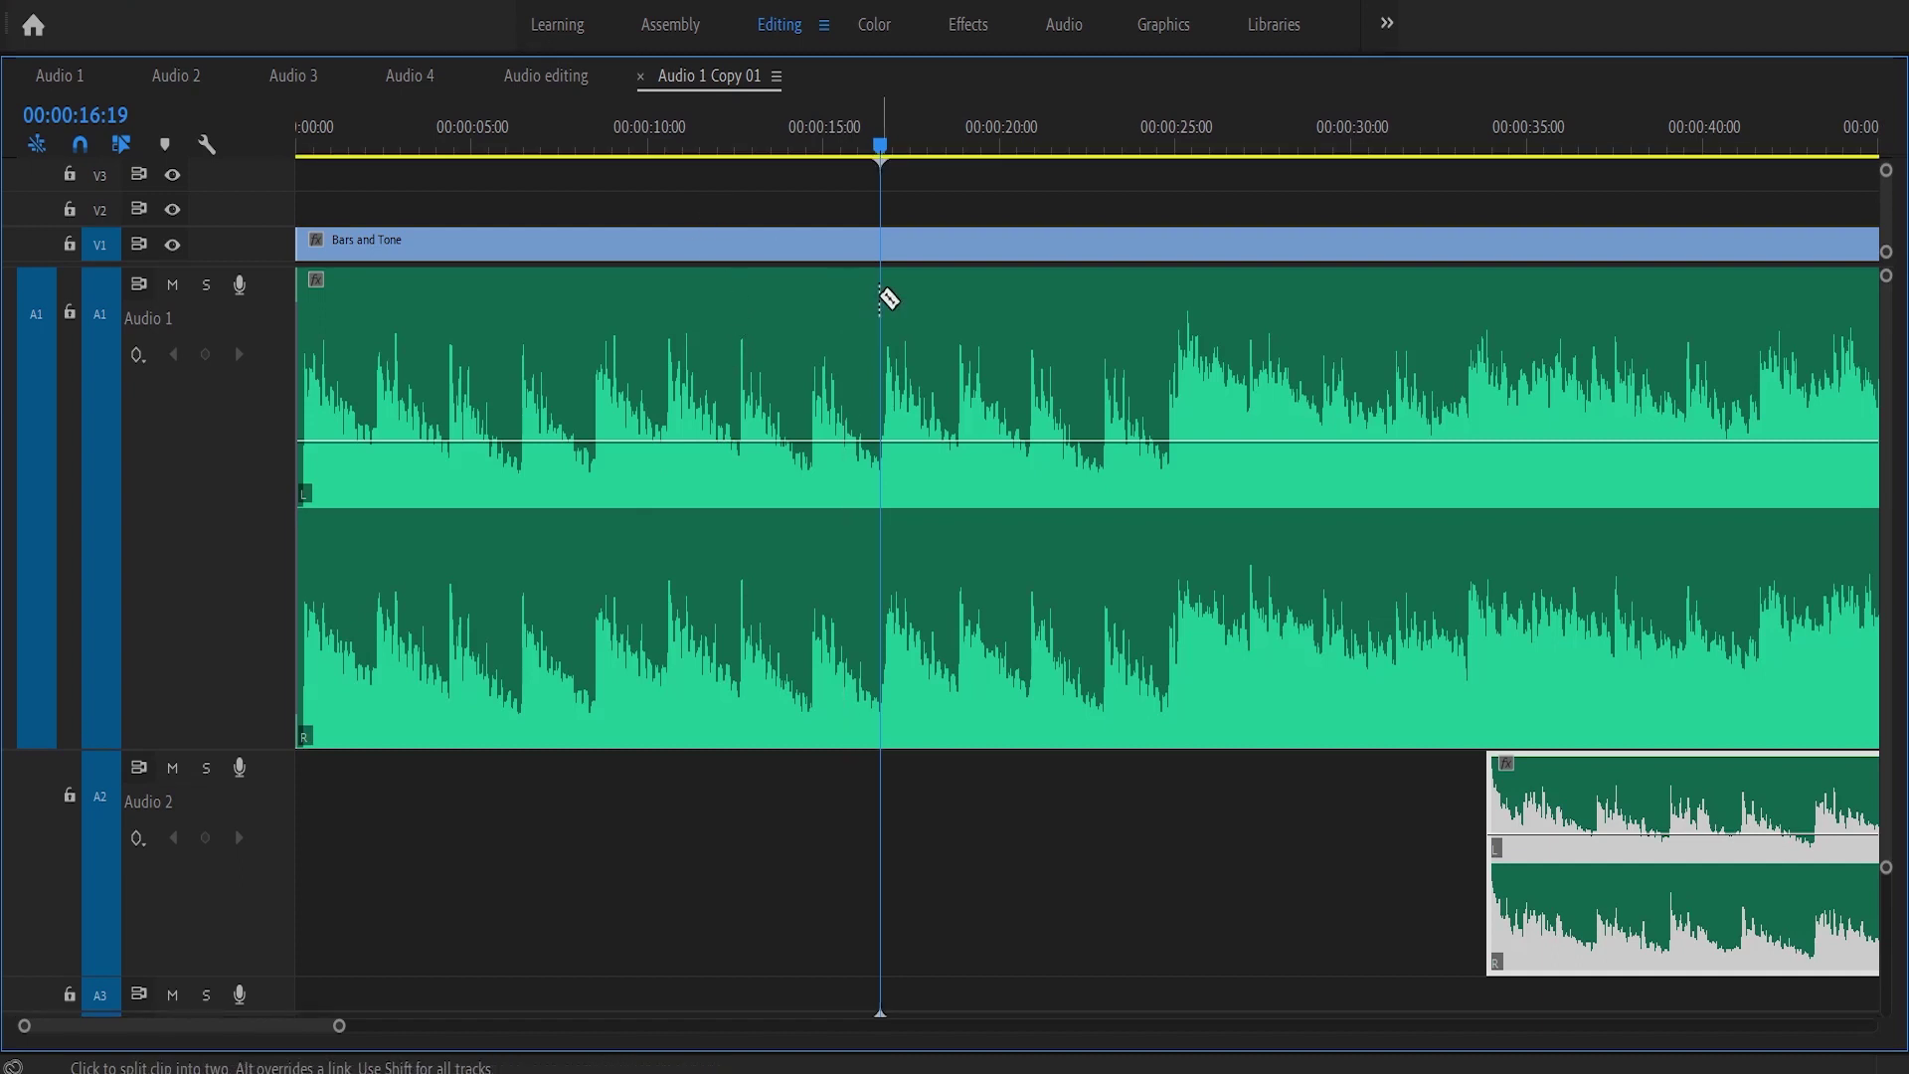
{"action": "left_click", "coordinate": [891, 297]}
{"action": "key", "text": "space"}
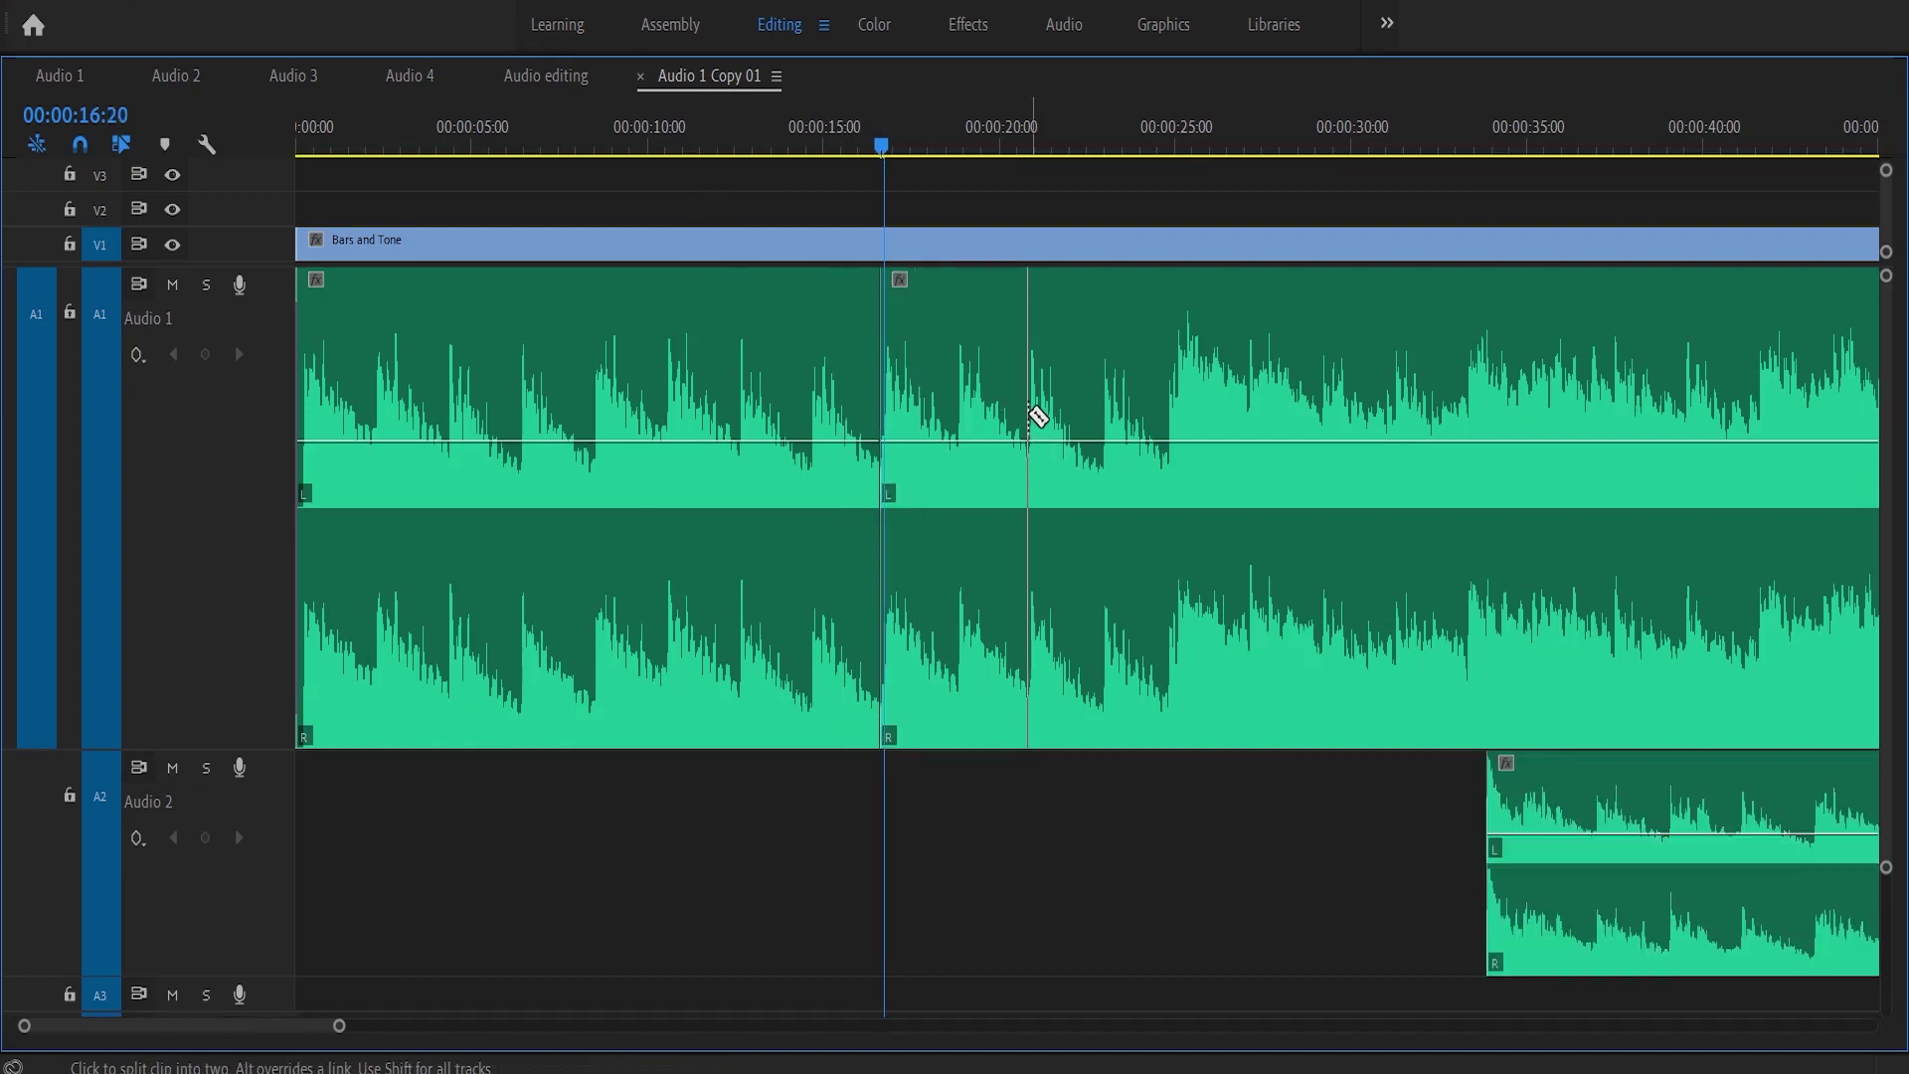
- Delete the music before the cut and move the remaining Audio 1 clip earlier, to about 00:00:05:00
{"action": "key", "text": "v"}
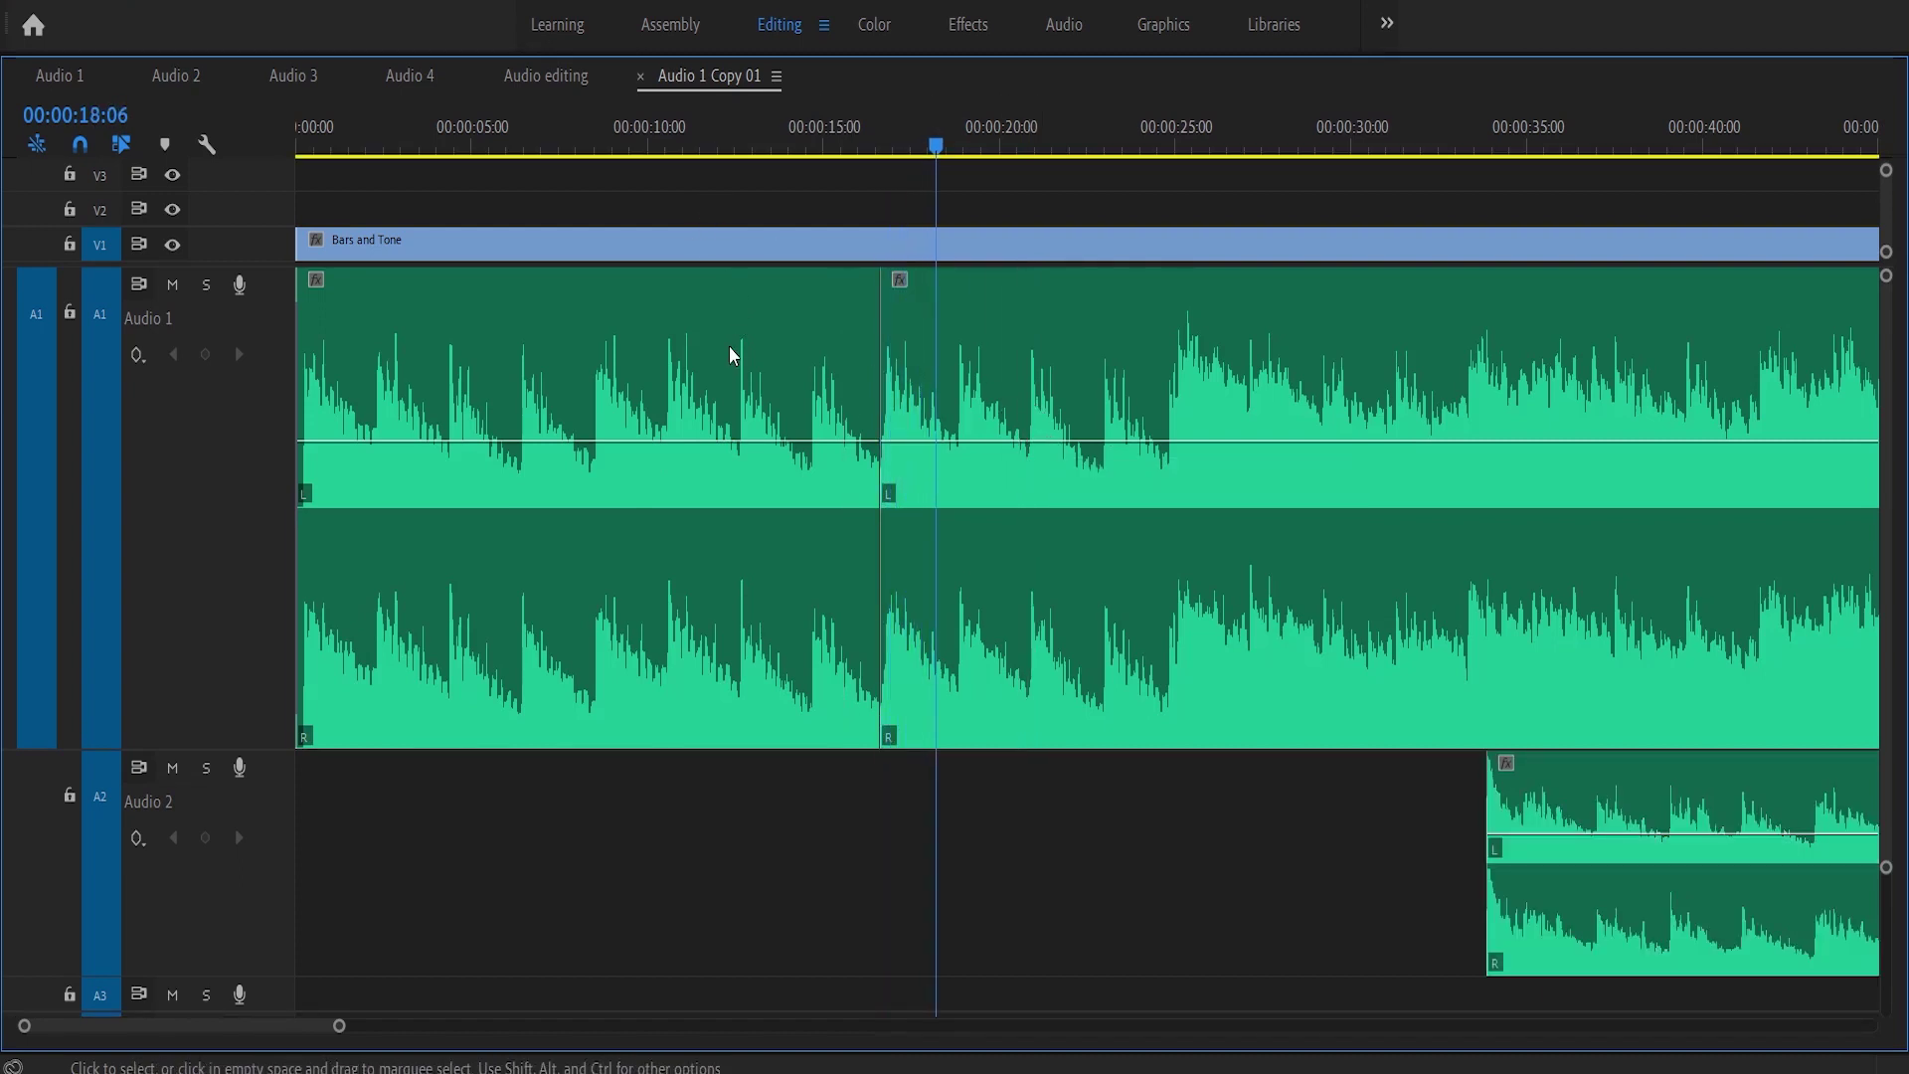
{"action": "left_click", "coordinate": [733, 355]}
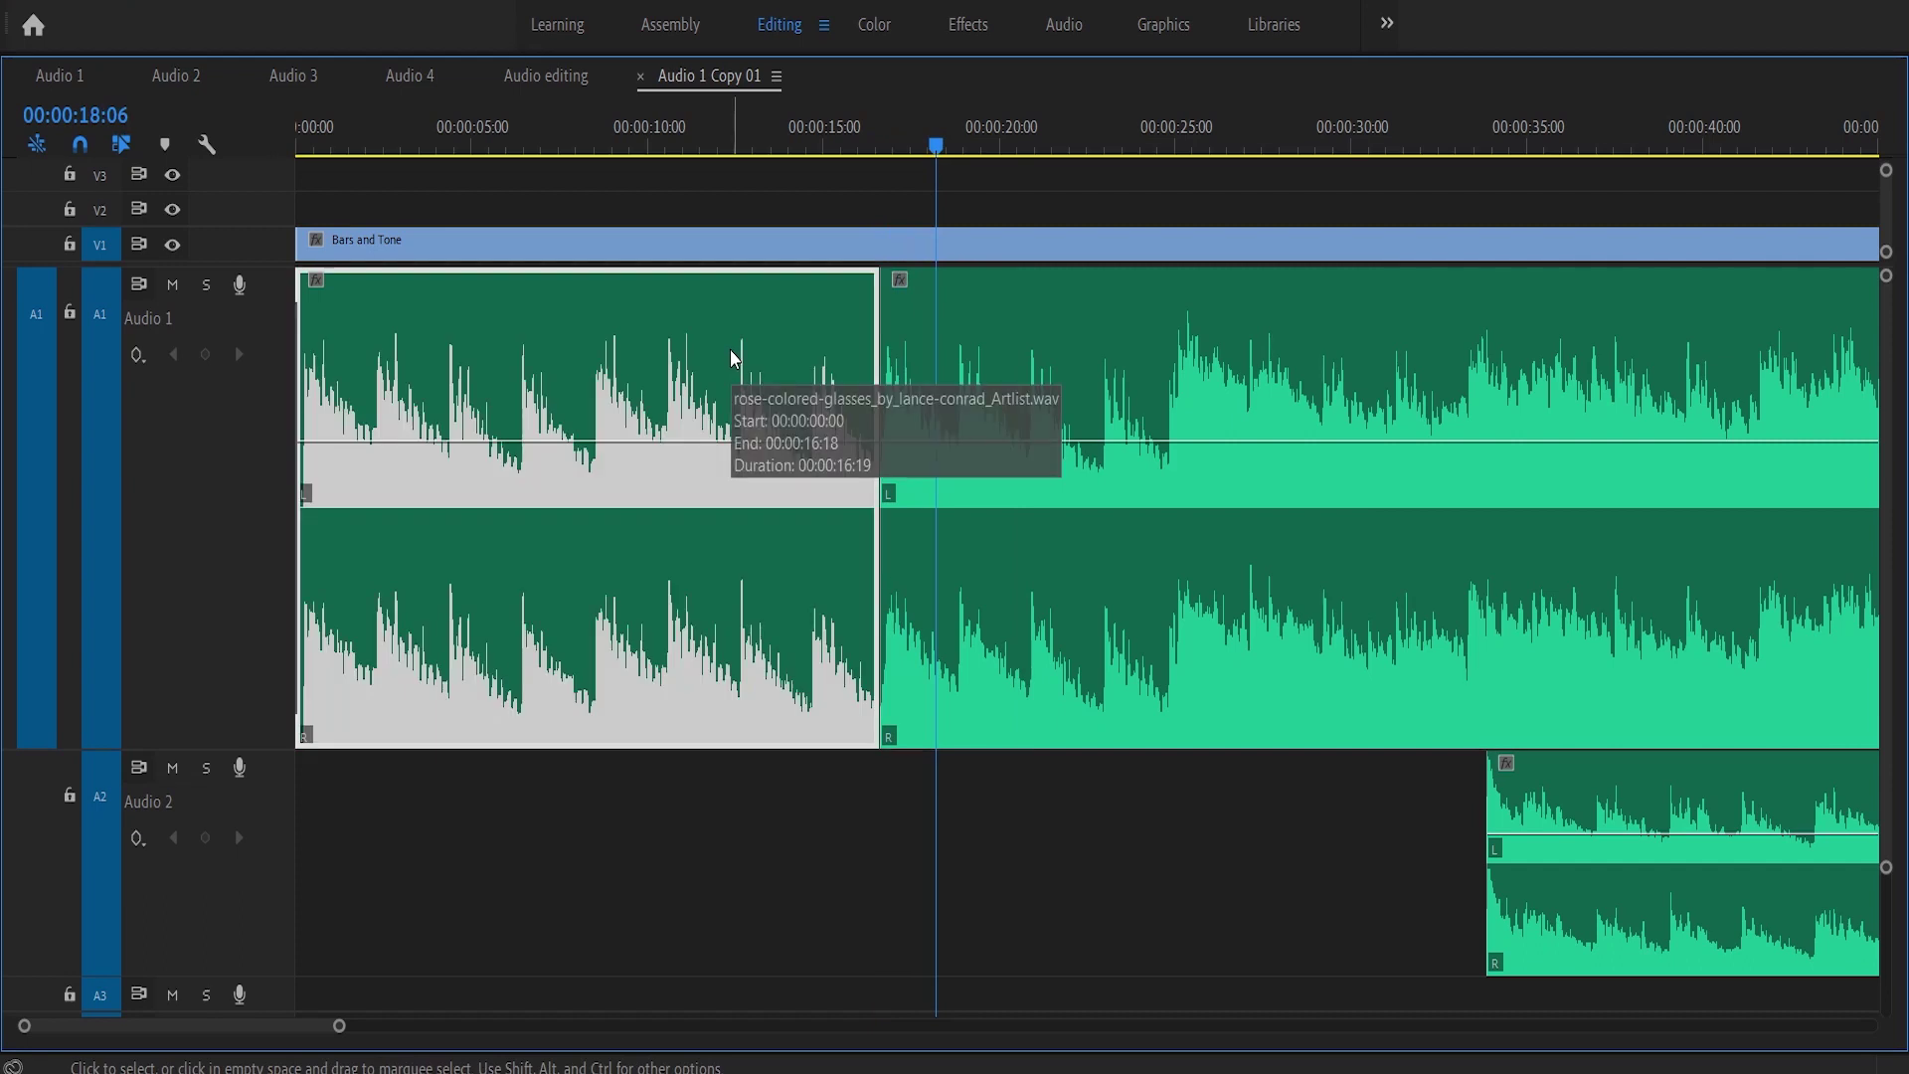
{"action": "key", "text": "Delete"}
{"action": "left_click_drag", "start_coordinate": [1016, 314], "coordinate": [613, 324]}
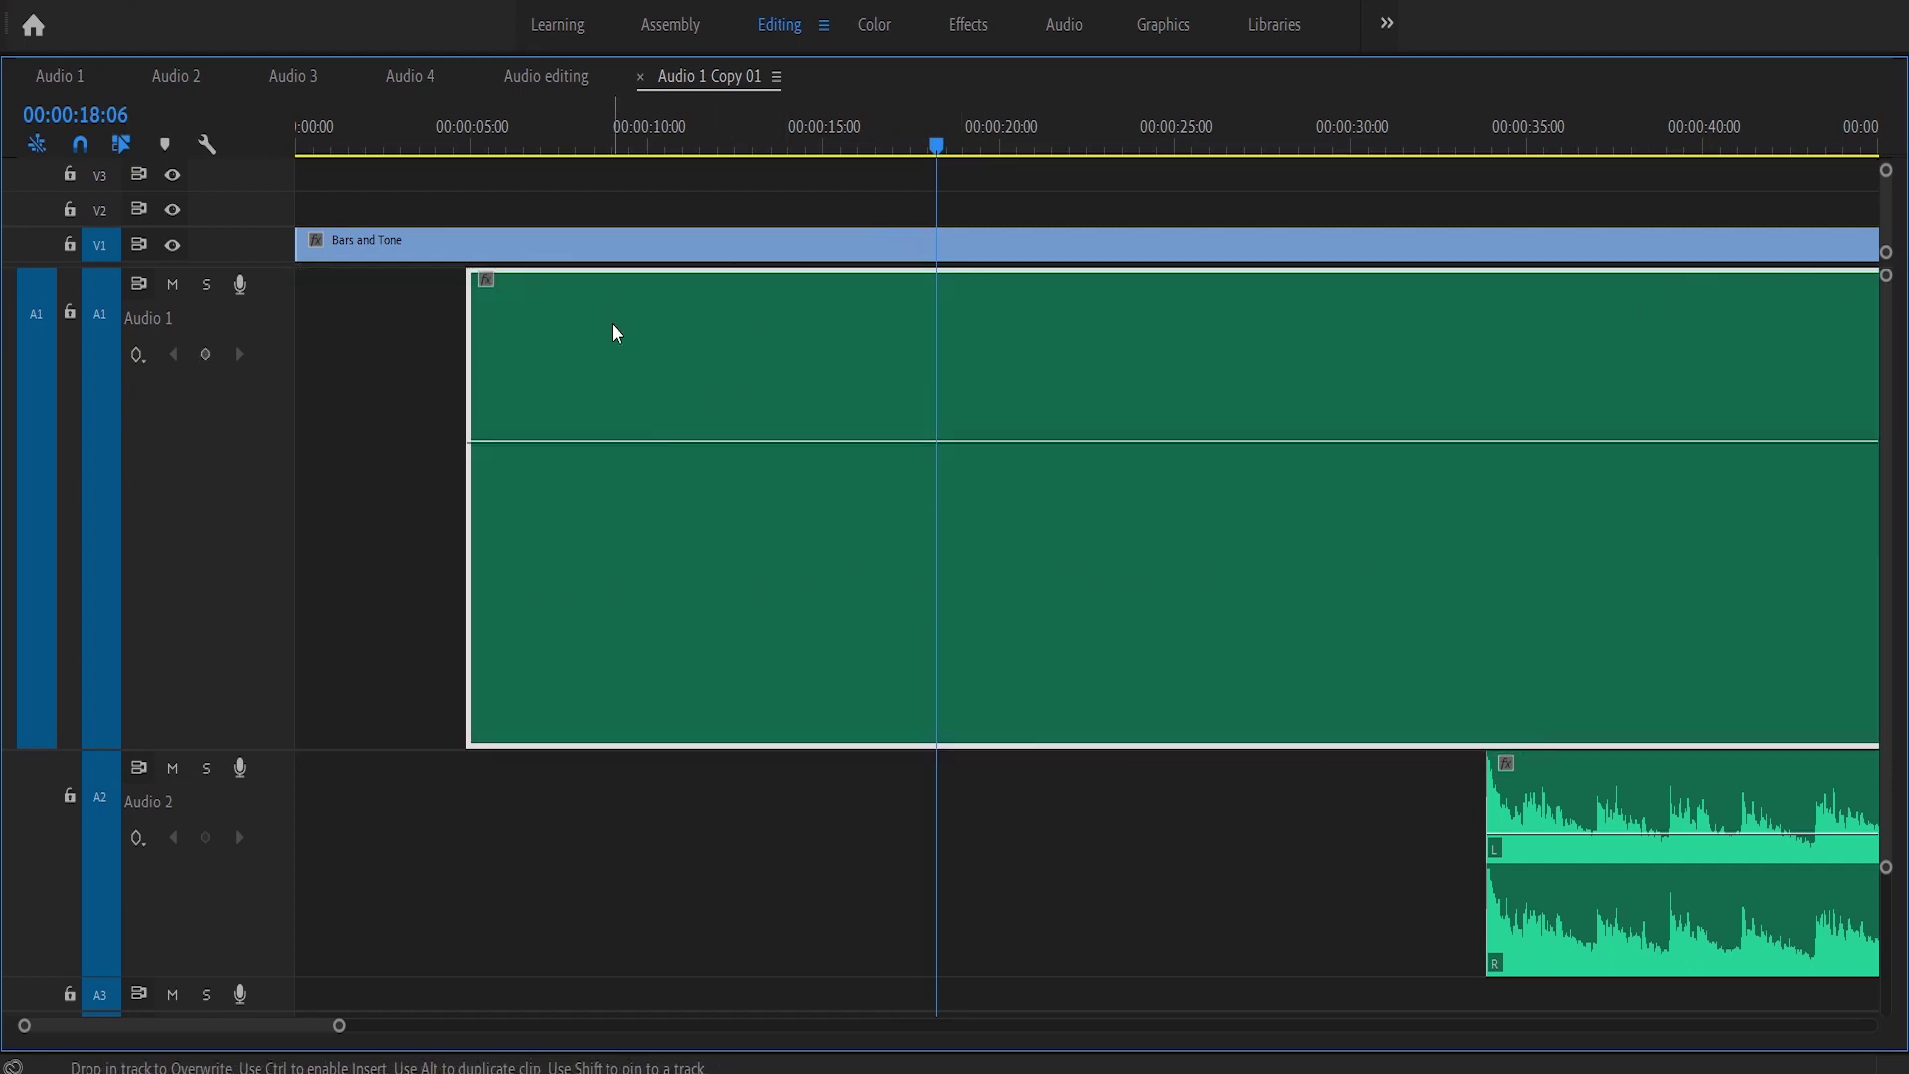
- Apply the default transition to the start of the Audio 1 clip and shorten it to a very brief fade-in
{"action": "right_click", "coordinate": [482, 325]}
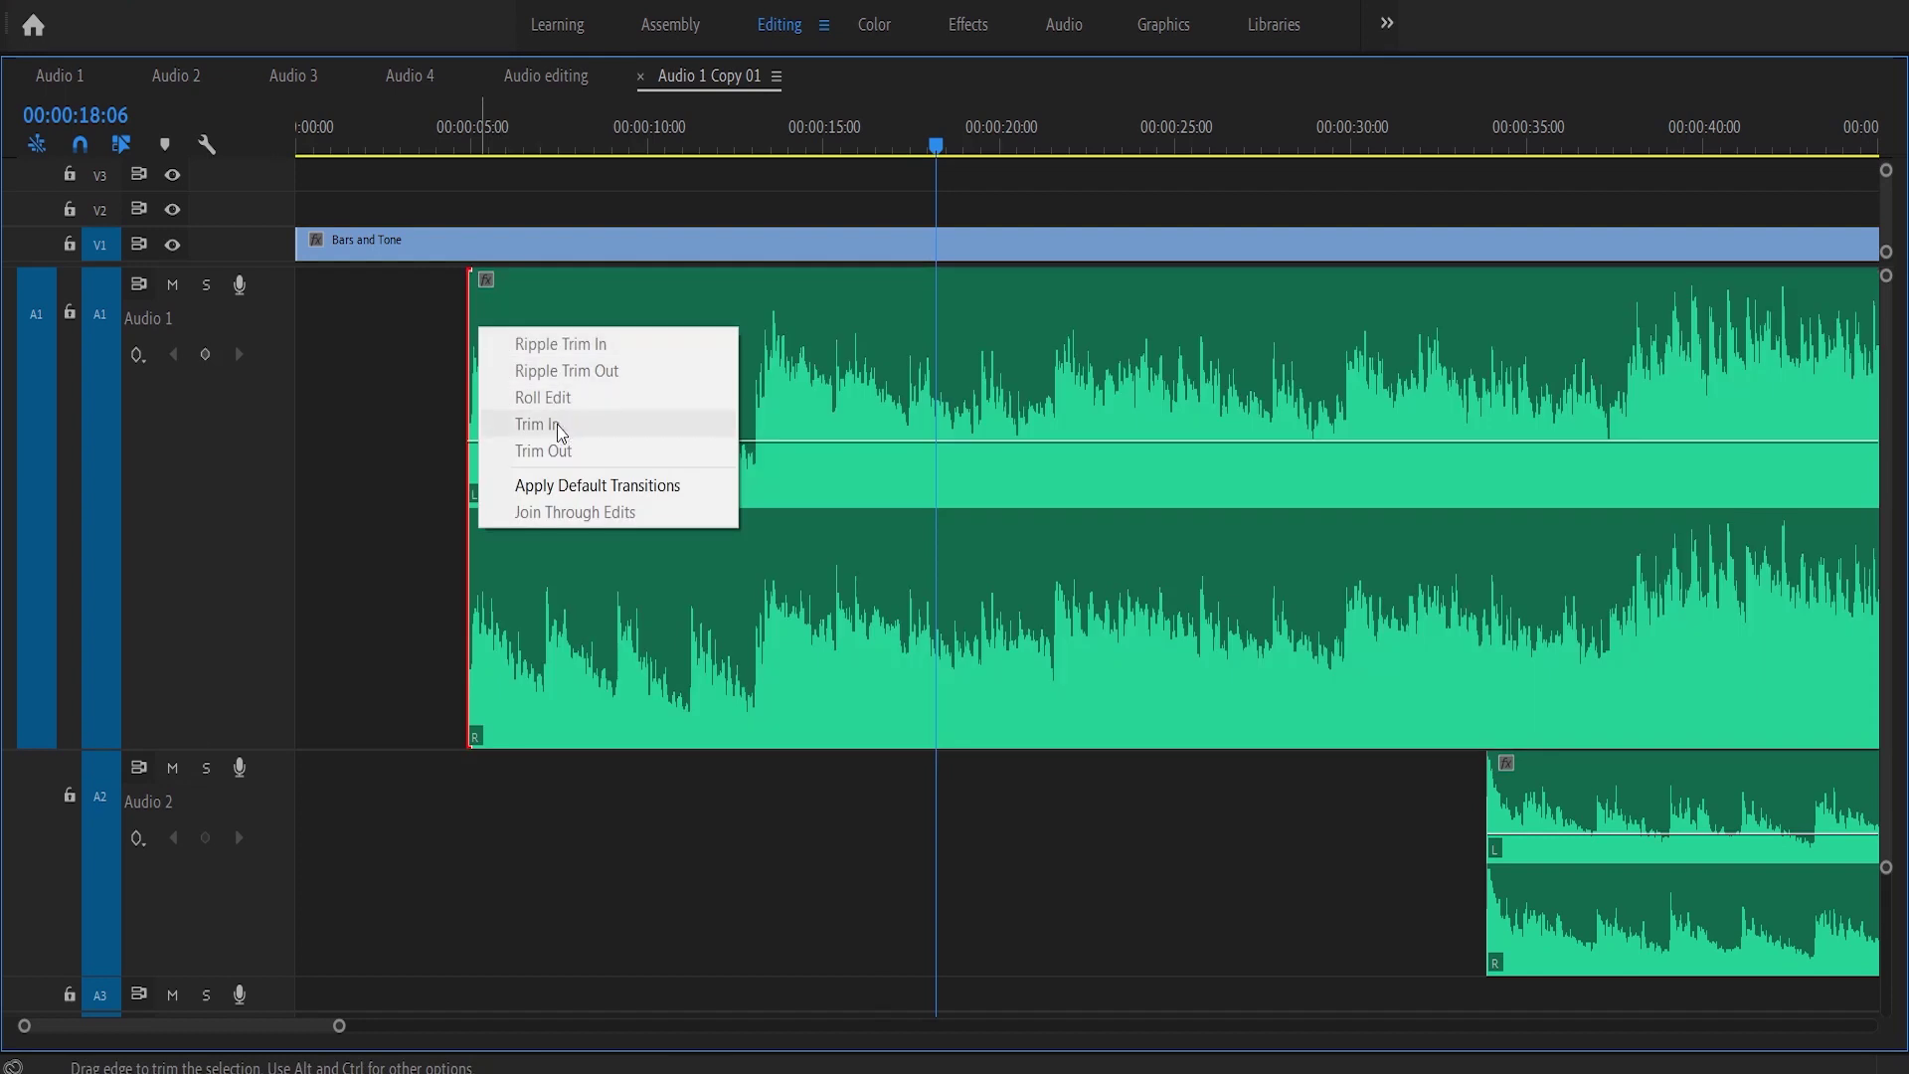
{"action": "left_click", "coordinate": [560, 488]}
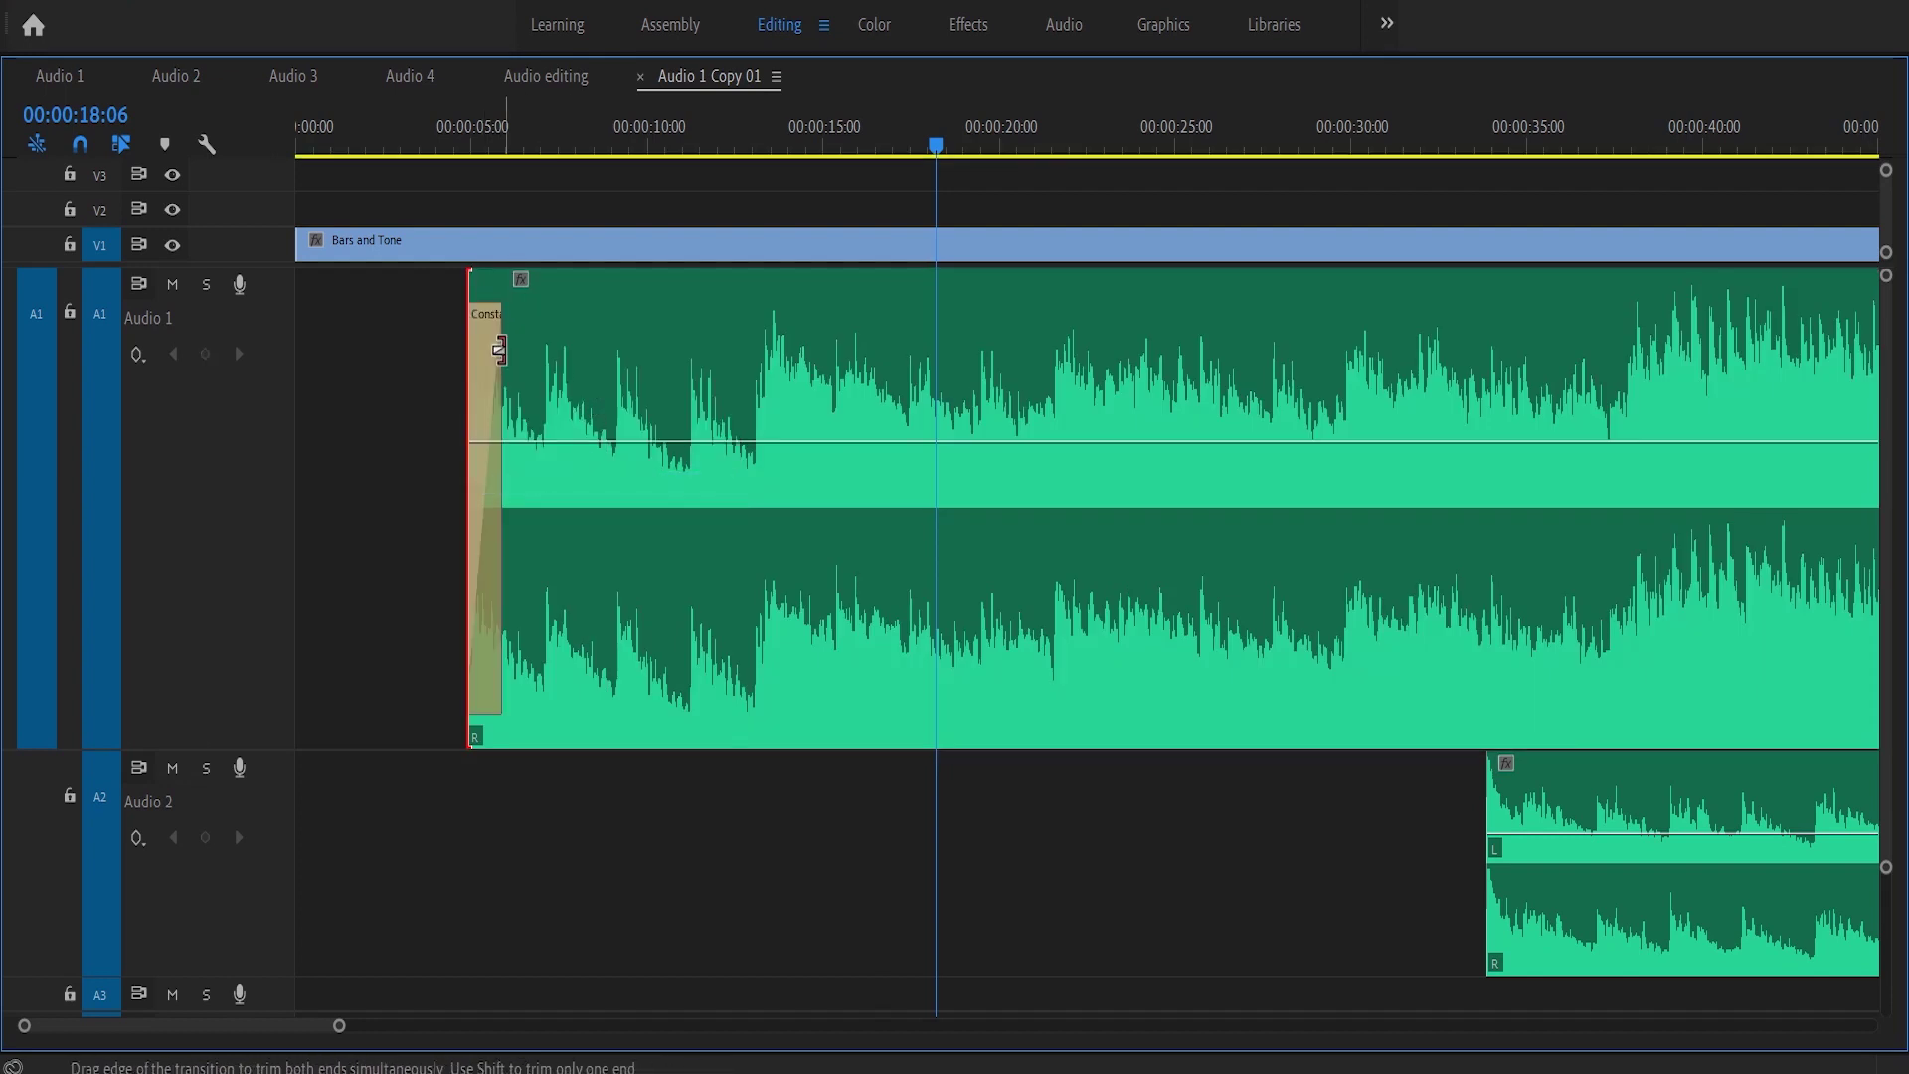
{"action": "left_click_drag", "start_coordinate": [501, 358], "coordinate": [468, 362]}
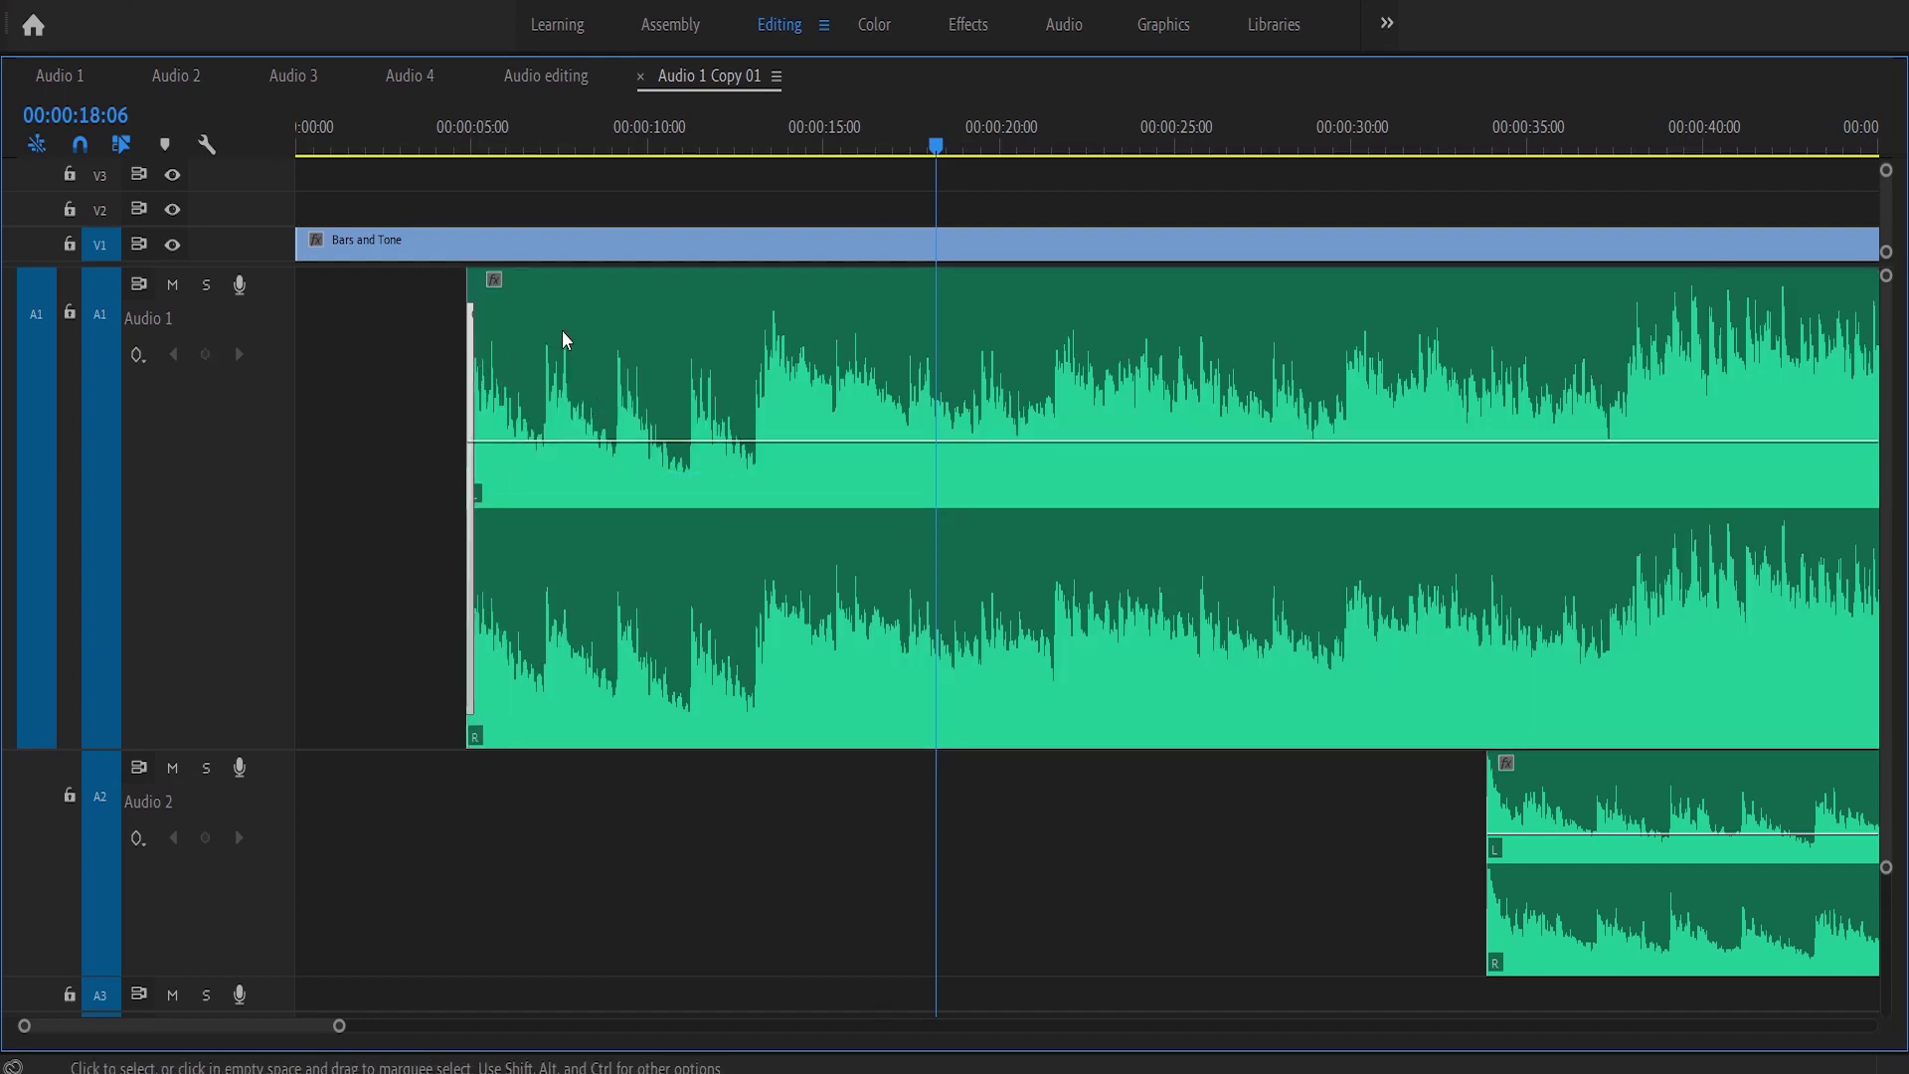
- Close the gap before the Audio 1 clip so it starts at 00:00:00:00, and play the new opening
{"action": "left_click", "coordinate": [417, 349]}
{"action": "key", "text": "Delete"}
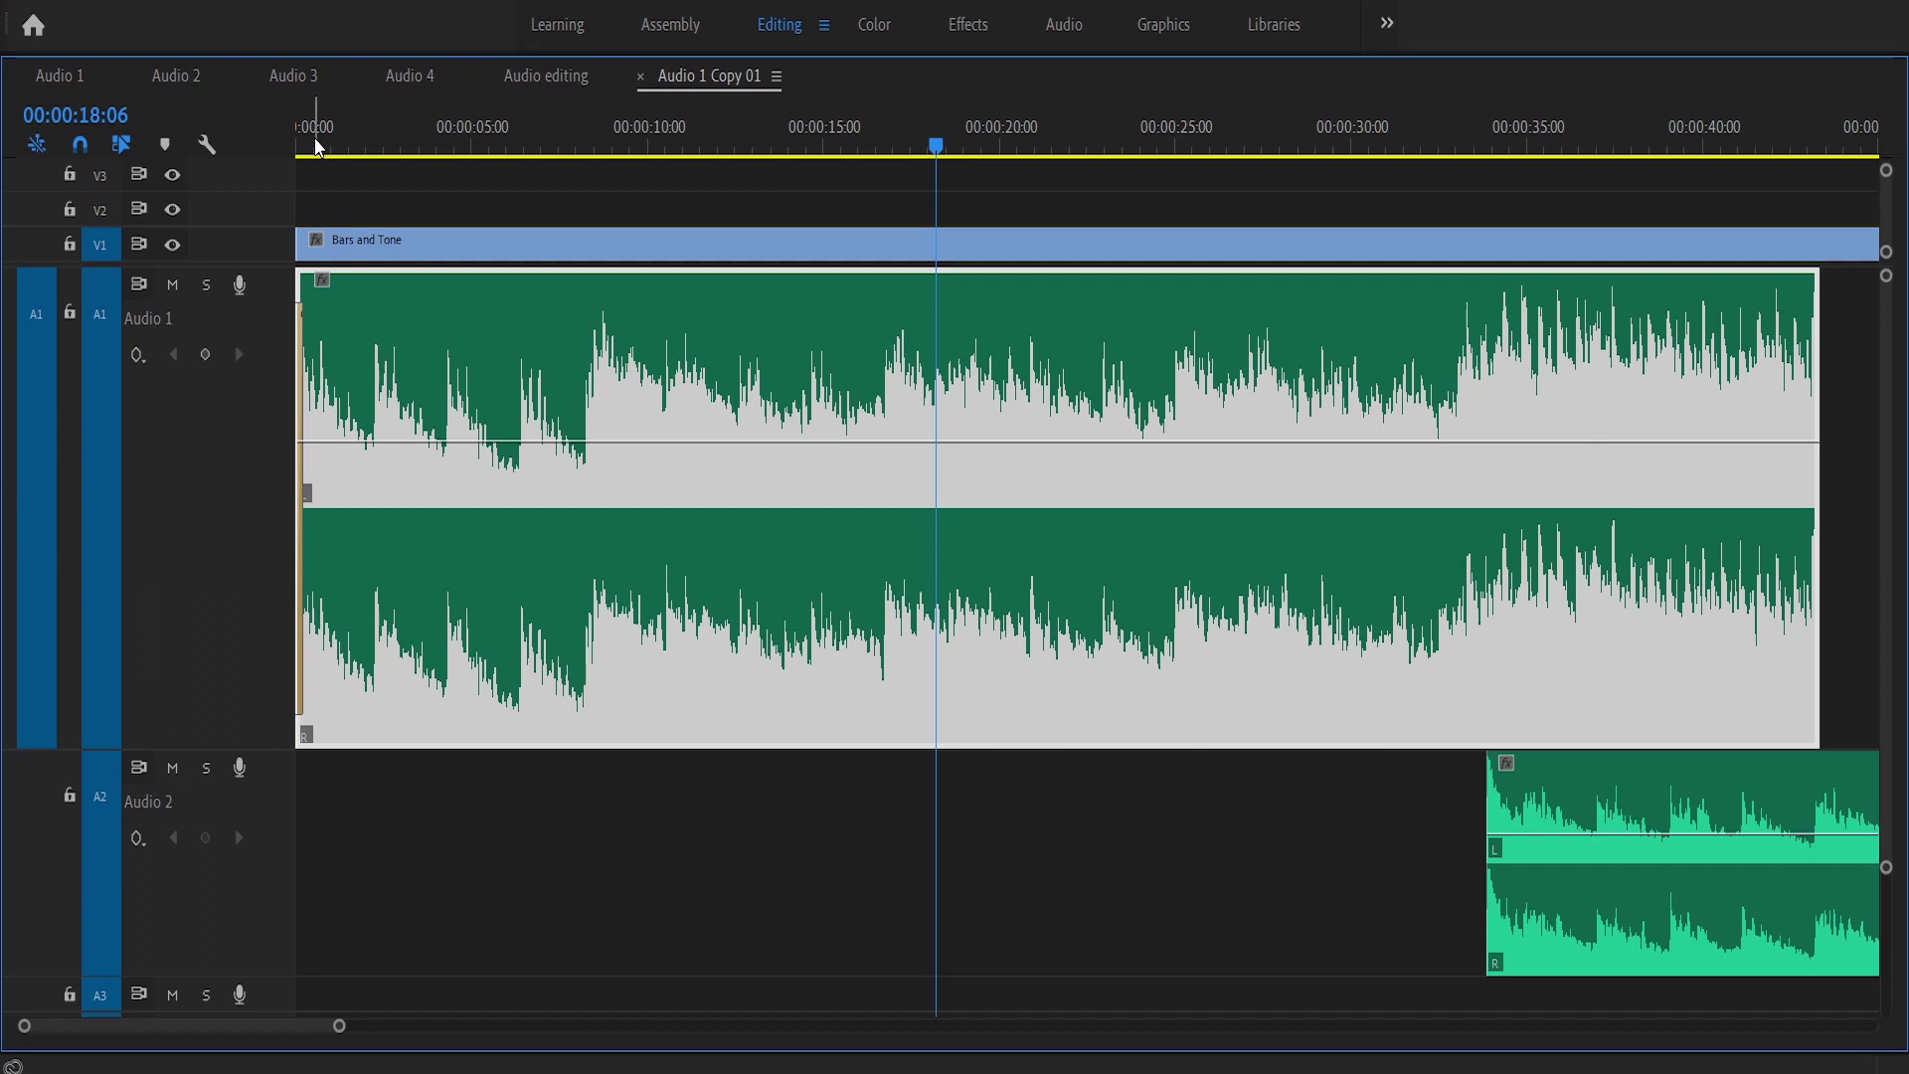
{"action": "left_click_drag", "start_coordinate": [313, 137], "coordinate": [283, 139]}
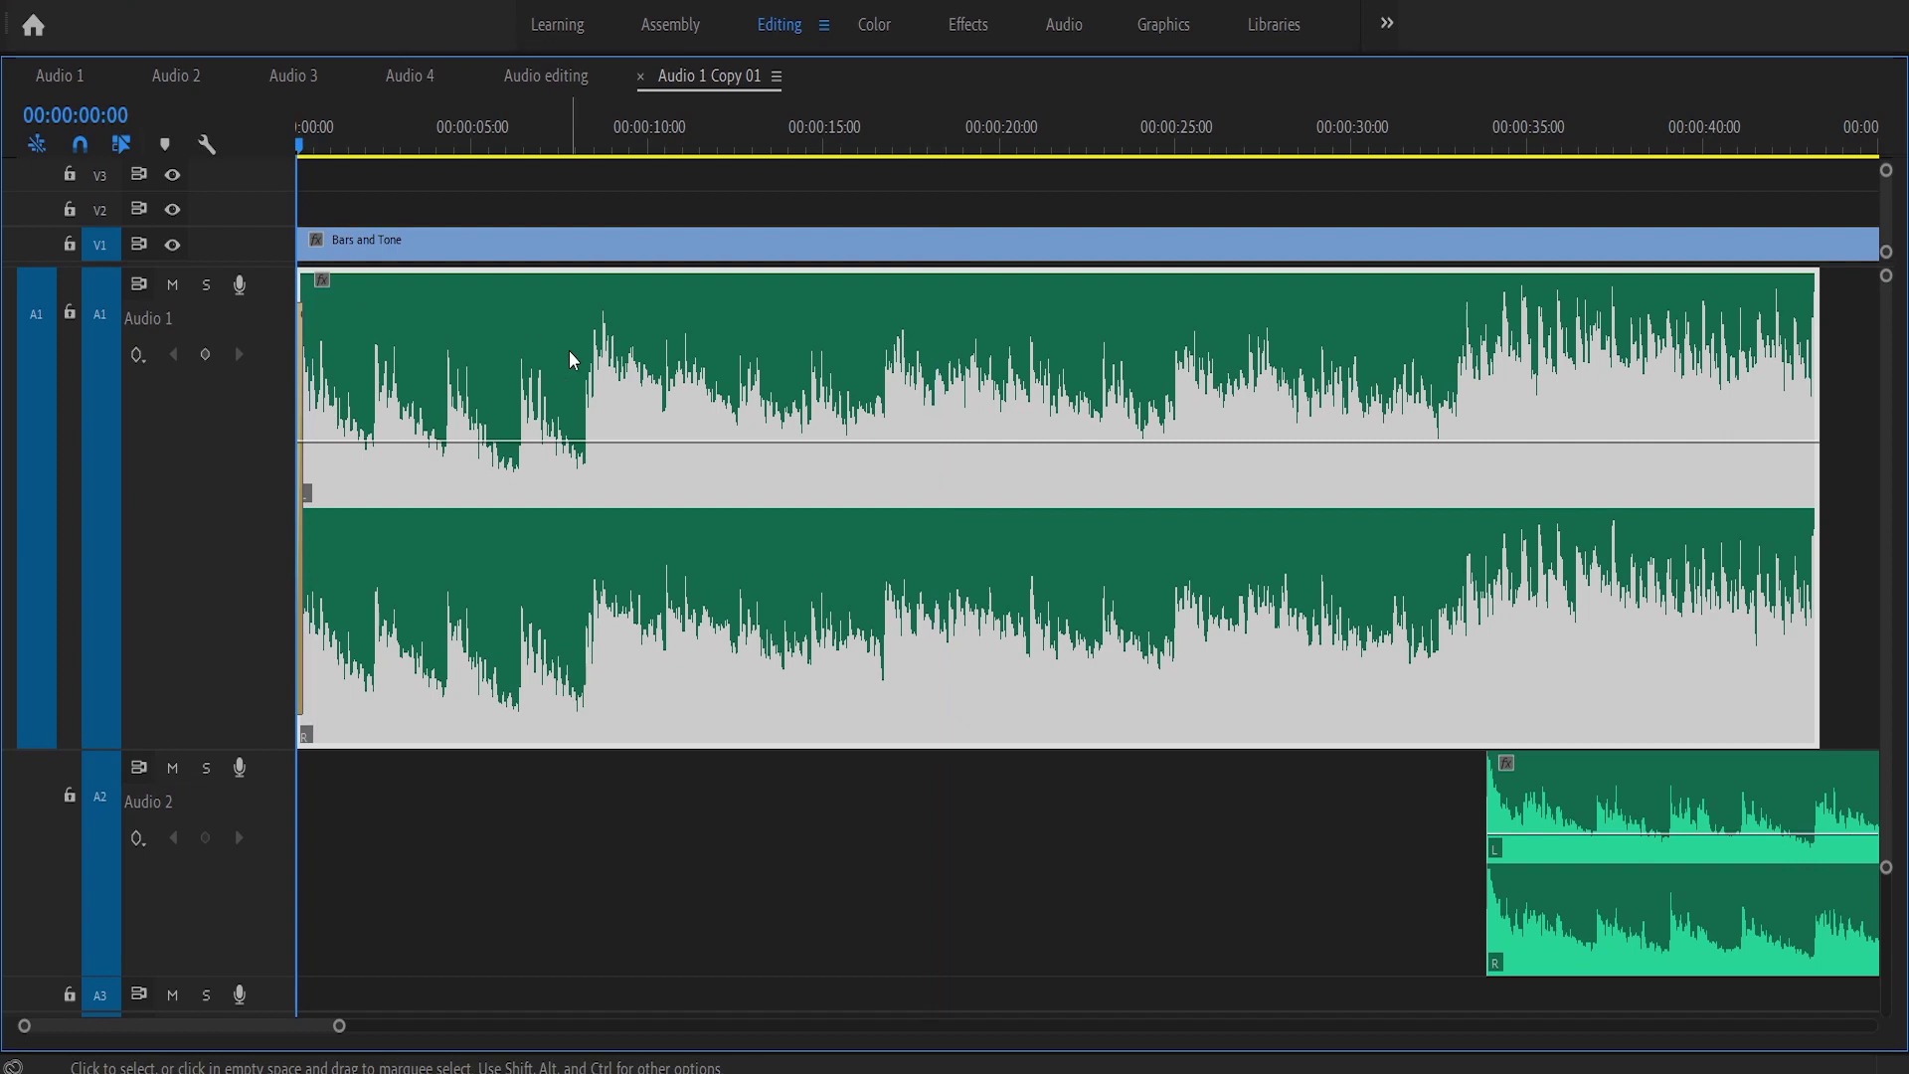
{"action": "key", "text": "space"}
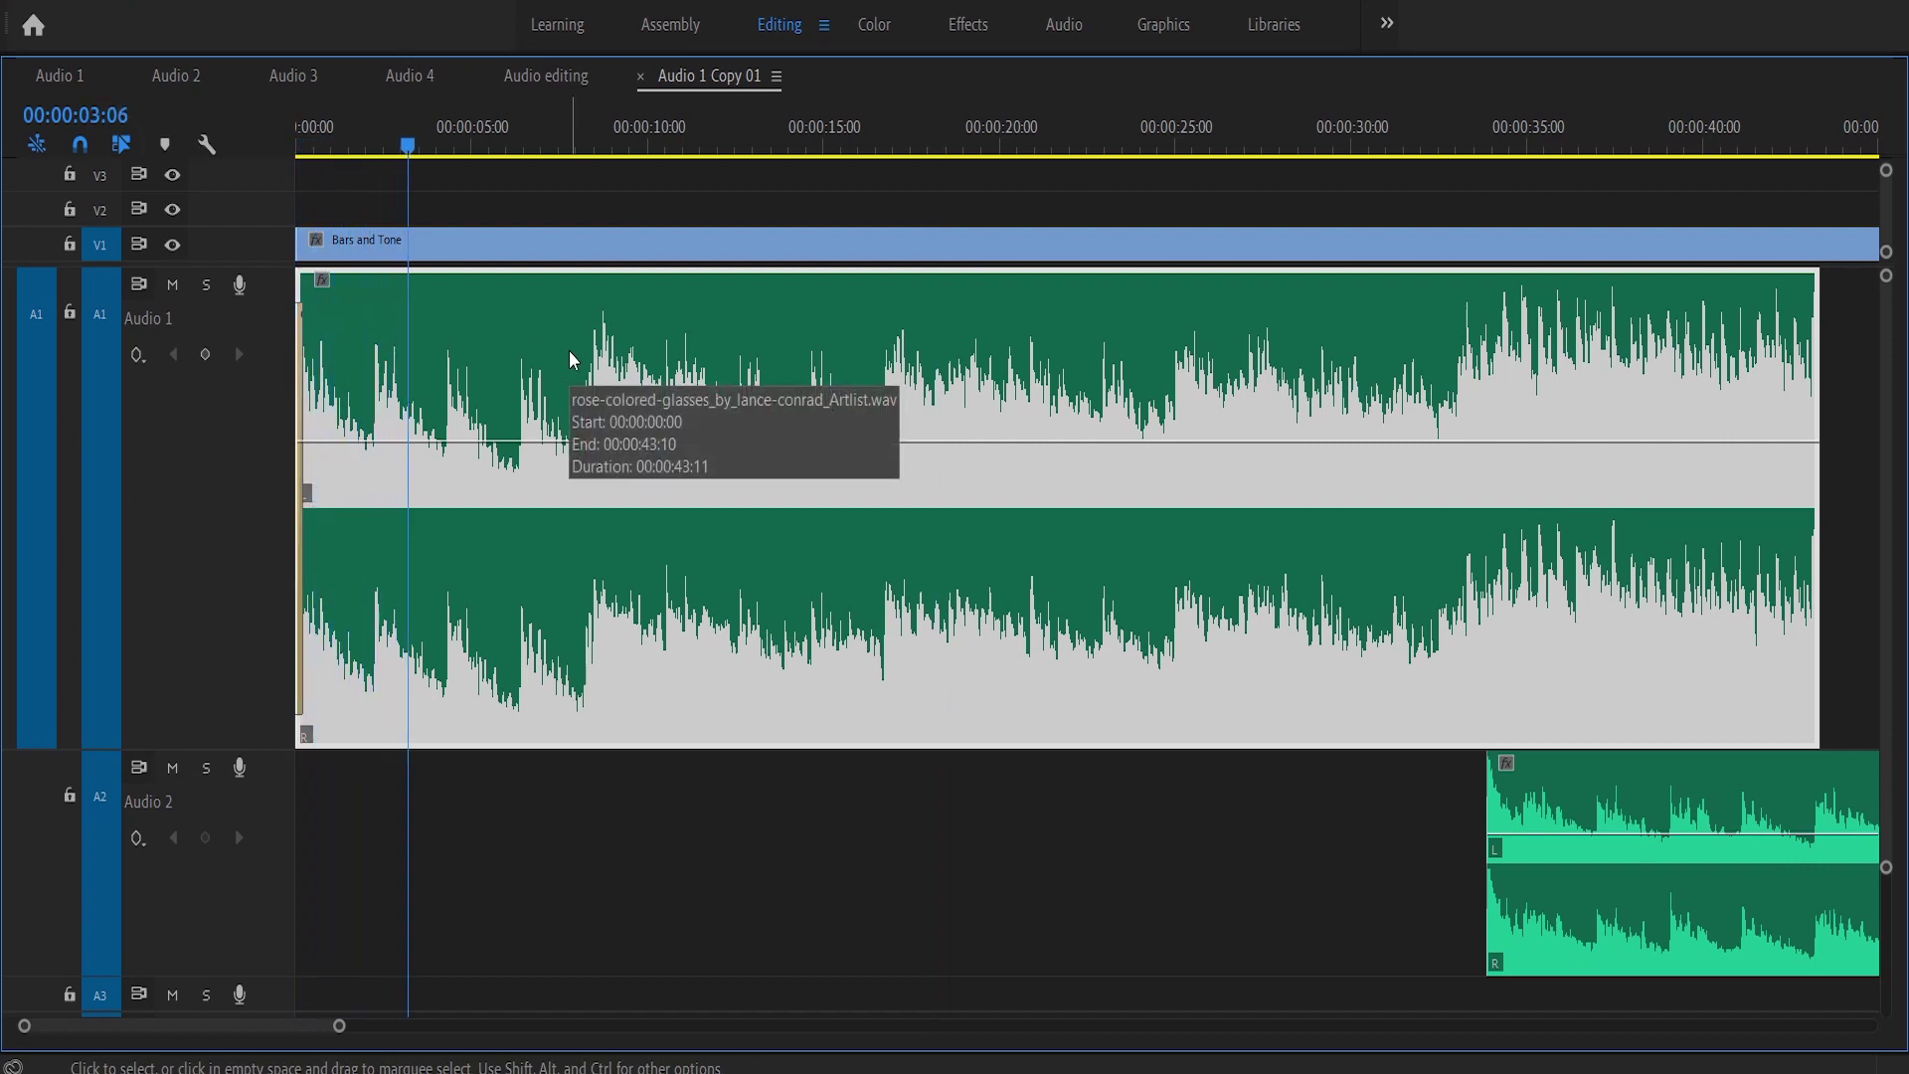
- Move the ending section on Audio 2 so it starts where the Audio 1 clip ends
{"action": "left_click", "coordinate": [1706, 134]}
{"action": "left_click_drag", "start_coordinate": [340, 1027], "coordinate": [470, 1027]}
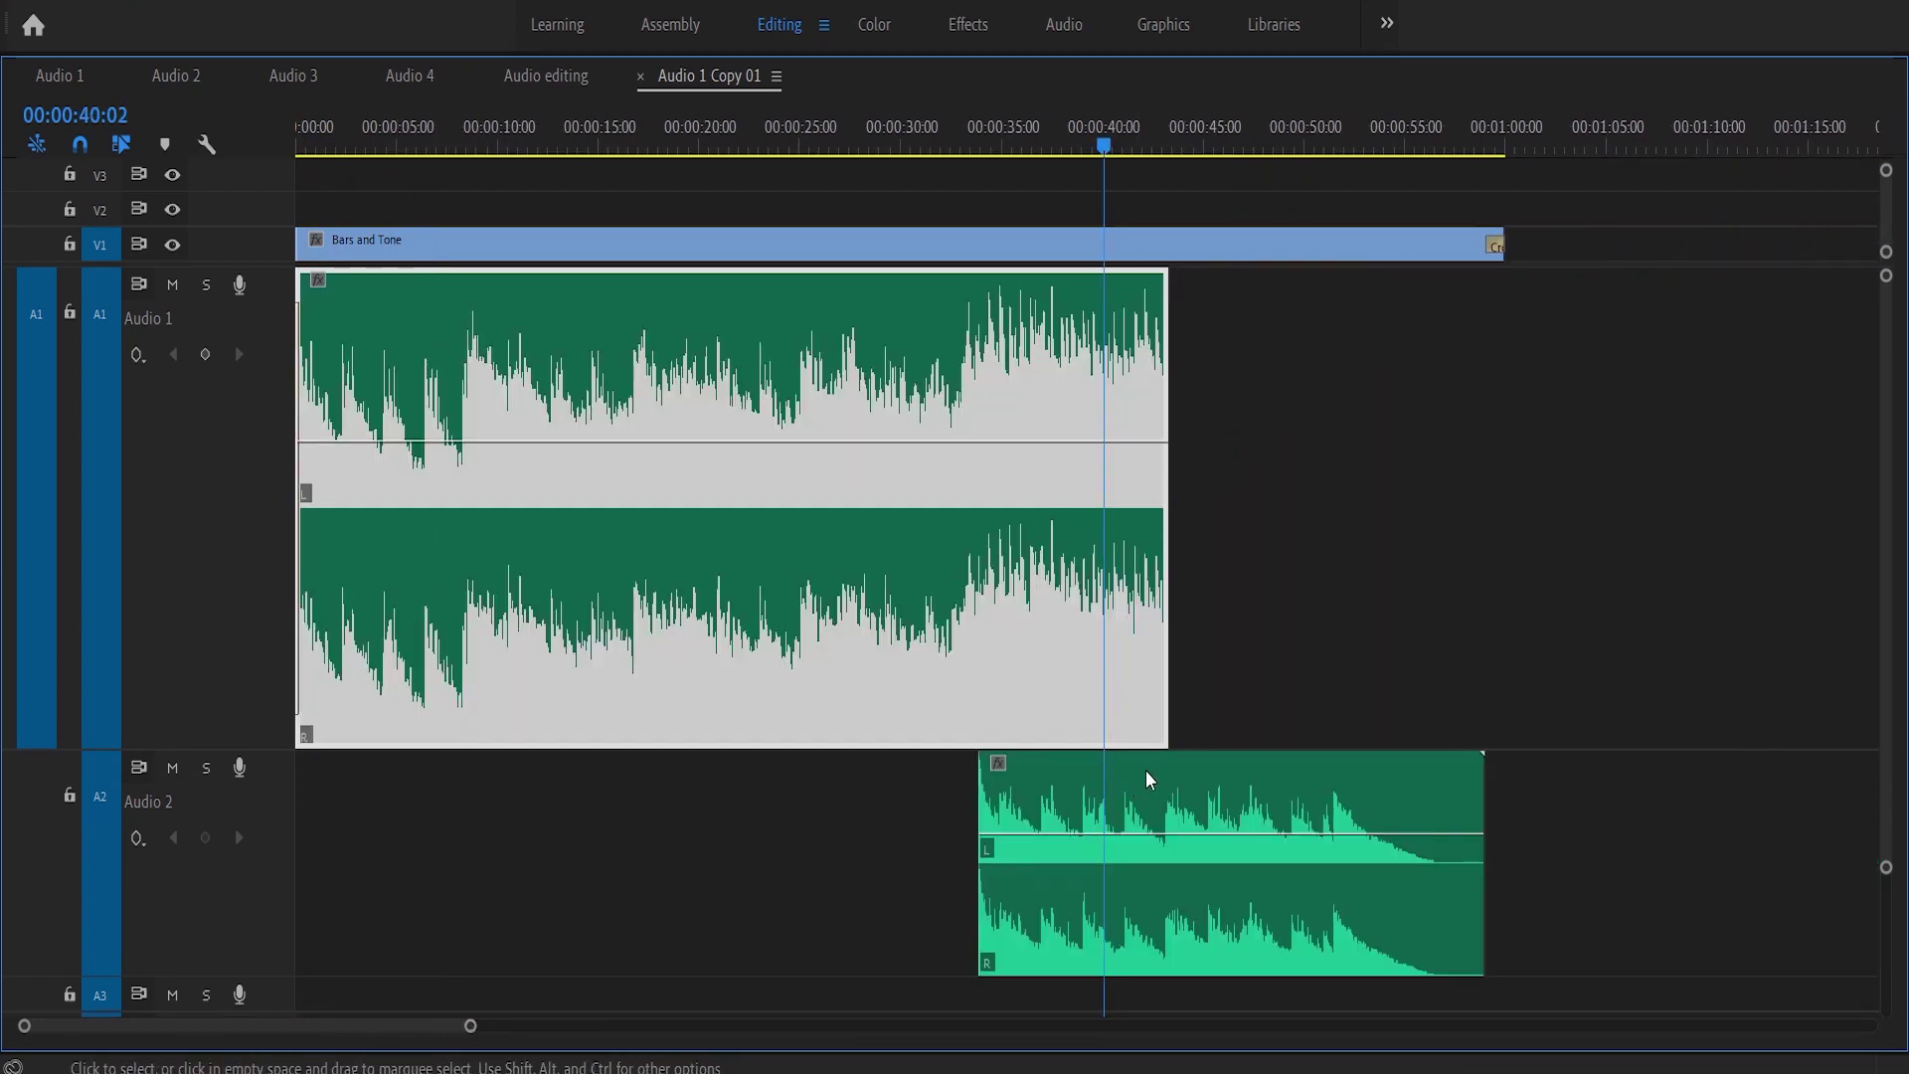
{"action": "left_click_drag", "start_coordinate": [1146, 769], "coordinate": [1338, 791]}
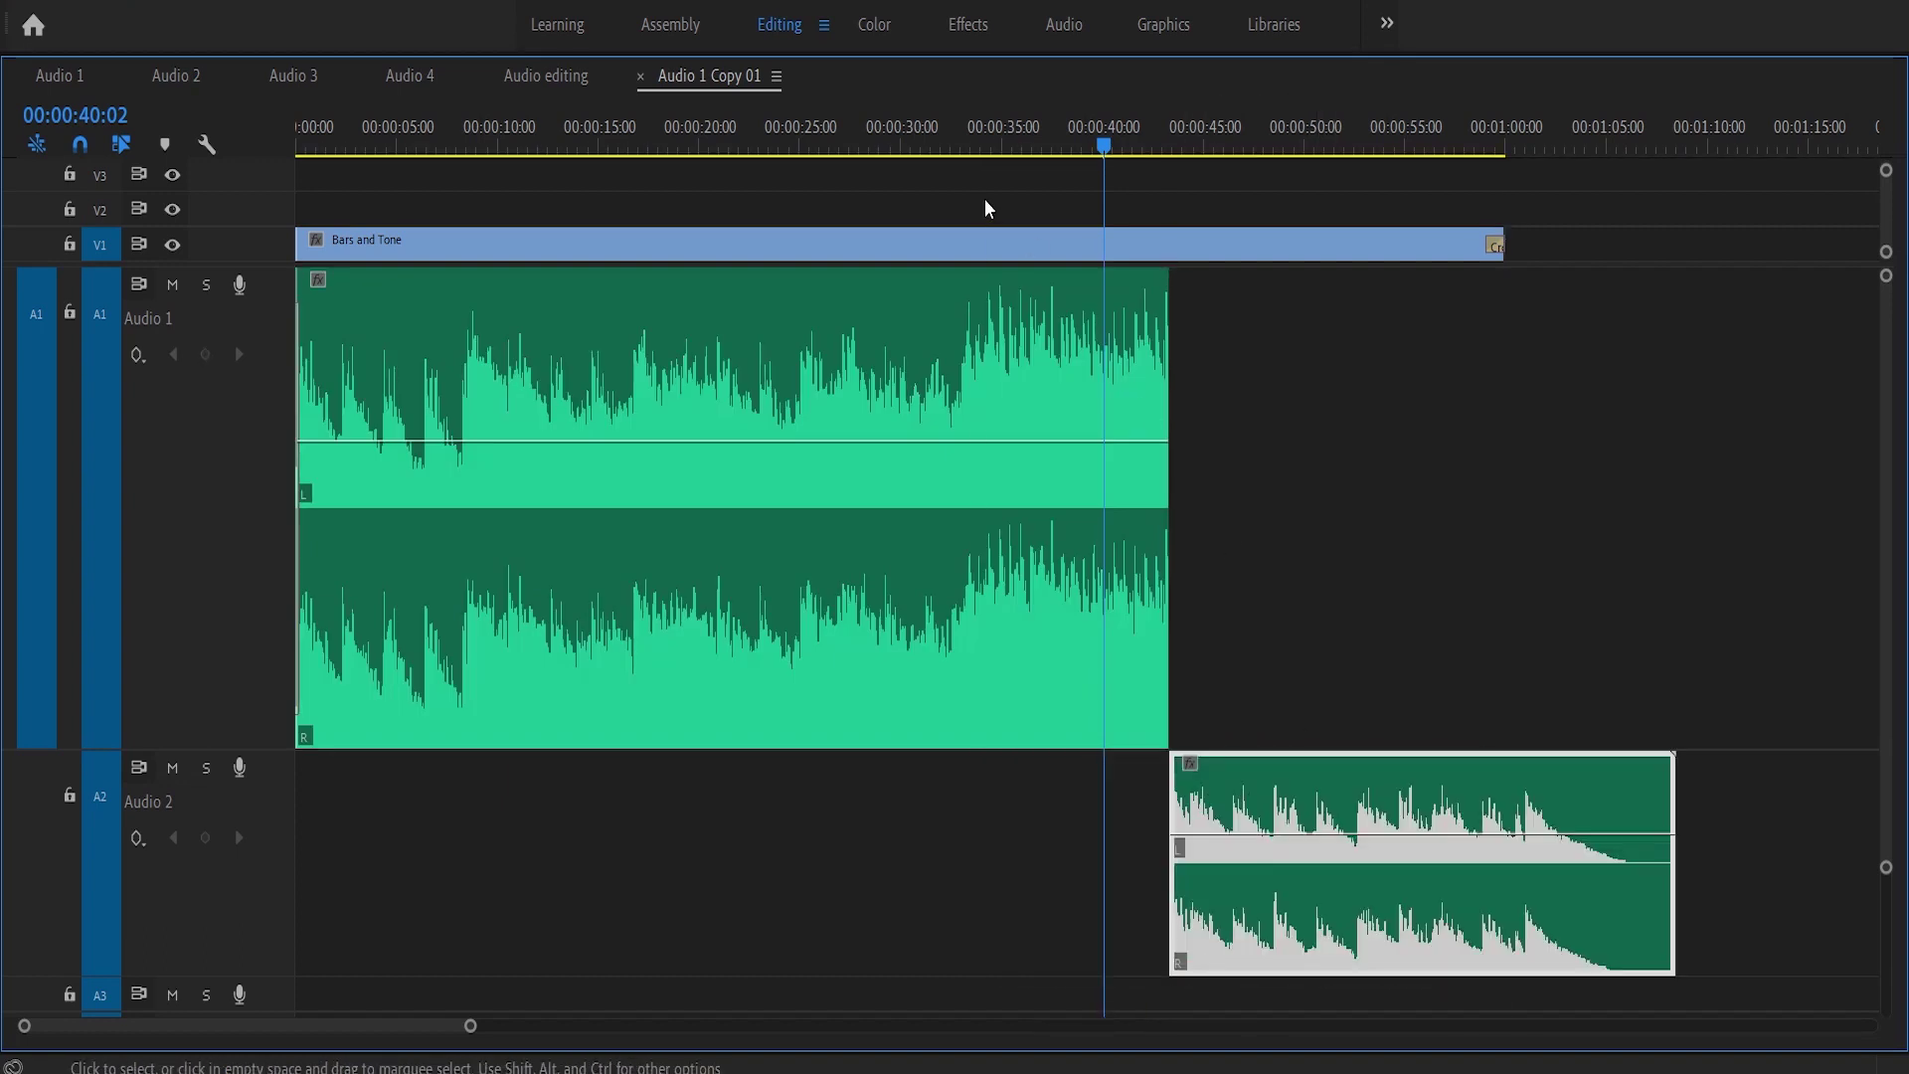
- Play the loud part of Audio 1 to find a beat, and move the Audio 2 ending section to start at 00:00:37:13
{"action": "left_click", "coordinate": [960, 129]}
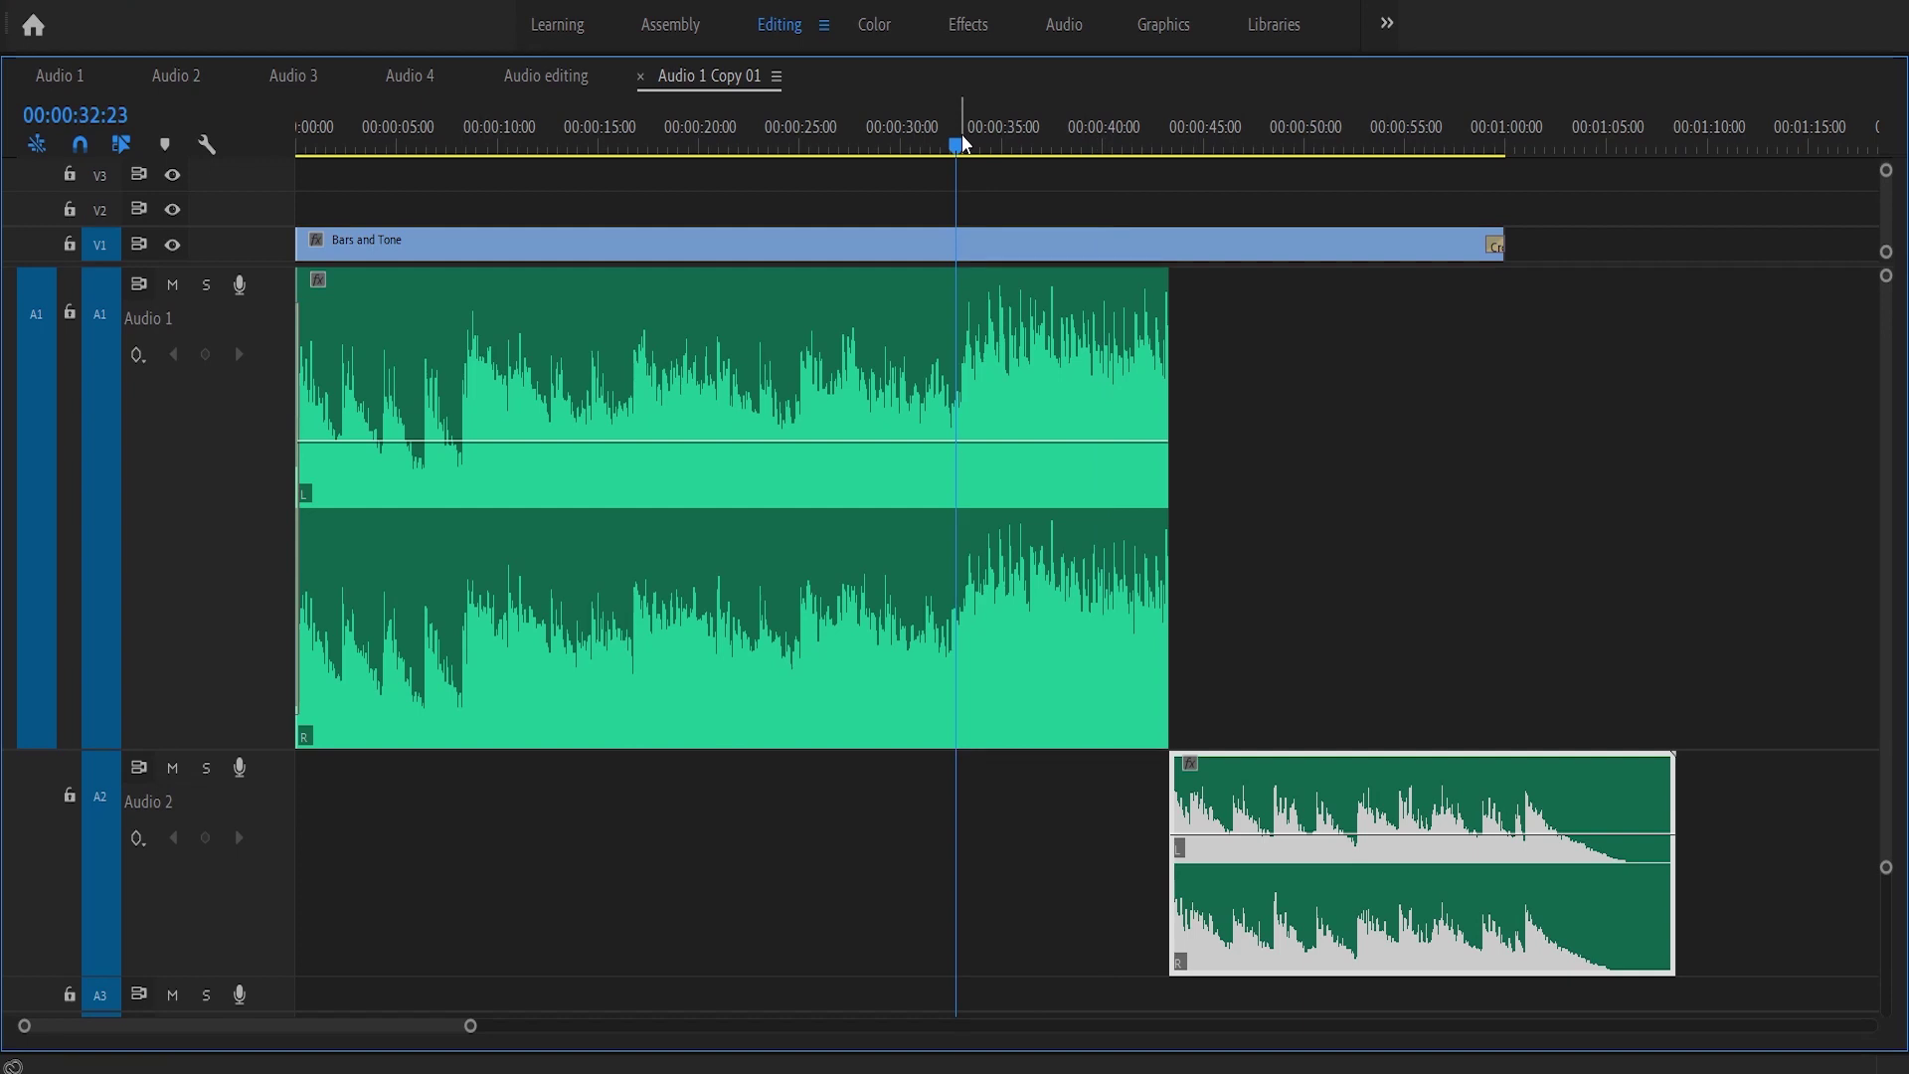
{"action": "key", "text": "space"}
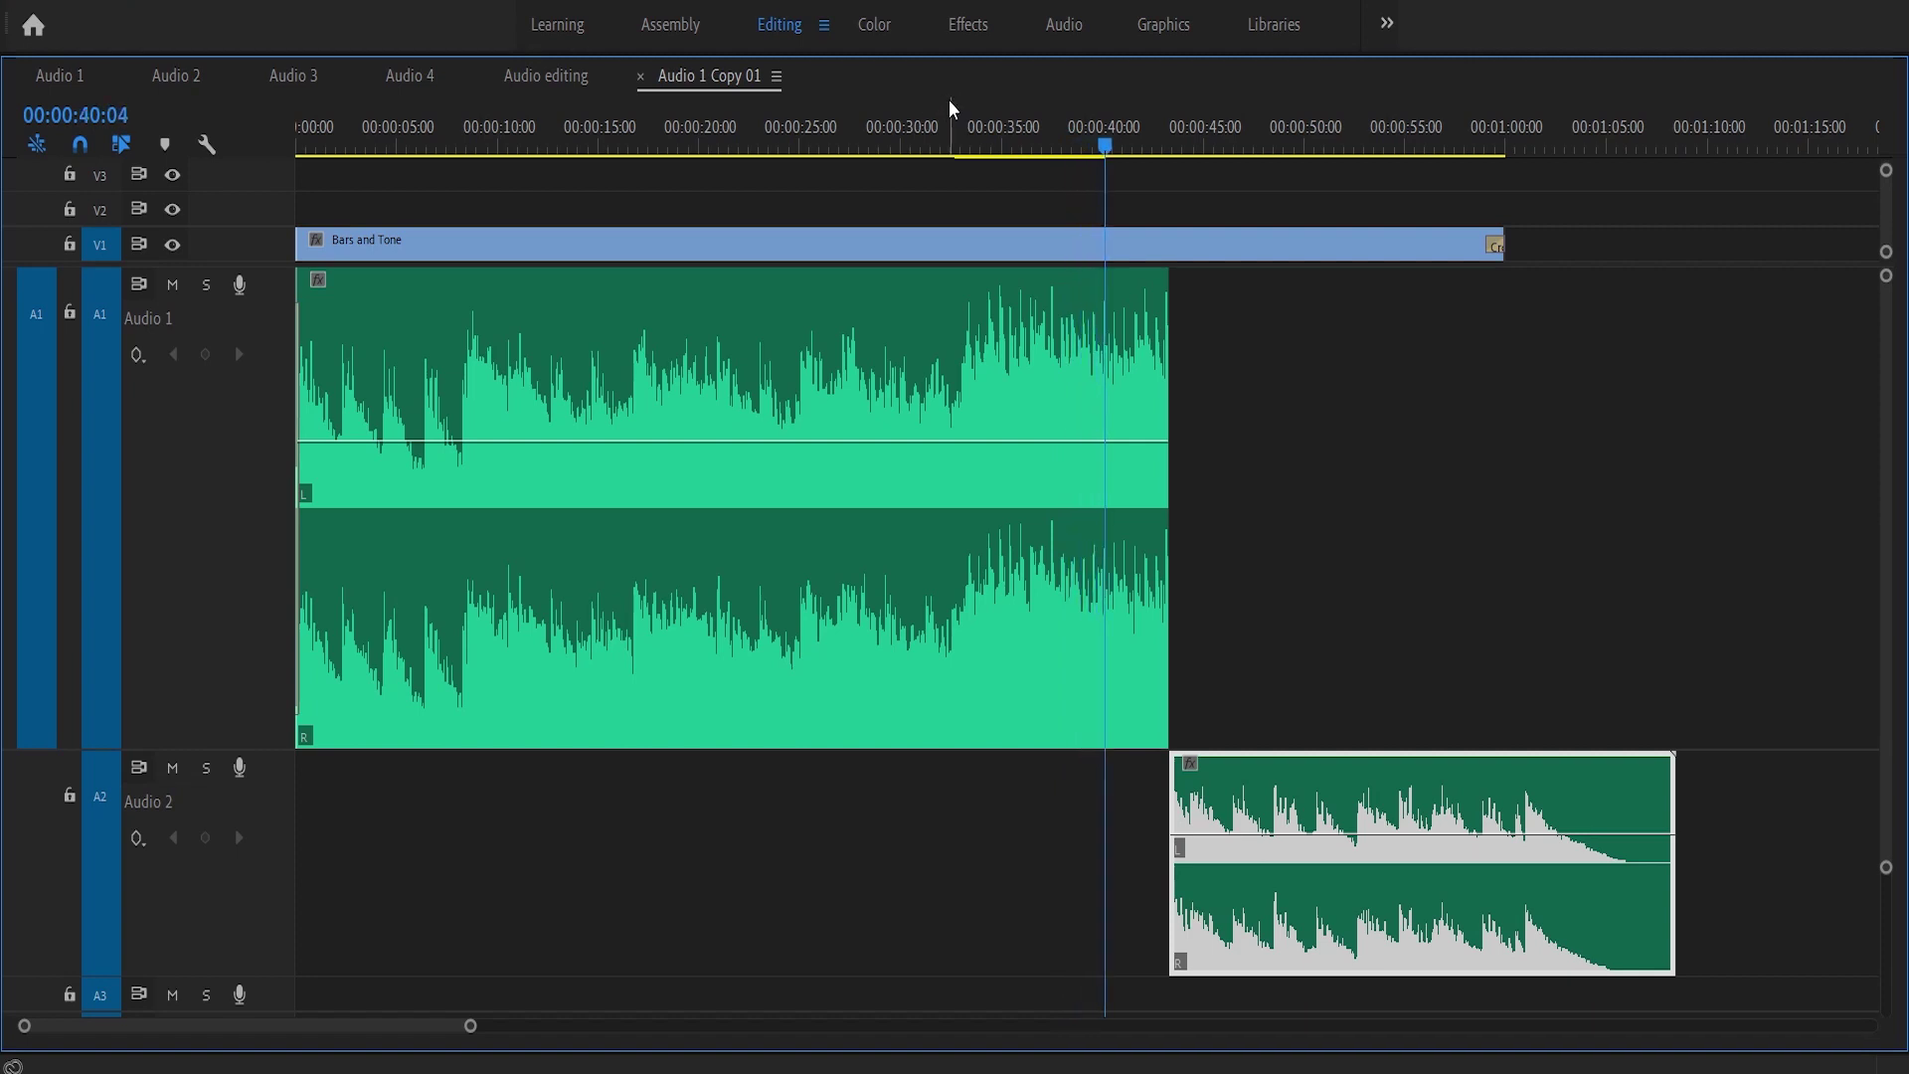
{"action": "left_click", "coordinate": [1038, 147]}
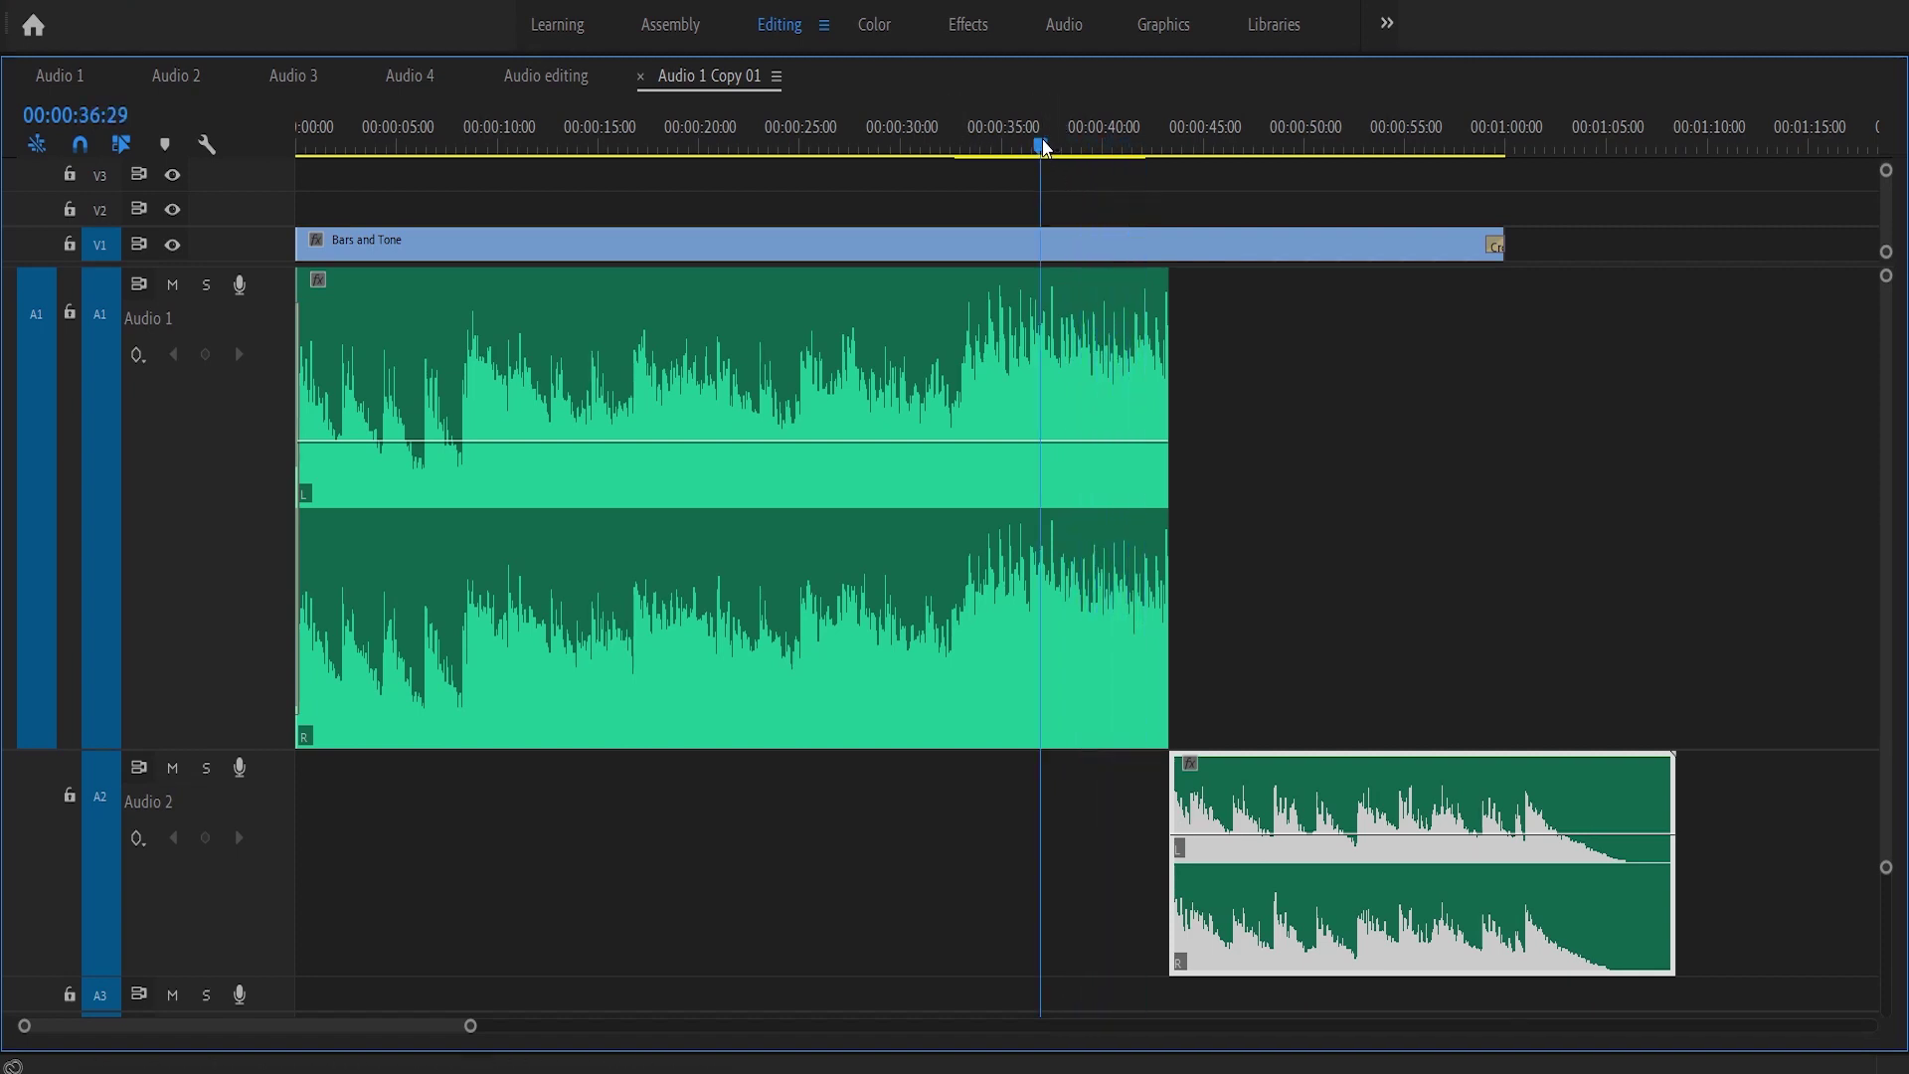
{"action": "left_click_drag", "start_coordinate": [1002, 147], "coordinate": [962, 140]}
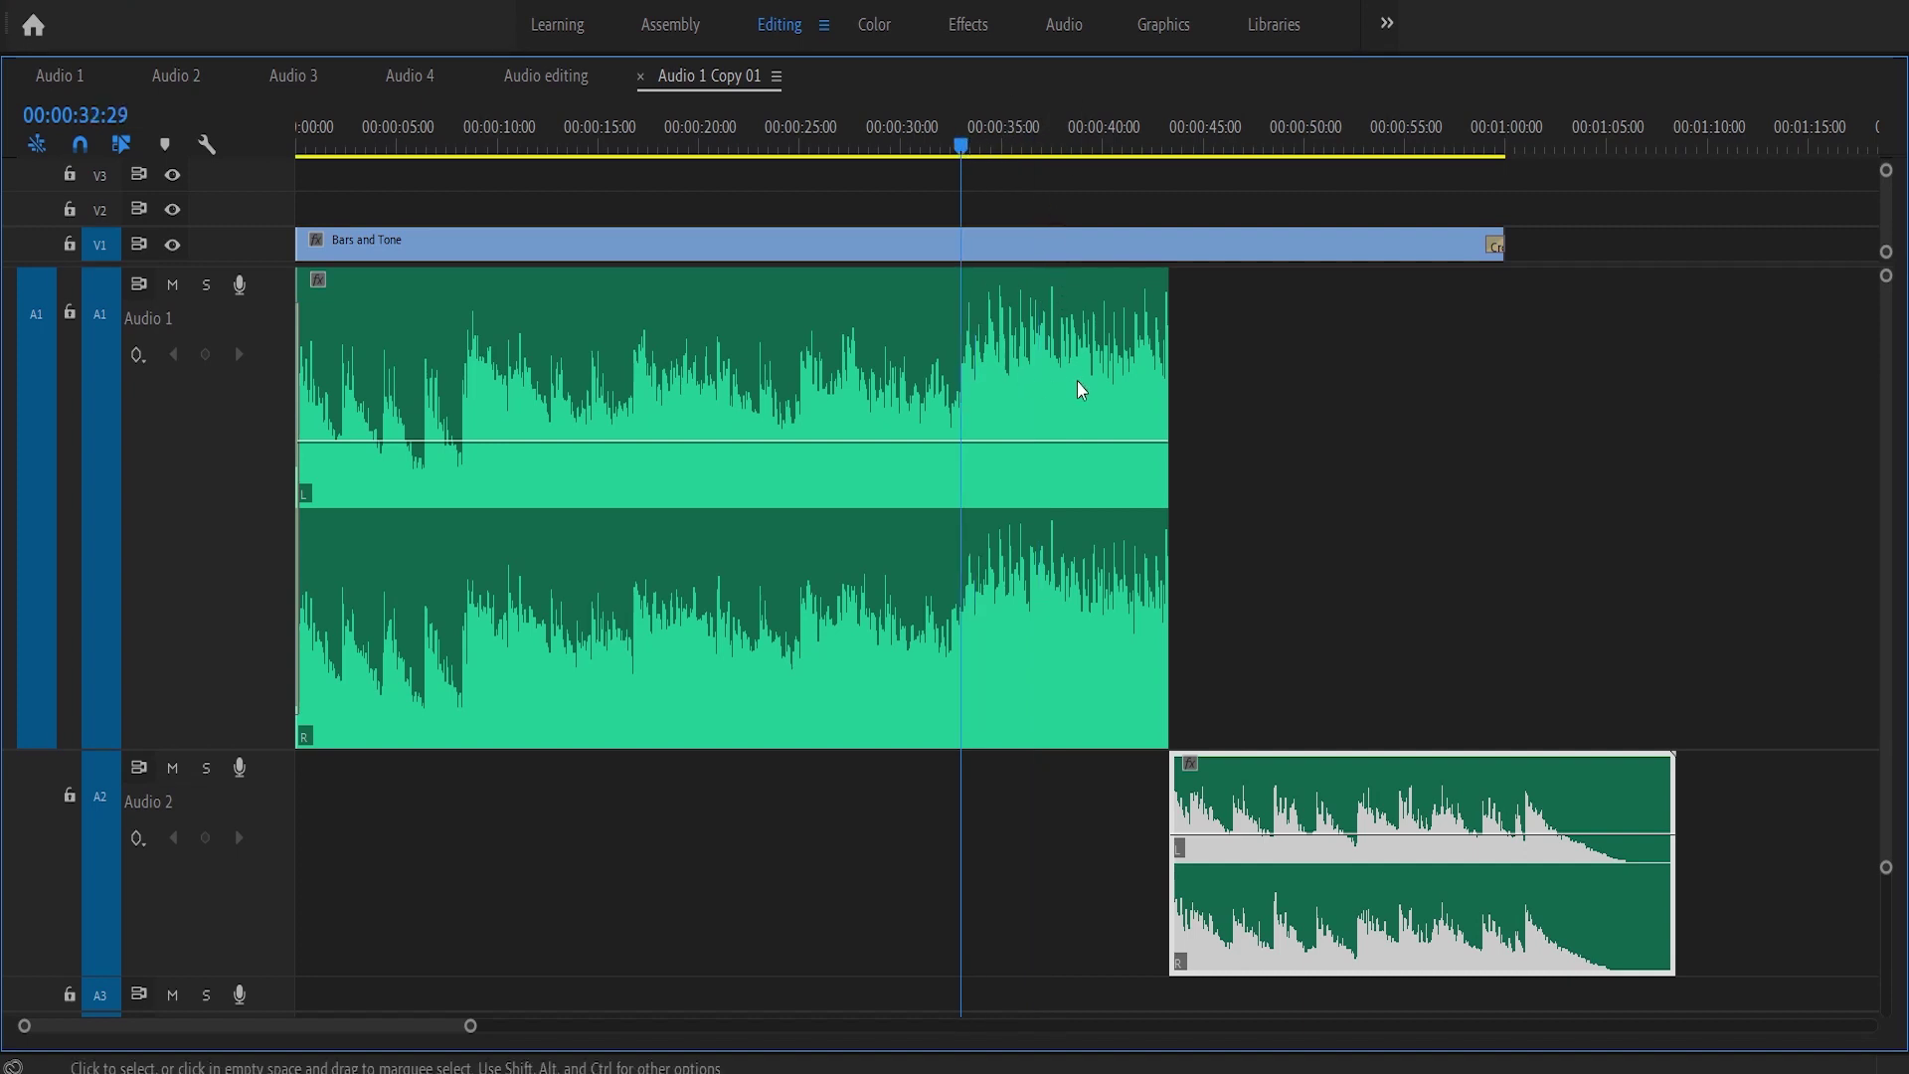
{"action": "key", "text": "space"}
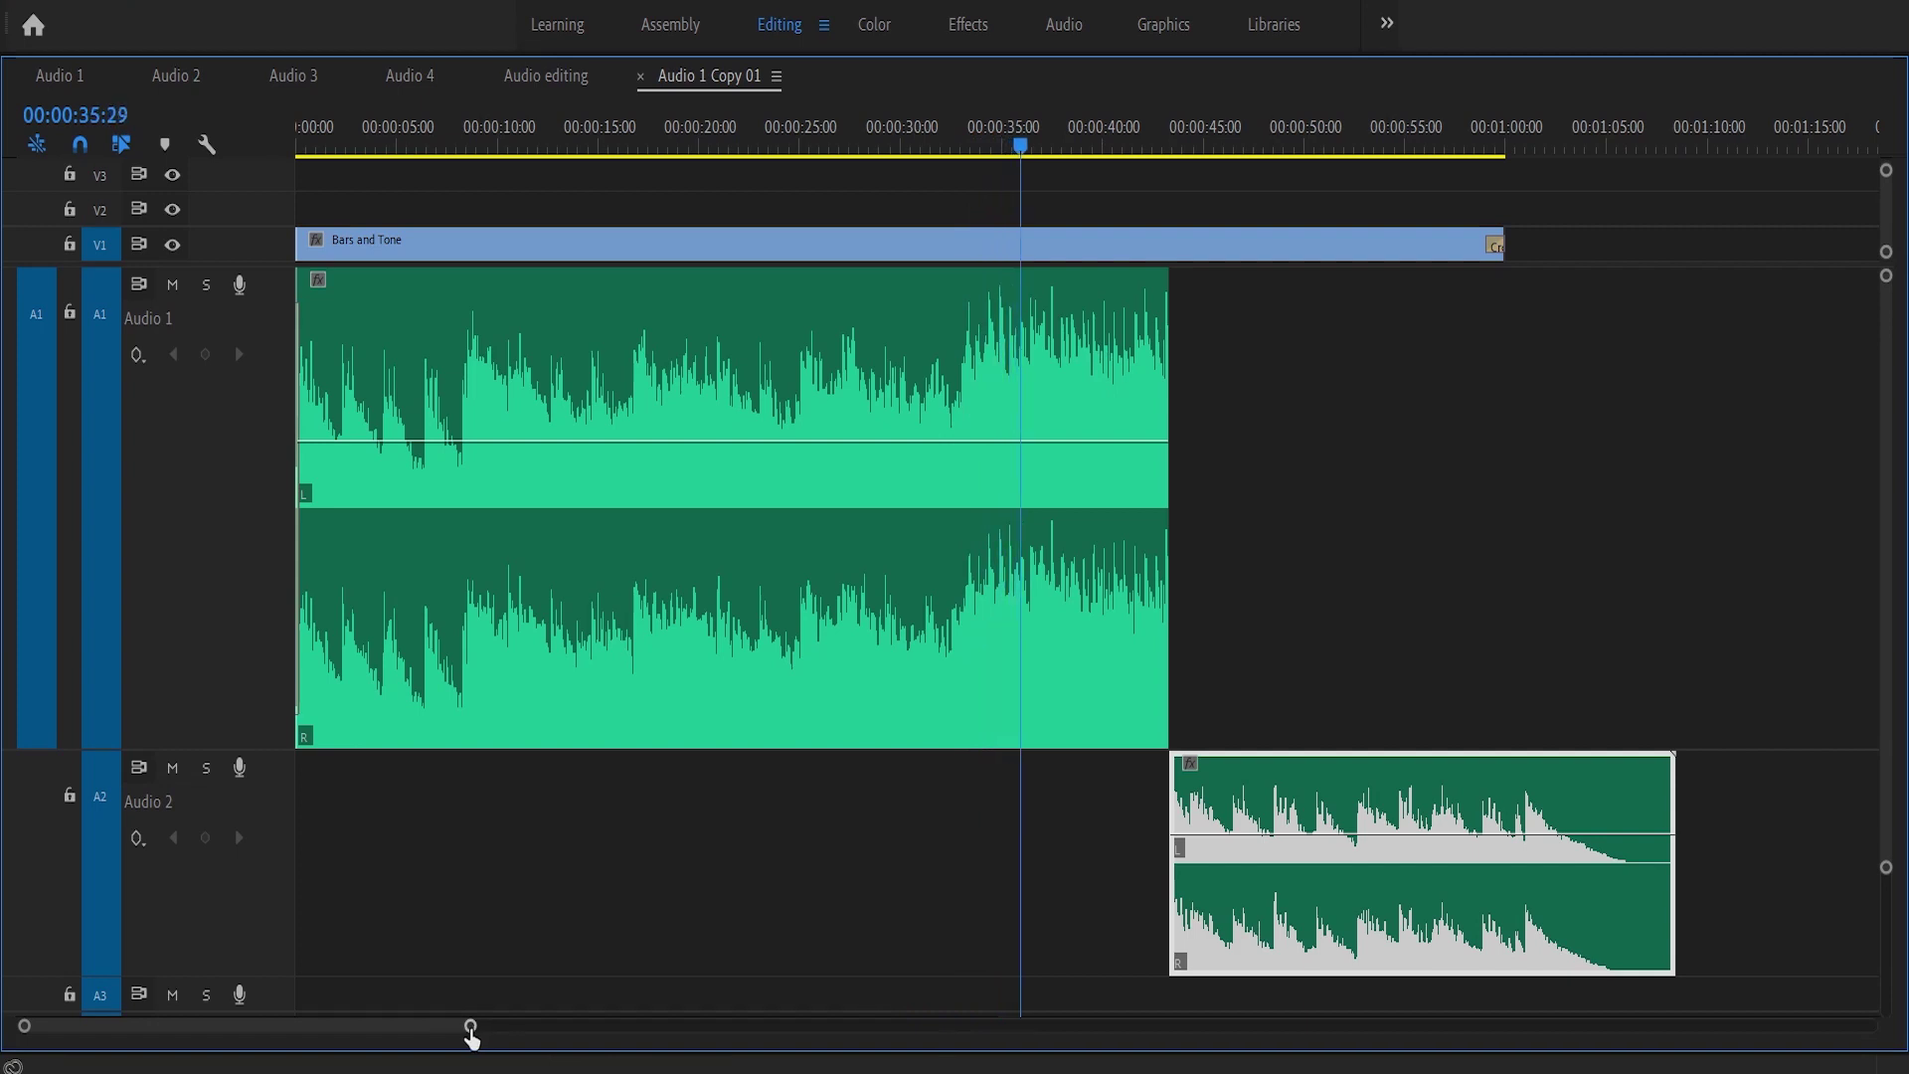
{"action": "left_click_drag", "start_coordinate": [470, 1026], "coordinate": [358, 1025]}
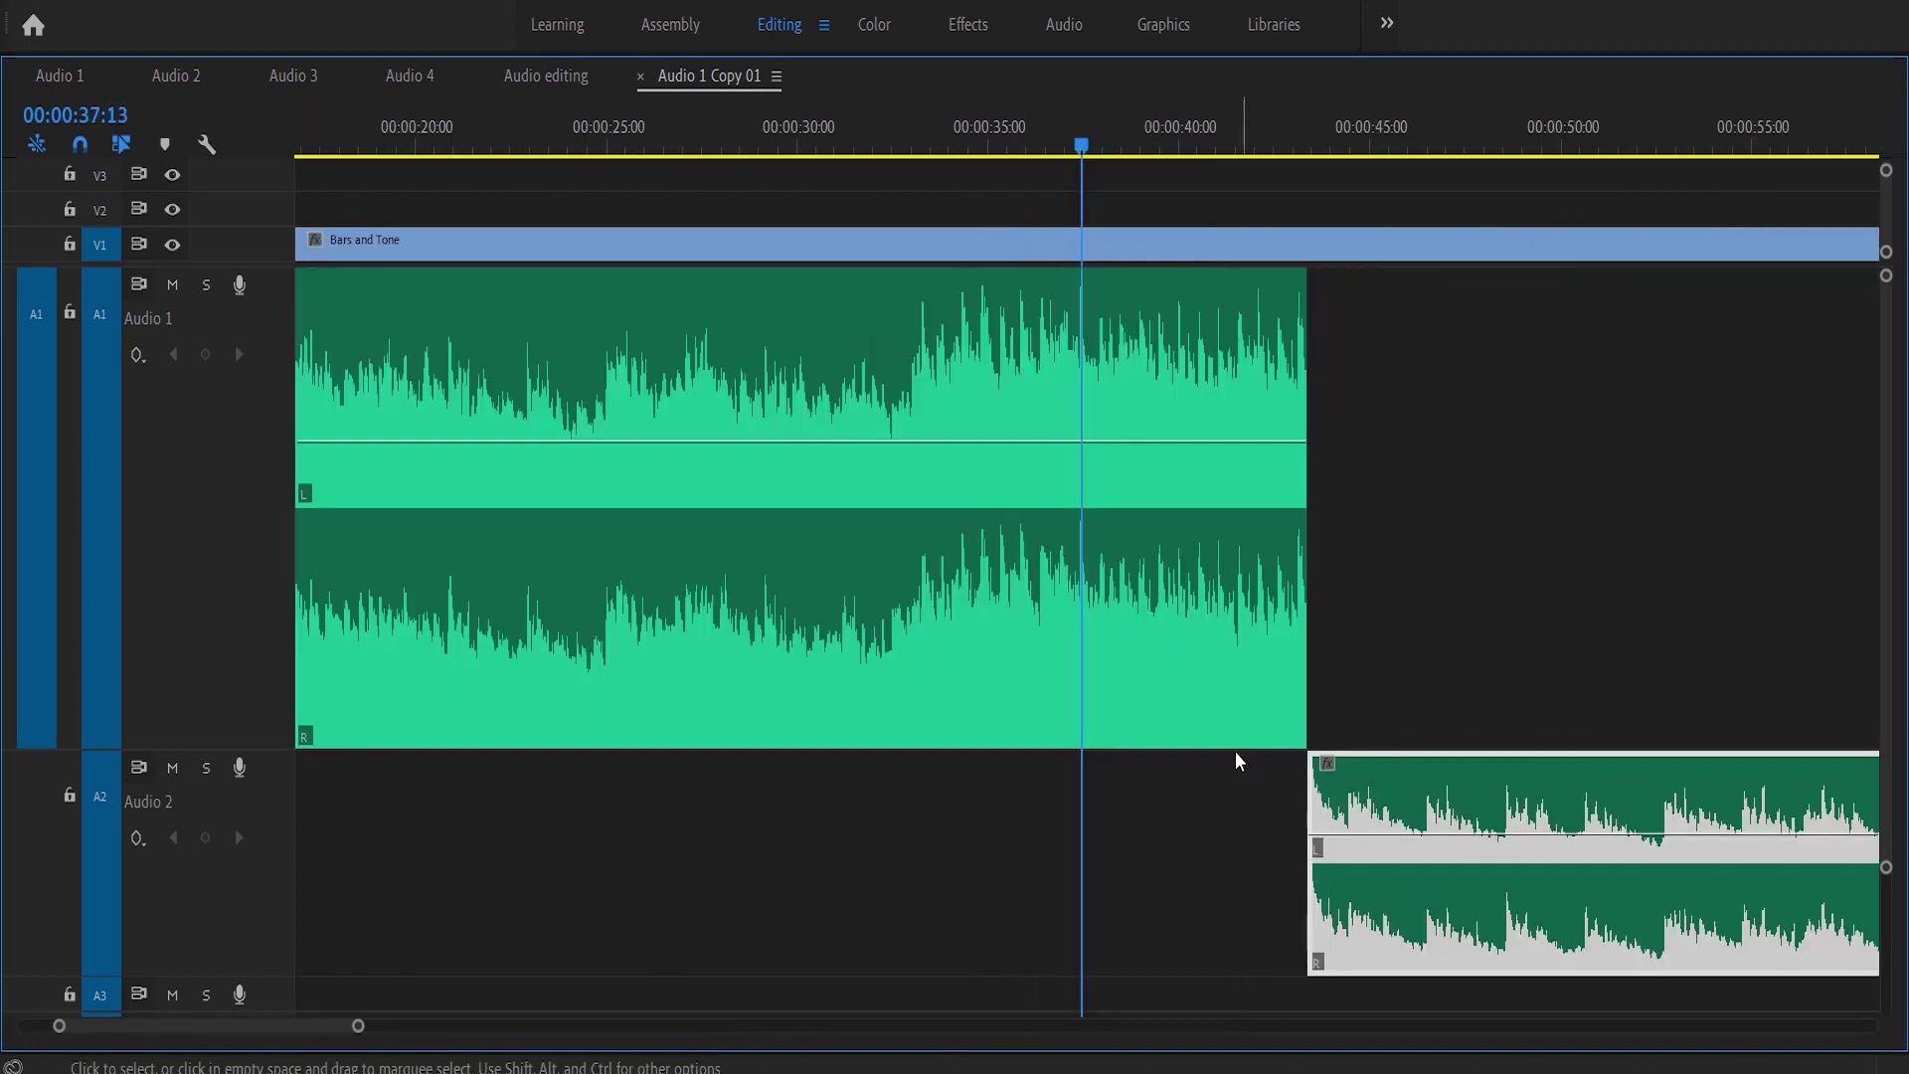
{"action": "left_click_drag", "start_coordinate": [1368, 772], "coordinate": [1161, 786]}
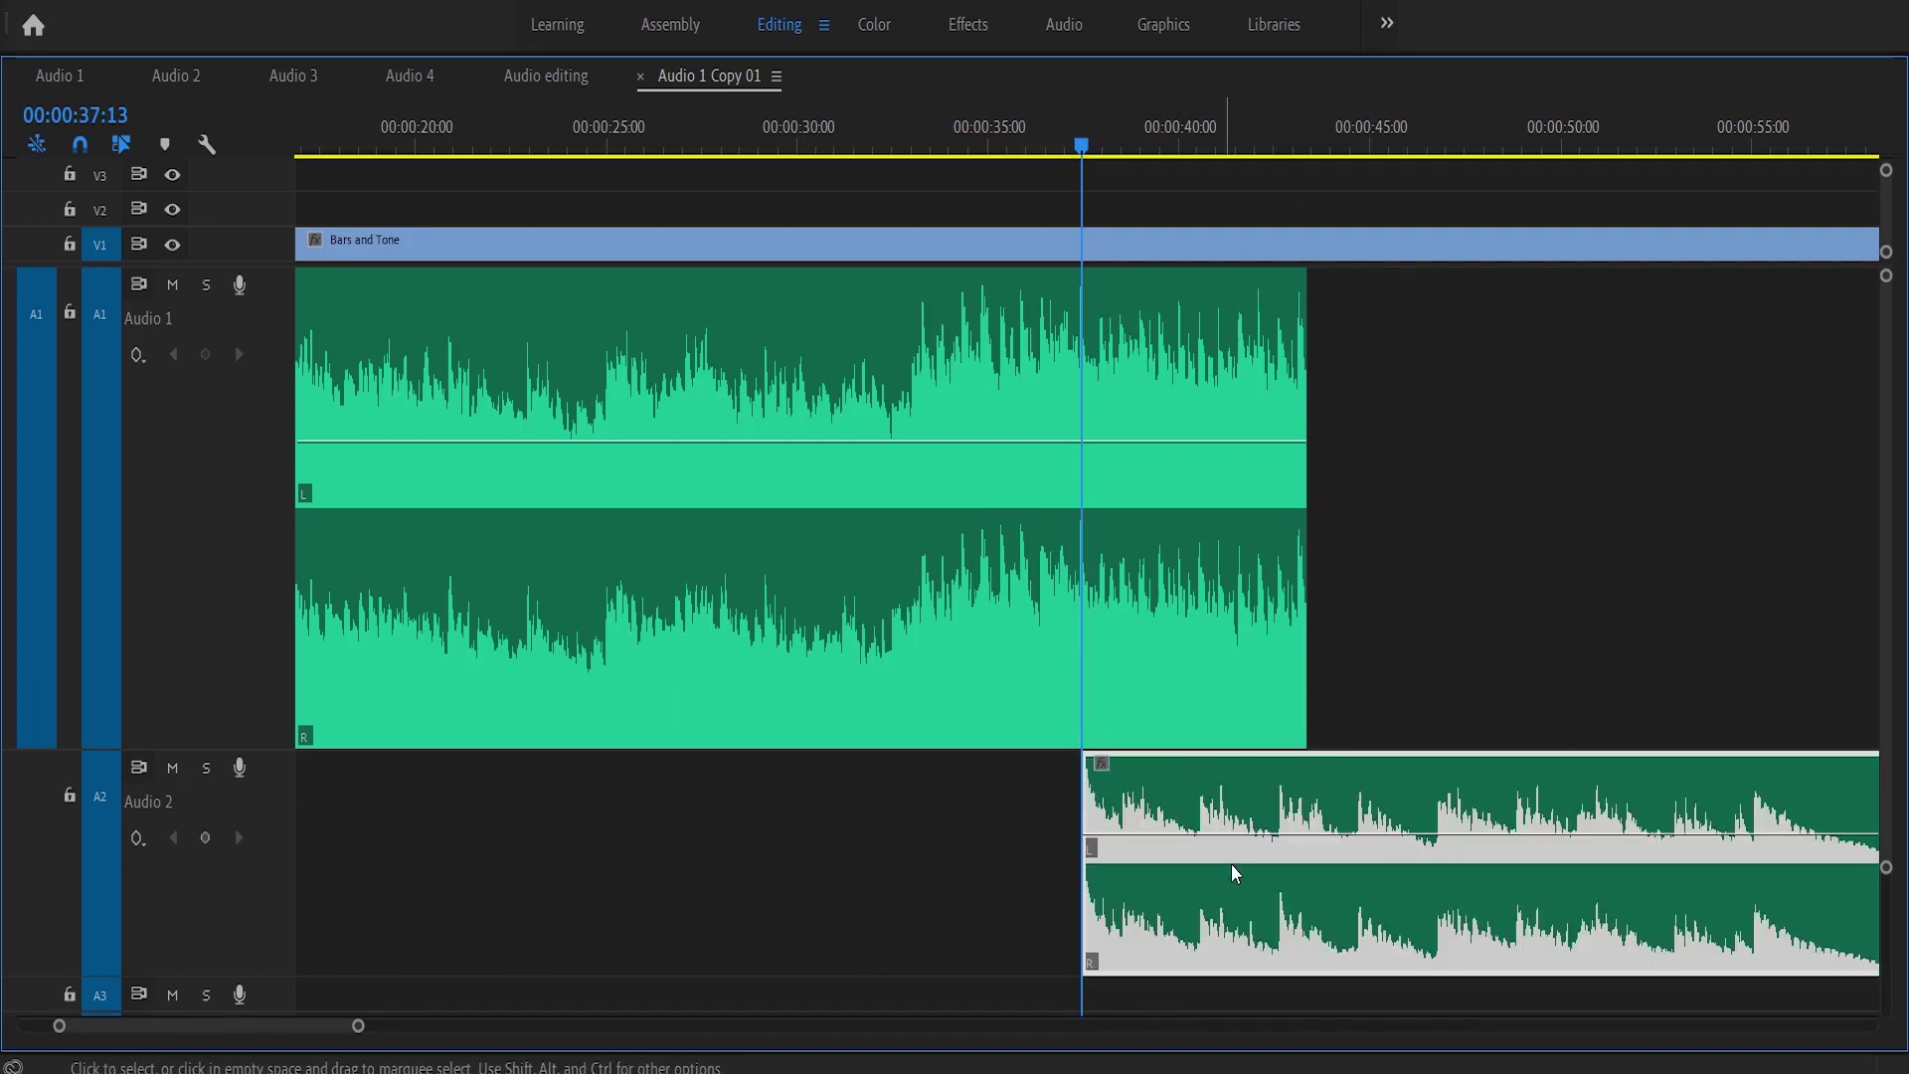
- Align the ending section's start with the beat at 00:00:37:12 and move it onto Audio 1, overwriting the music there
{"action": "left_click_drag", "start_coordinate": [382, 1029], "coordinate": [285, 1004]}
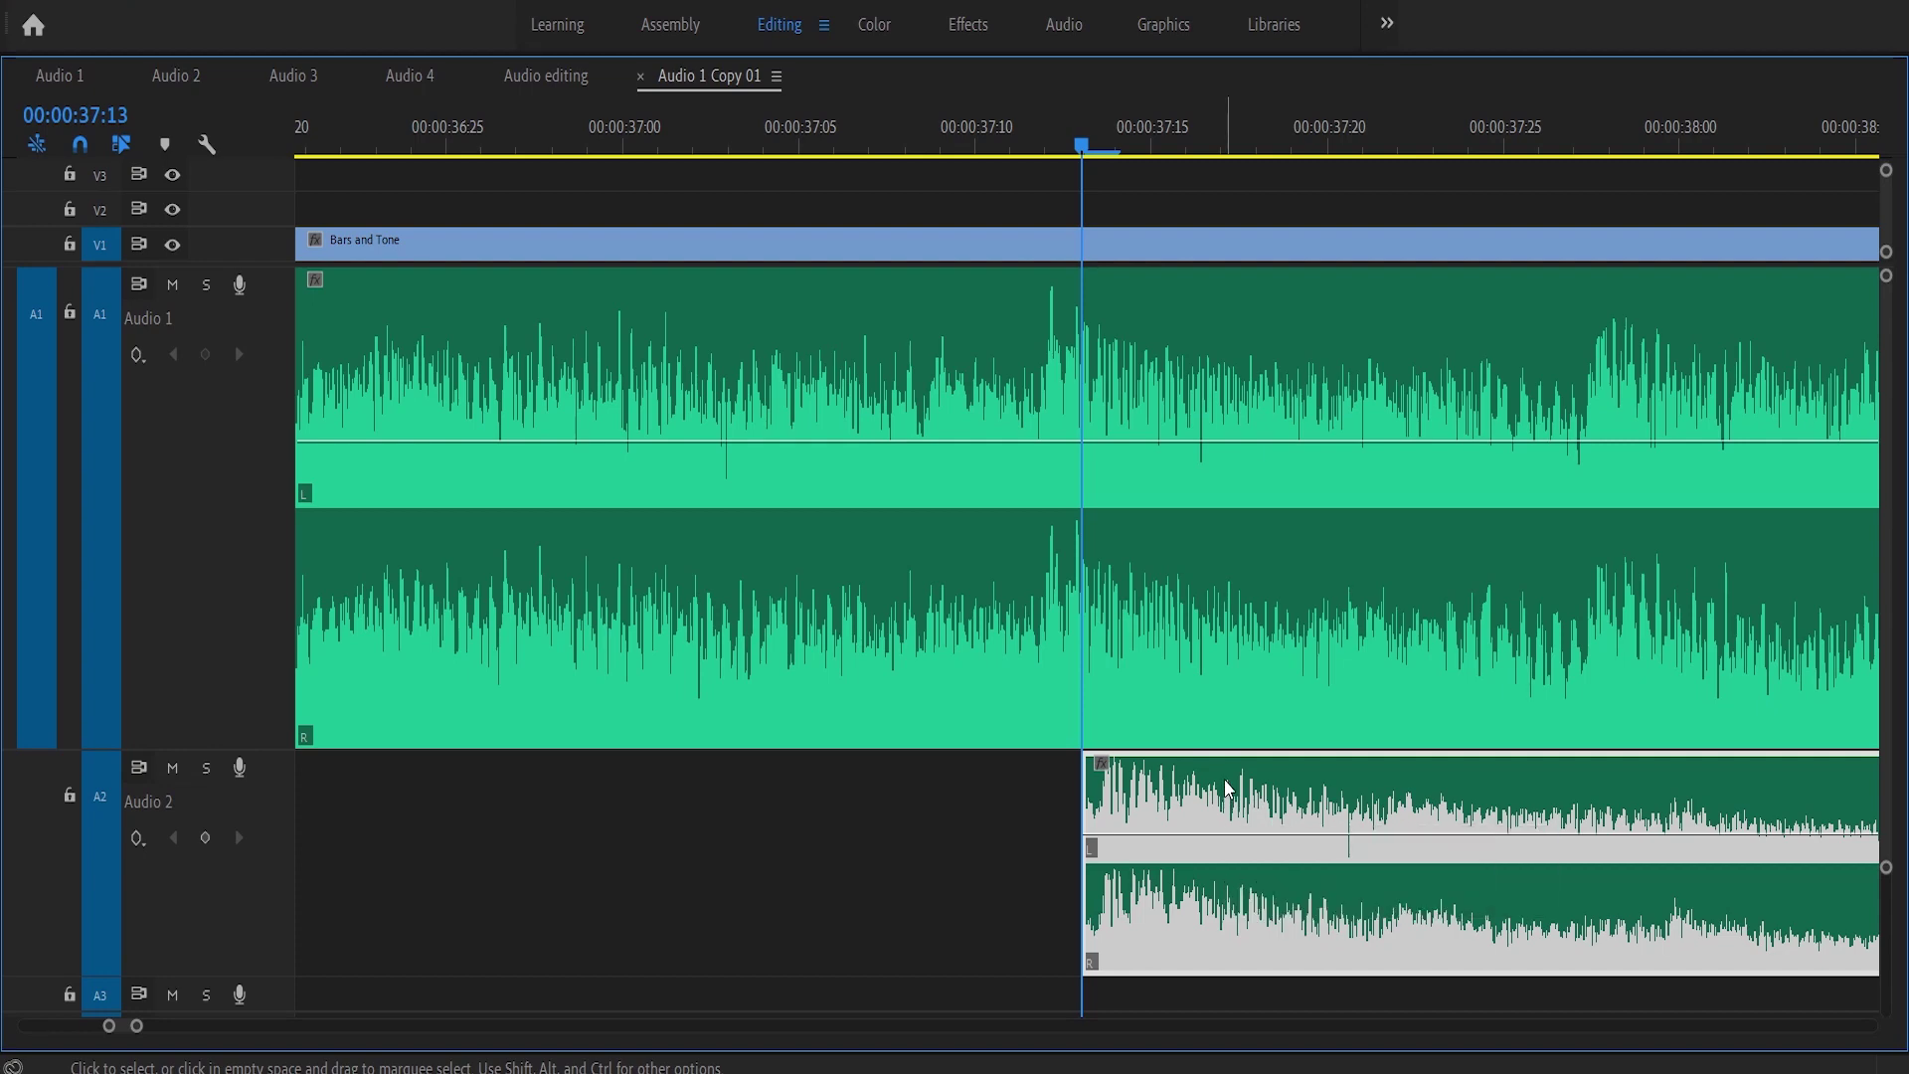
{"action": "left_click_drag", "start_coordinate": [1227, 789], "coordinate": [1205, 792]}
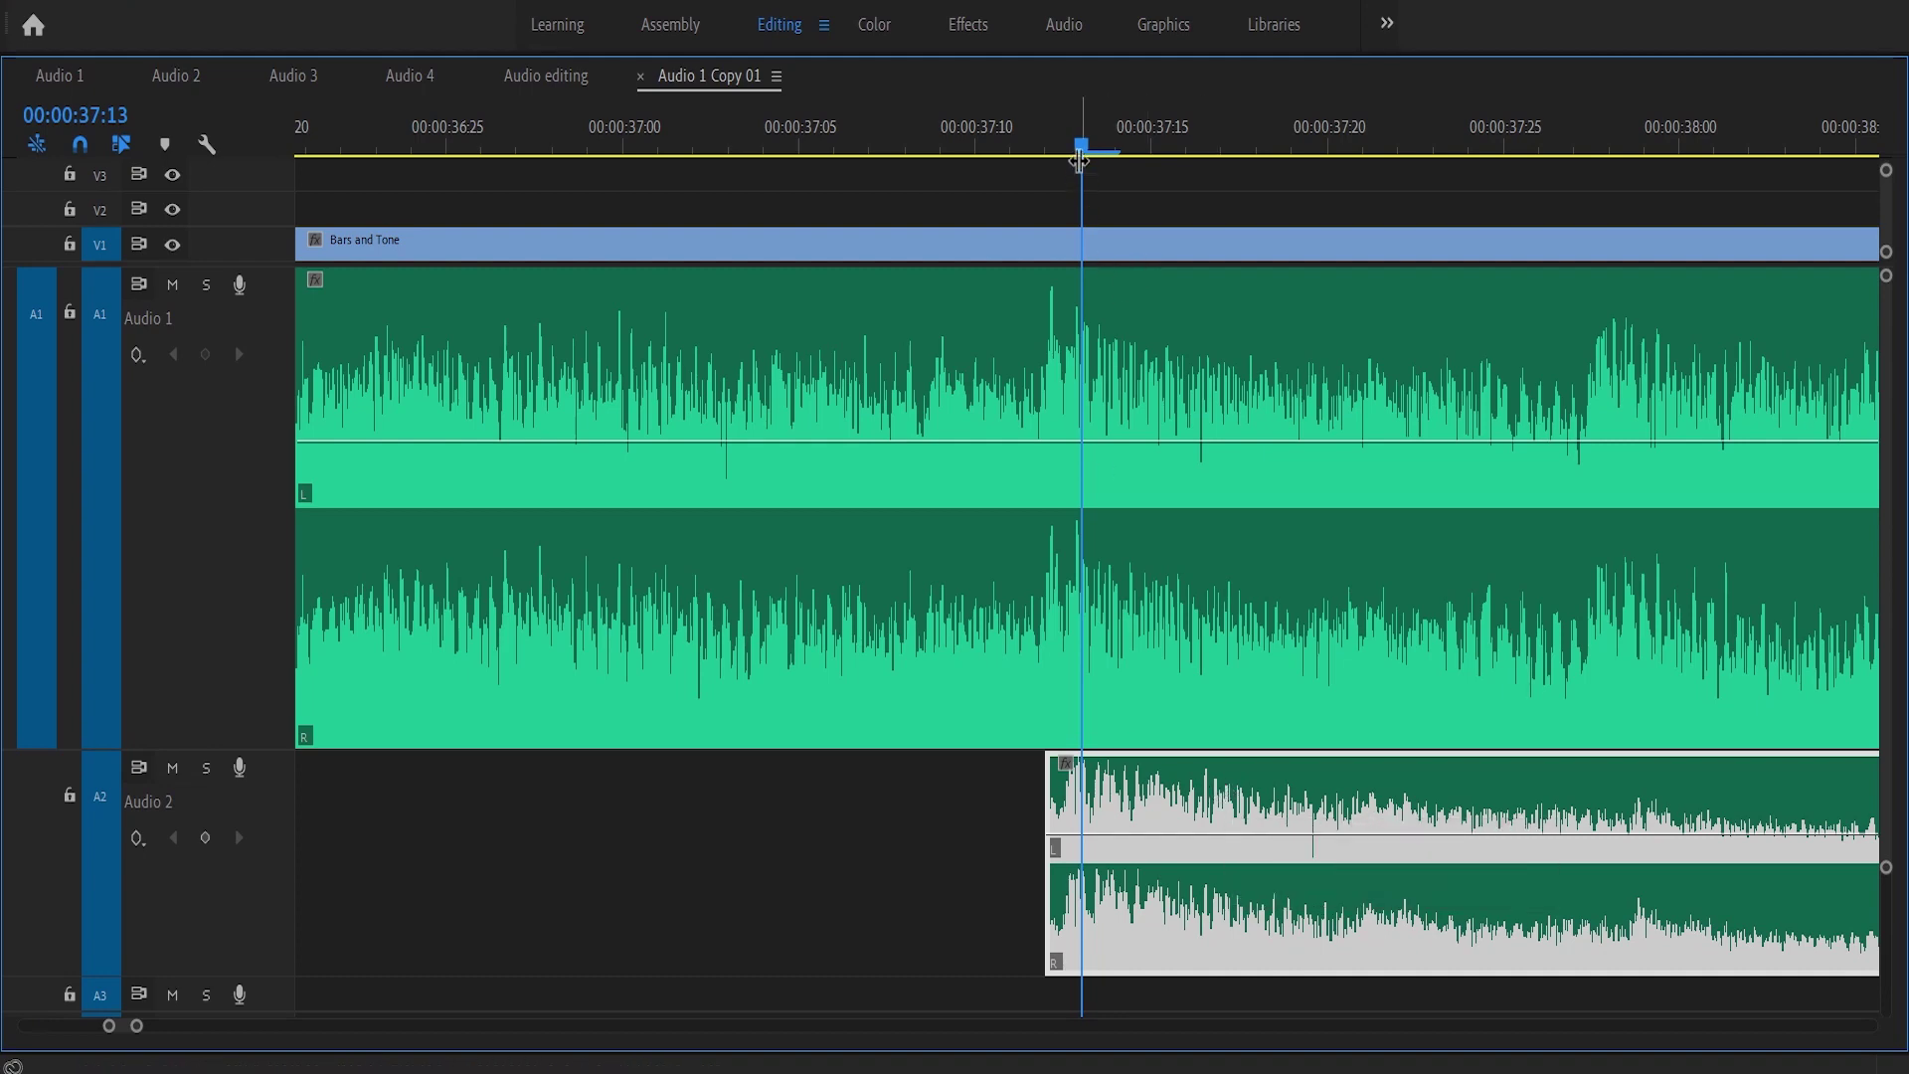
{"action": "left_click_drag", "start_coordinate": [1080, 152], "coordinate": [1054, 163]}
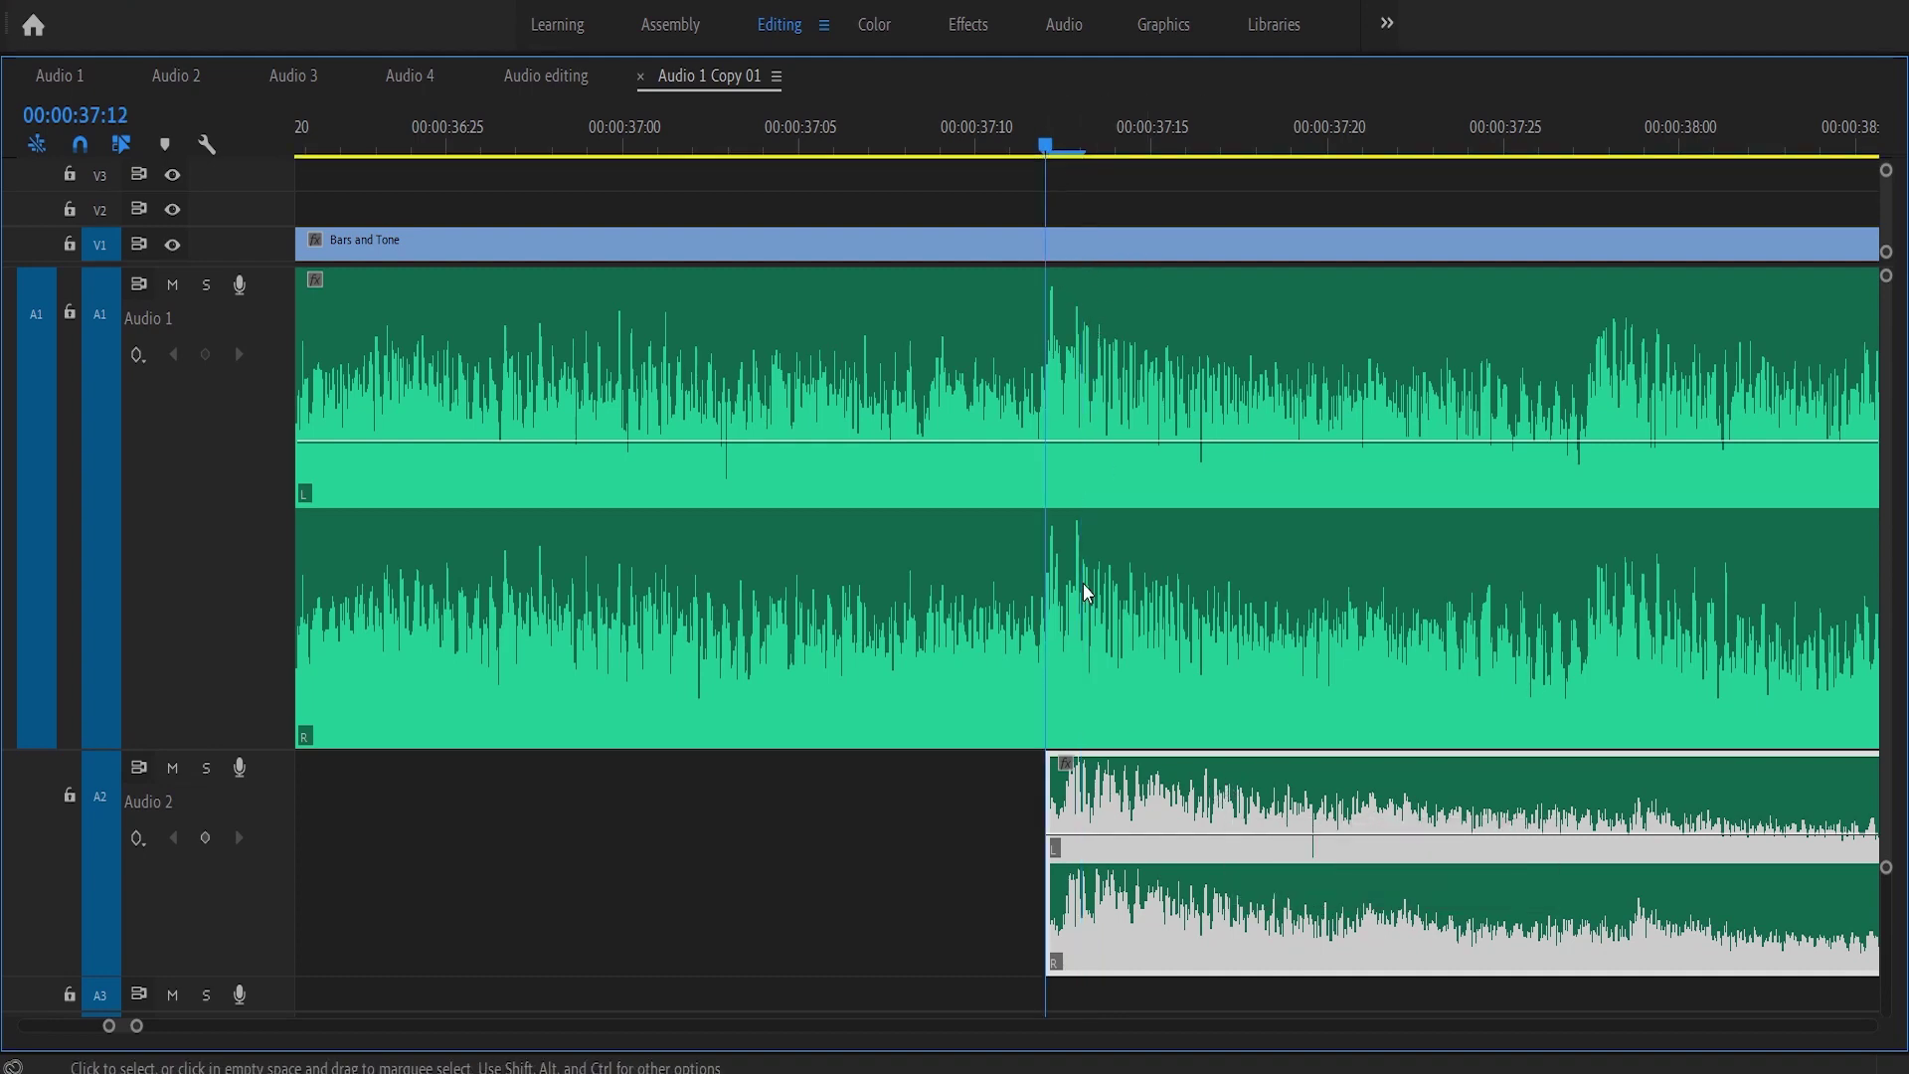
{"action": "left_click_drag", "start_coordinate": [1140, 787], "coordinate": [1130, 660]}
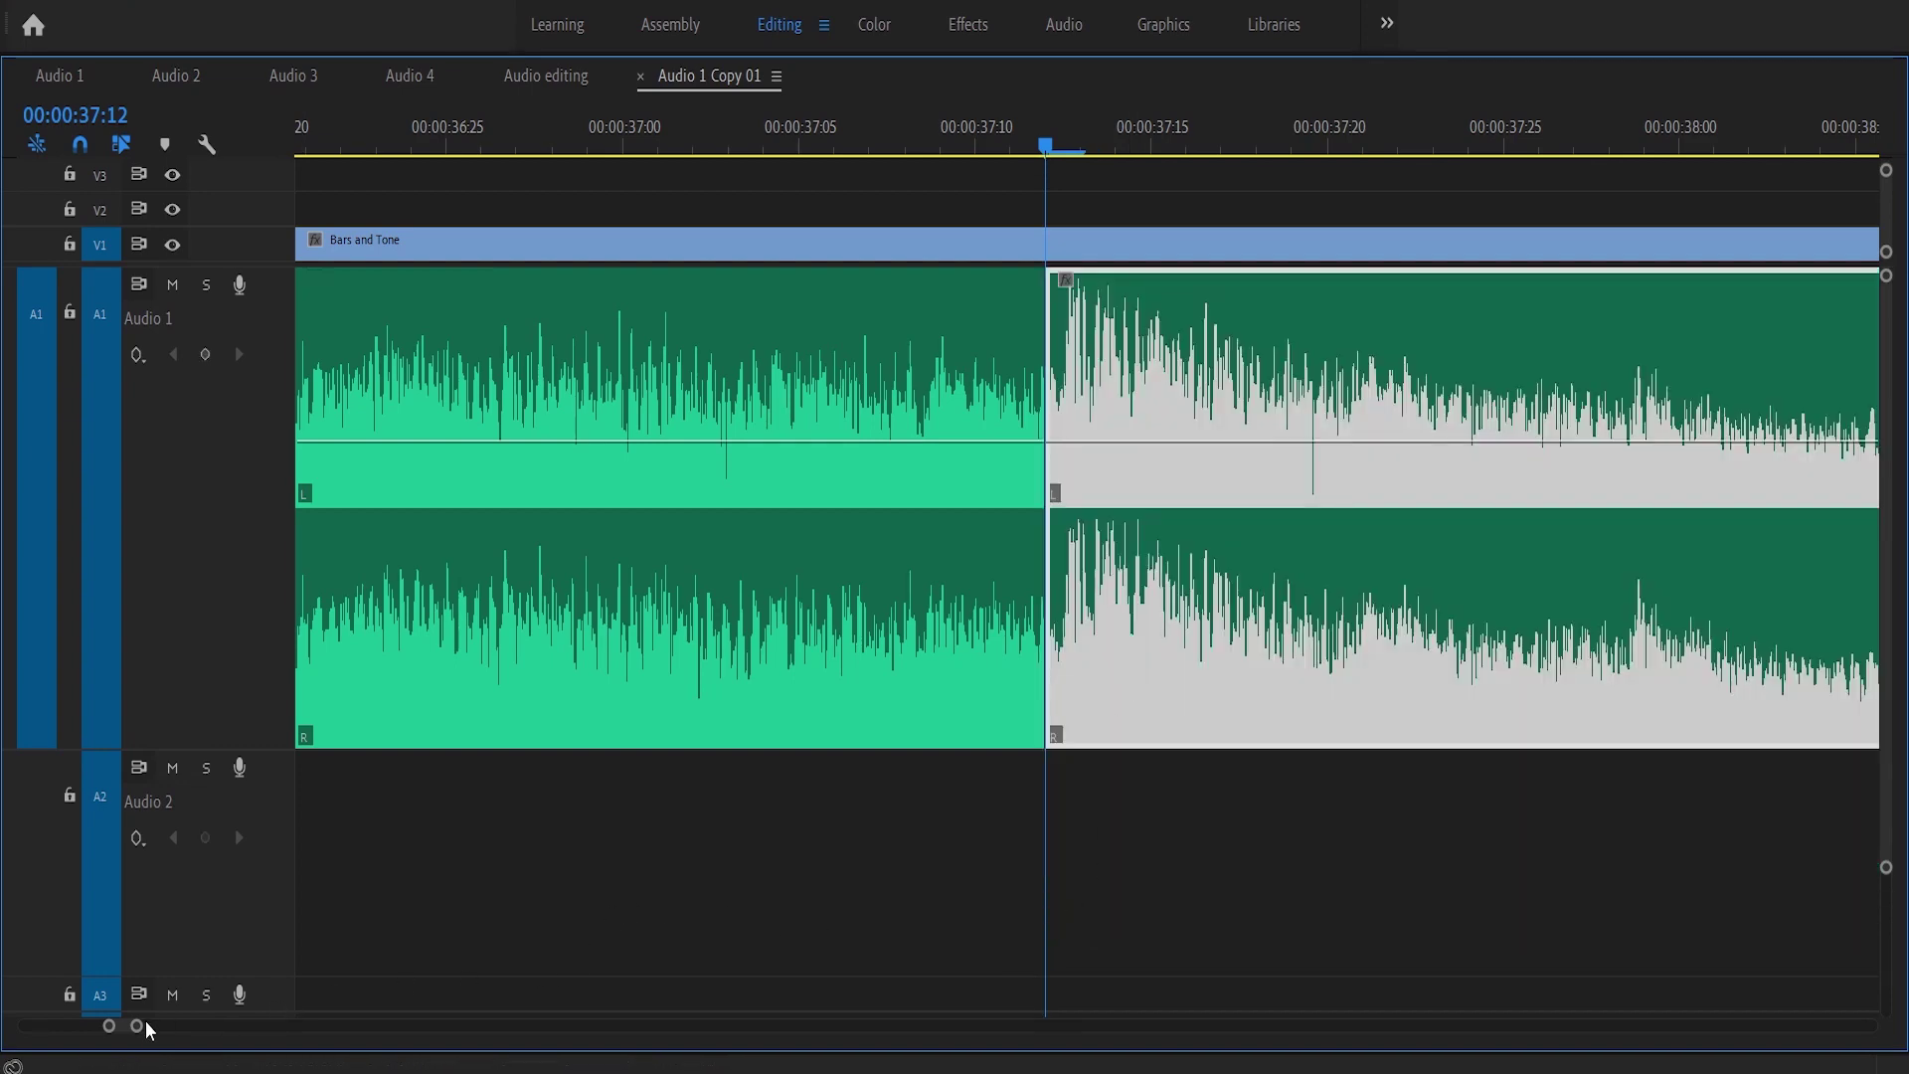
- Play the music from 00:00:32:18 across the join between the two Audio 1 clips
{"action": "left_click_drag", "start_coordinate": [139, 1031], "coordinate": [305, 1034]}
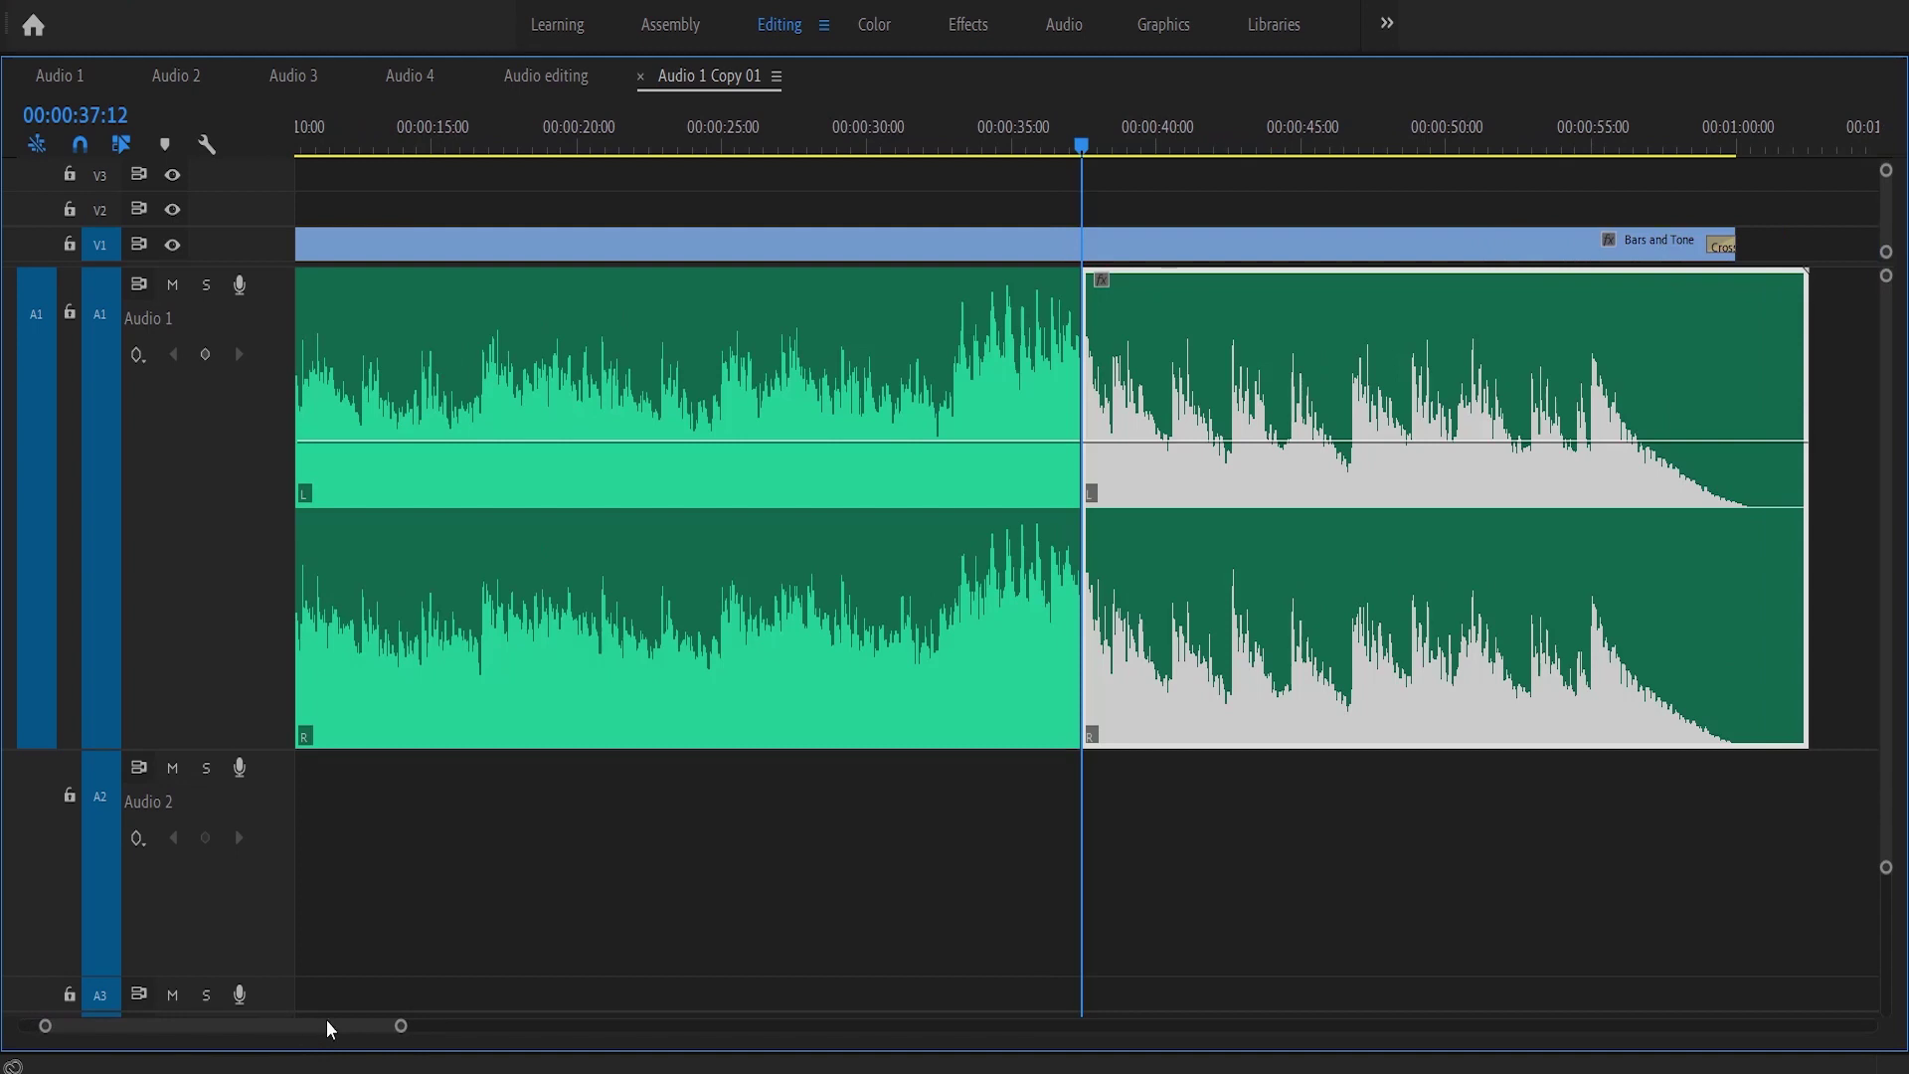
{"action": "left_click", "coordinate": [945, 136]}
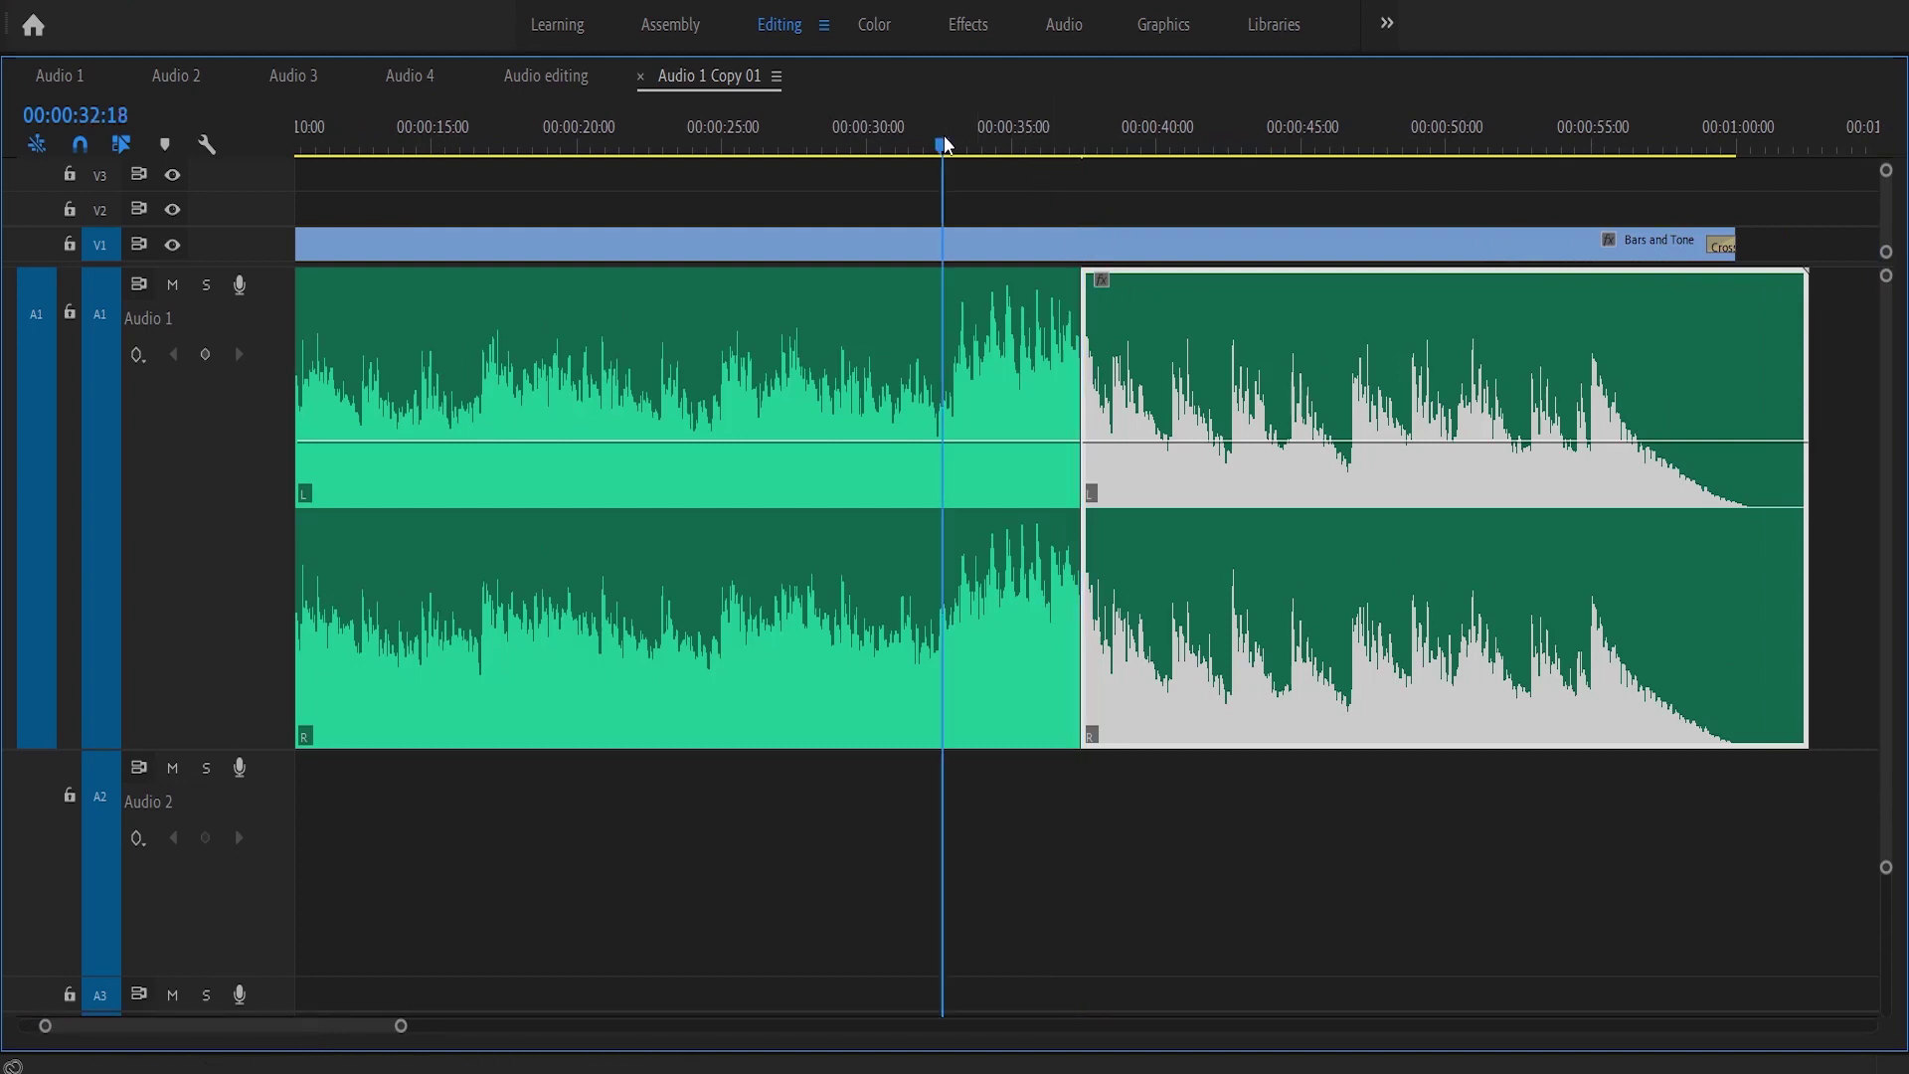
{"action": "key", "text": "space"}
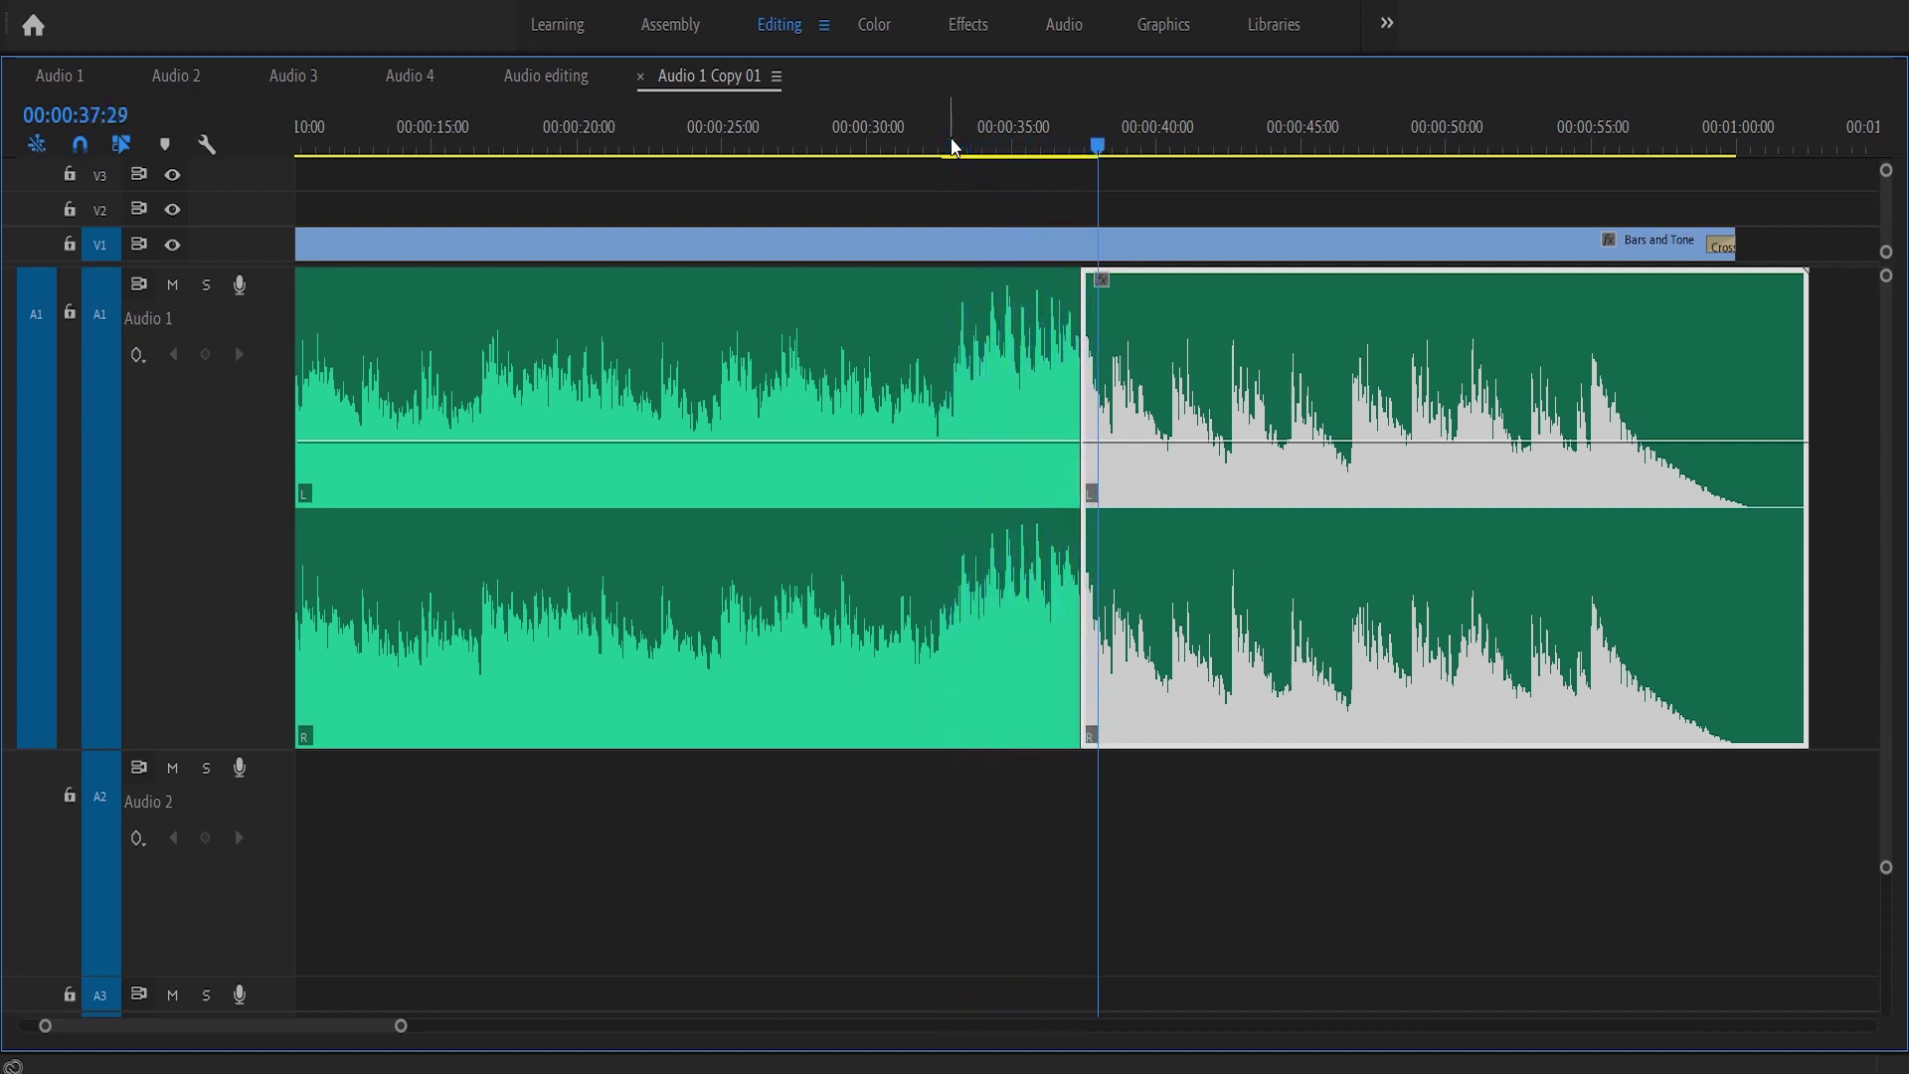
{"action": "left_click", "coordinate": [1077, 148]}
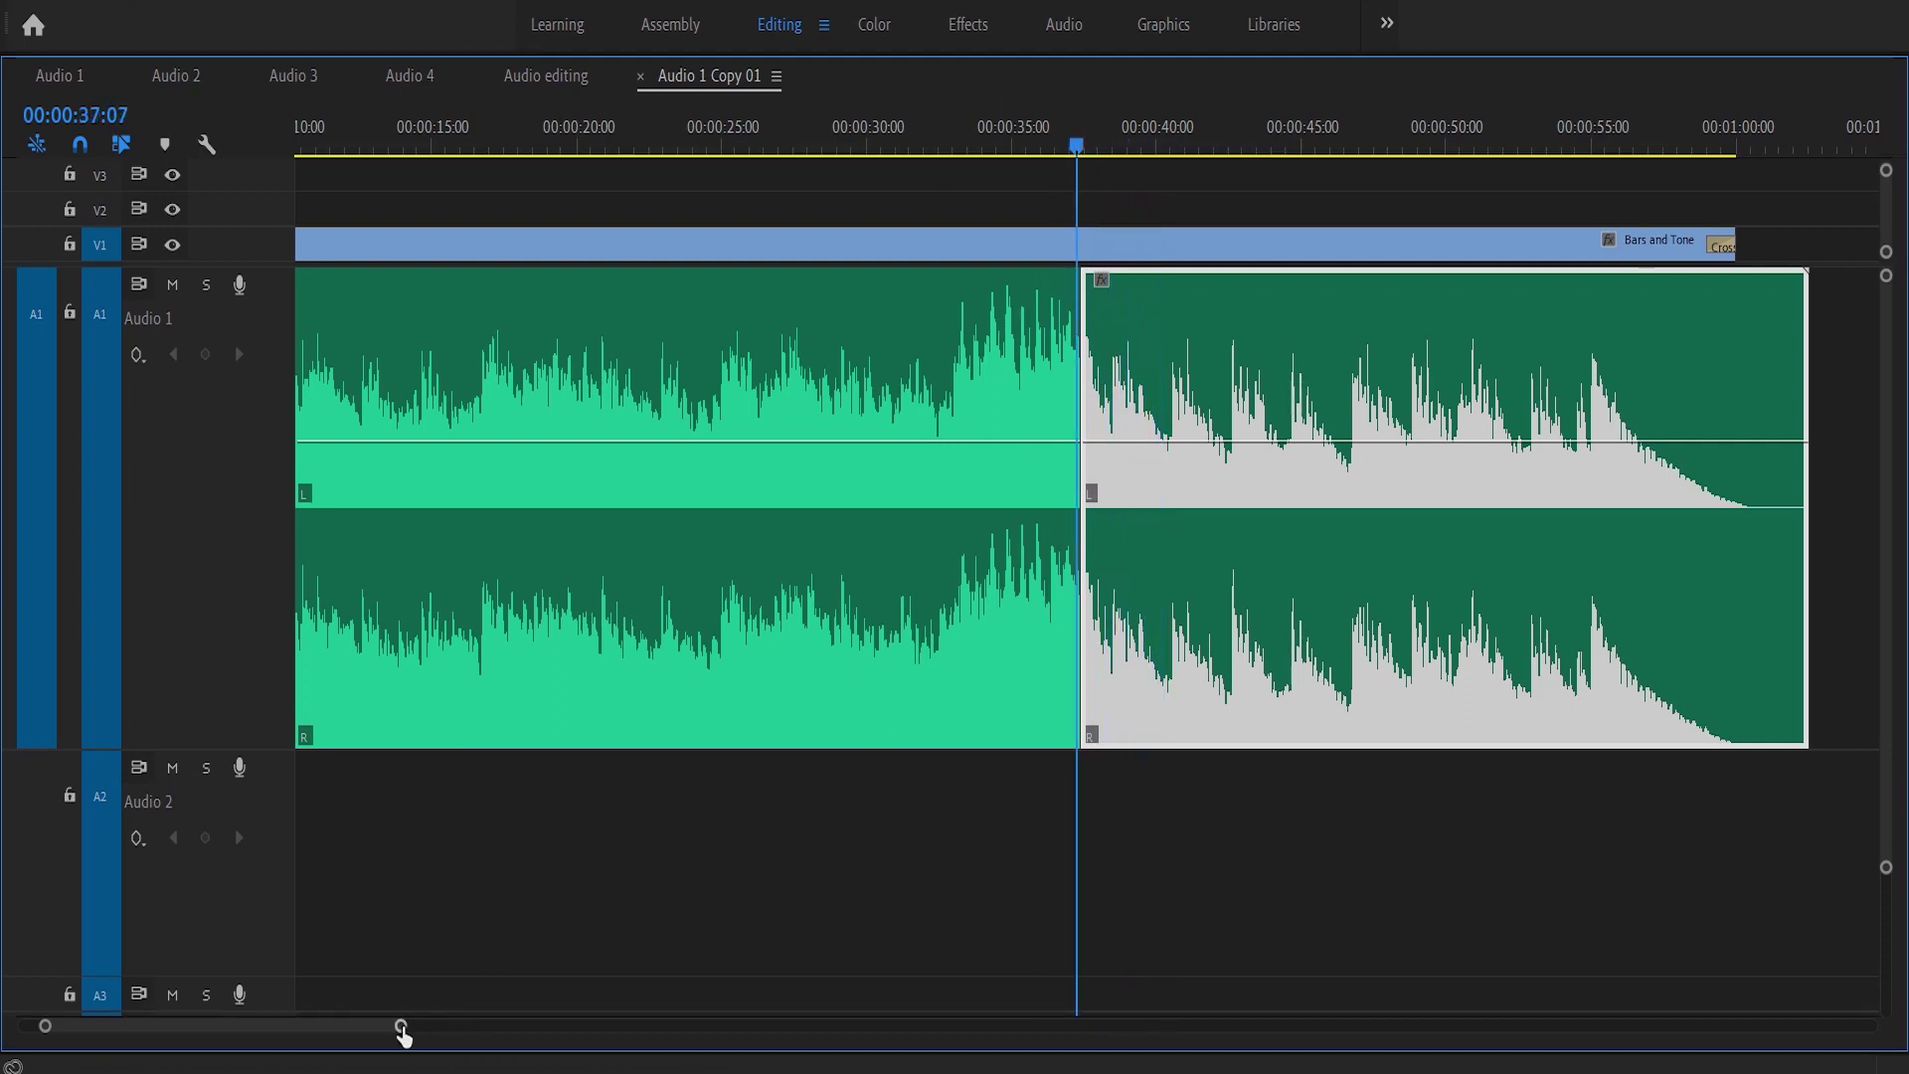
- Apply the default Constant Power crossfade at the join between the two Audio 1 clips and shorten it to start at the cut
{"action": "left_click_drag", "start_coordinate": [400, 1025], "coordinate": [181, 1025]}
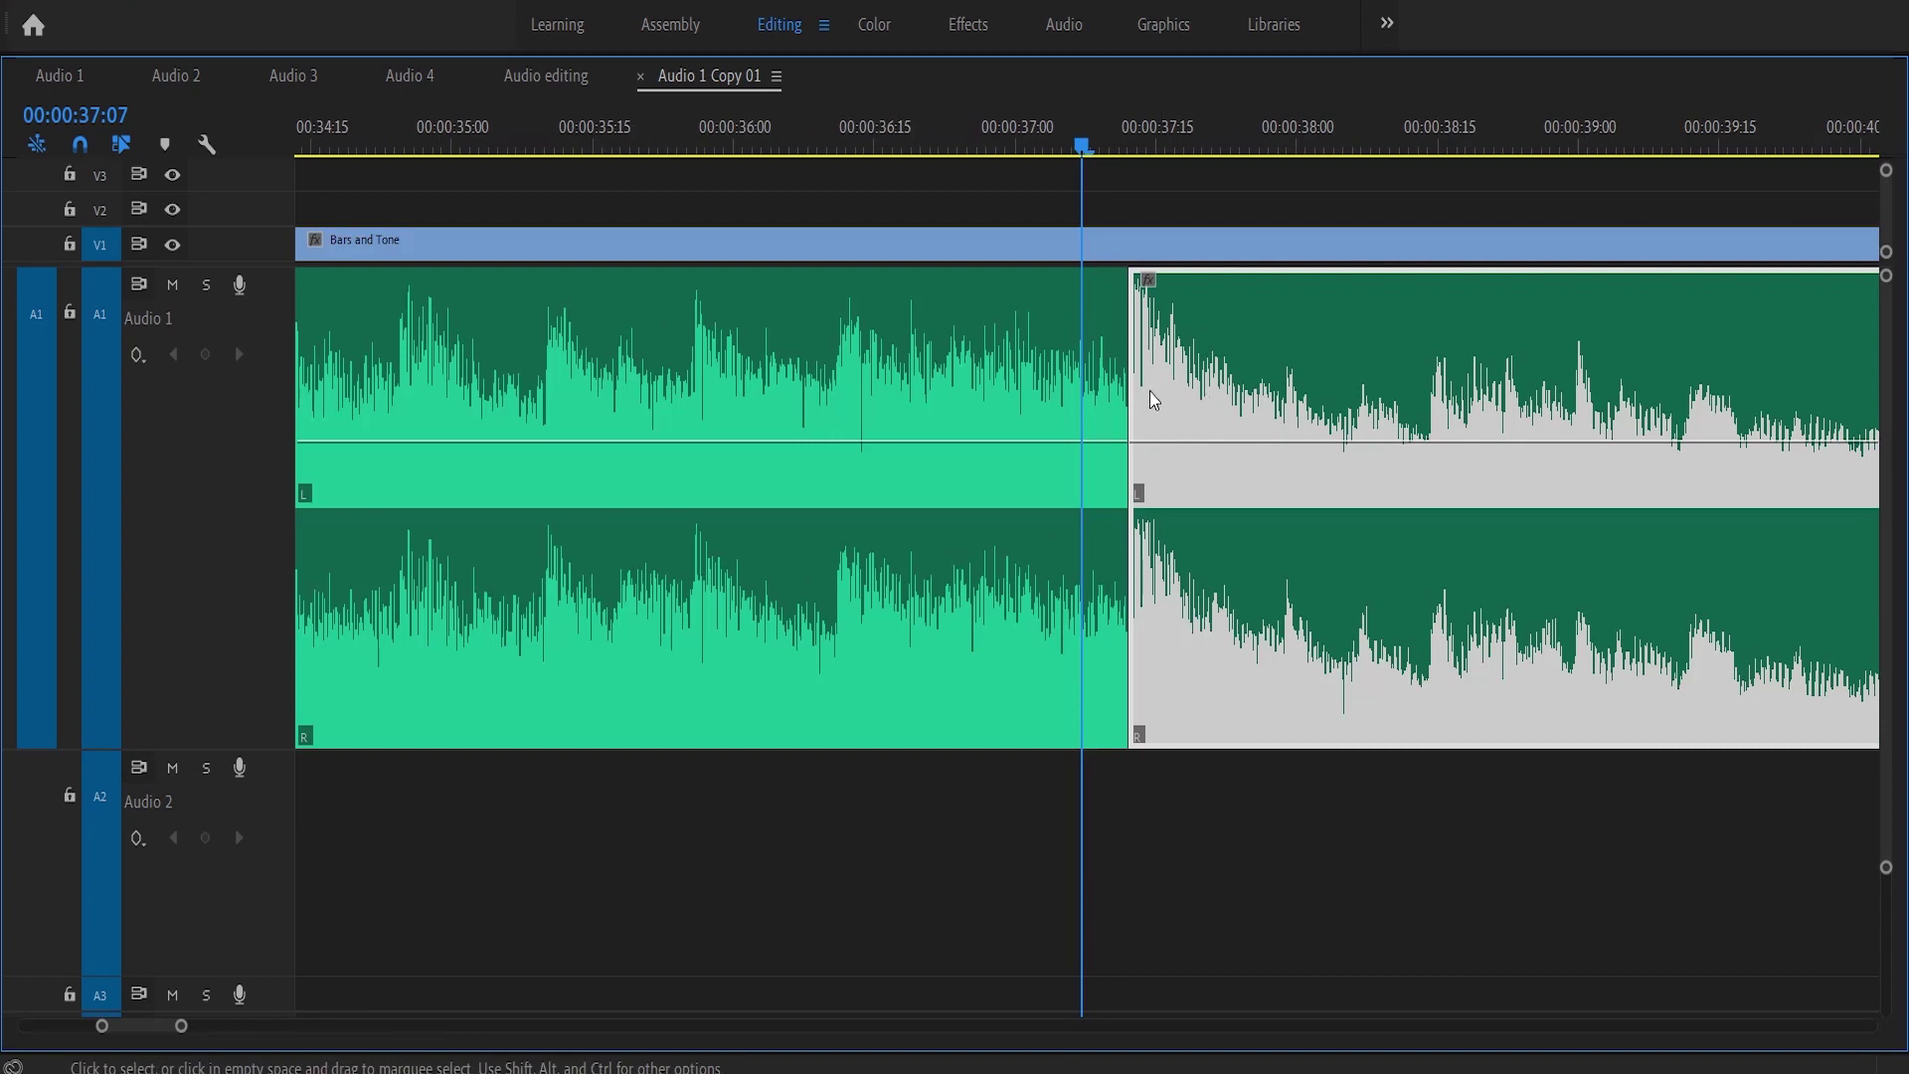
{"action": "right_click", "coordinate": [1135, 388]}
{"action": "left_click", "coordinate": [1232, 545]}
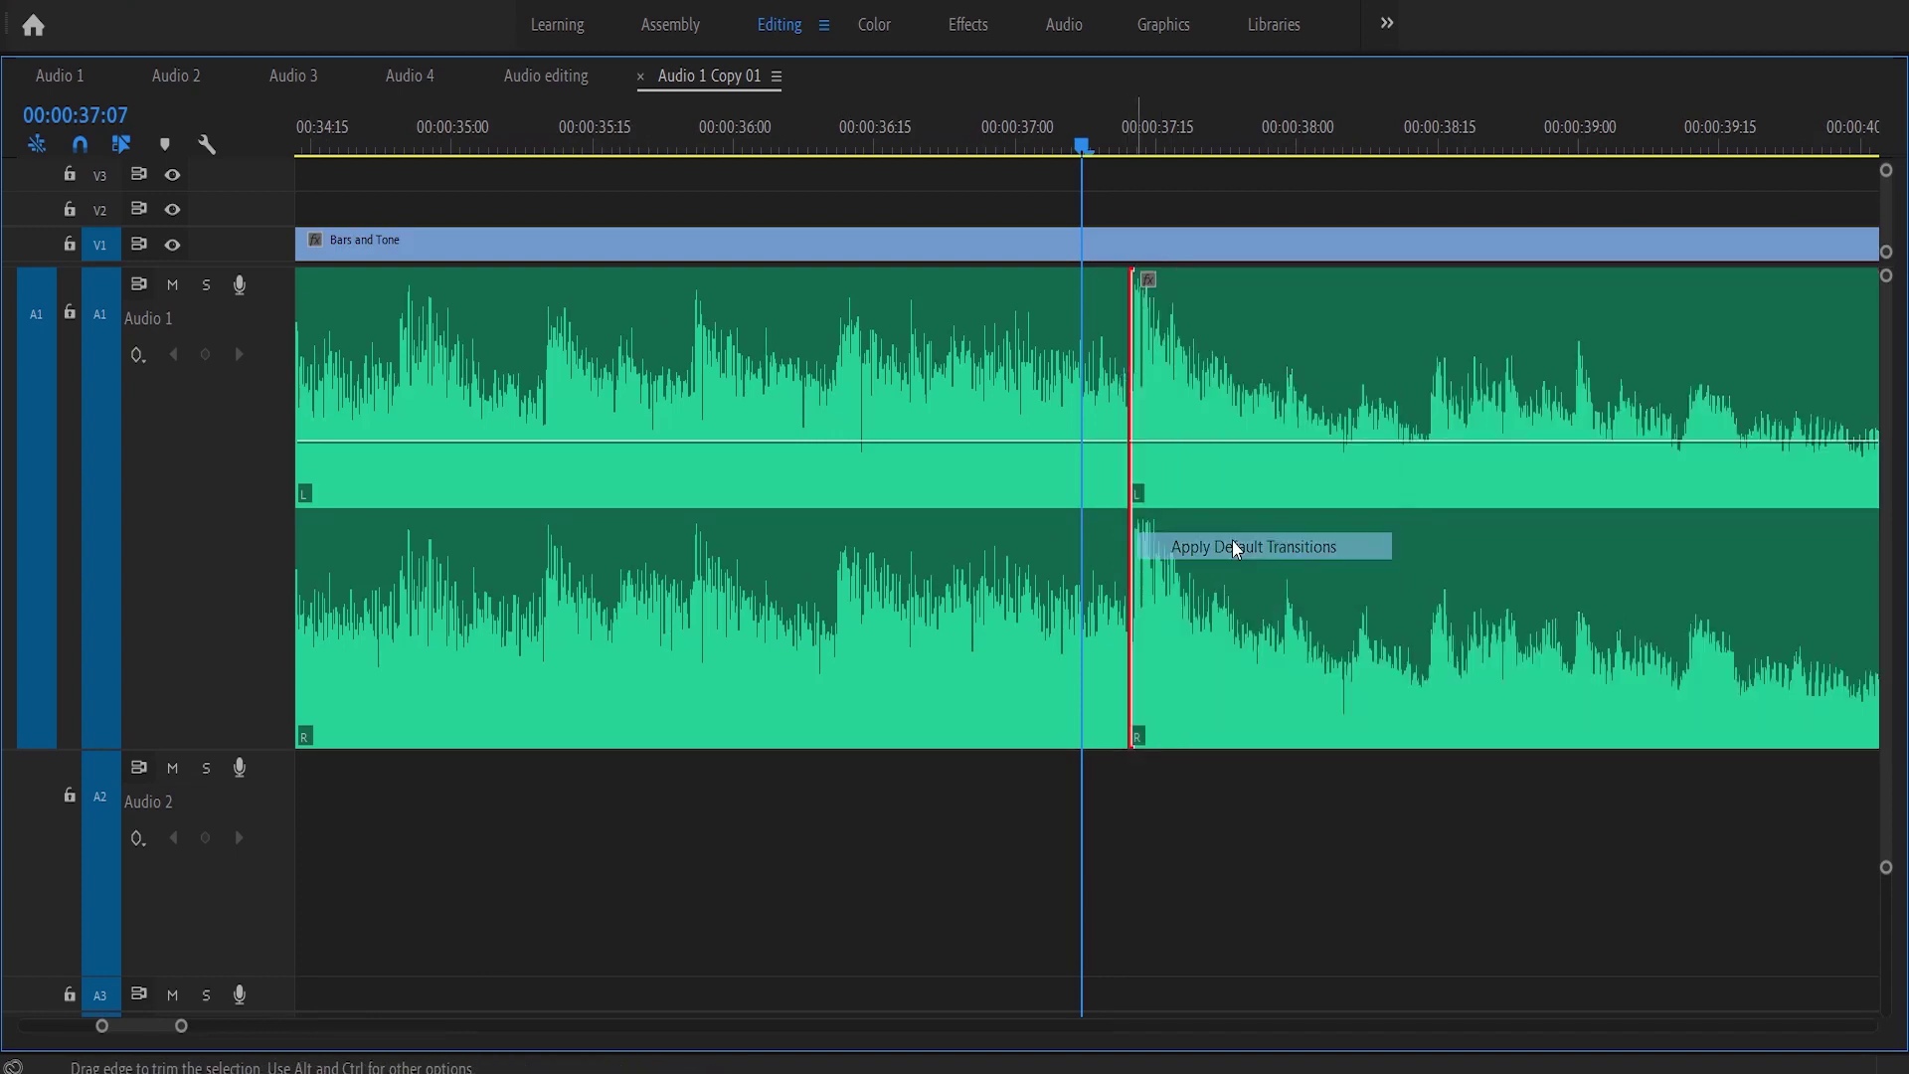
{"action": "left_click_drag", "start_coordinate": [1001, 382], "coordinate": [1181, 360]}
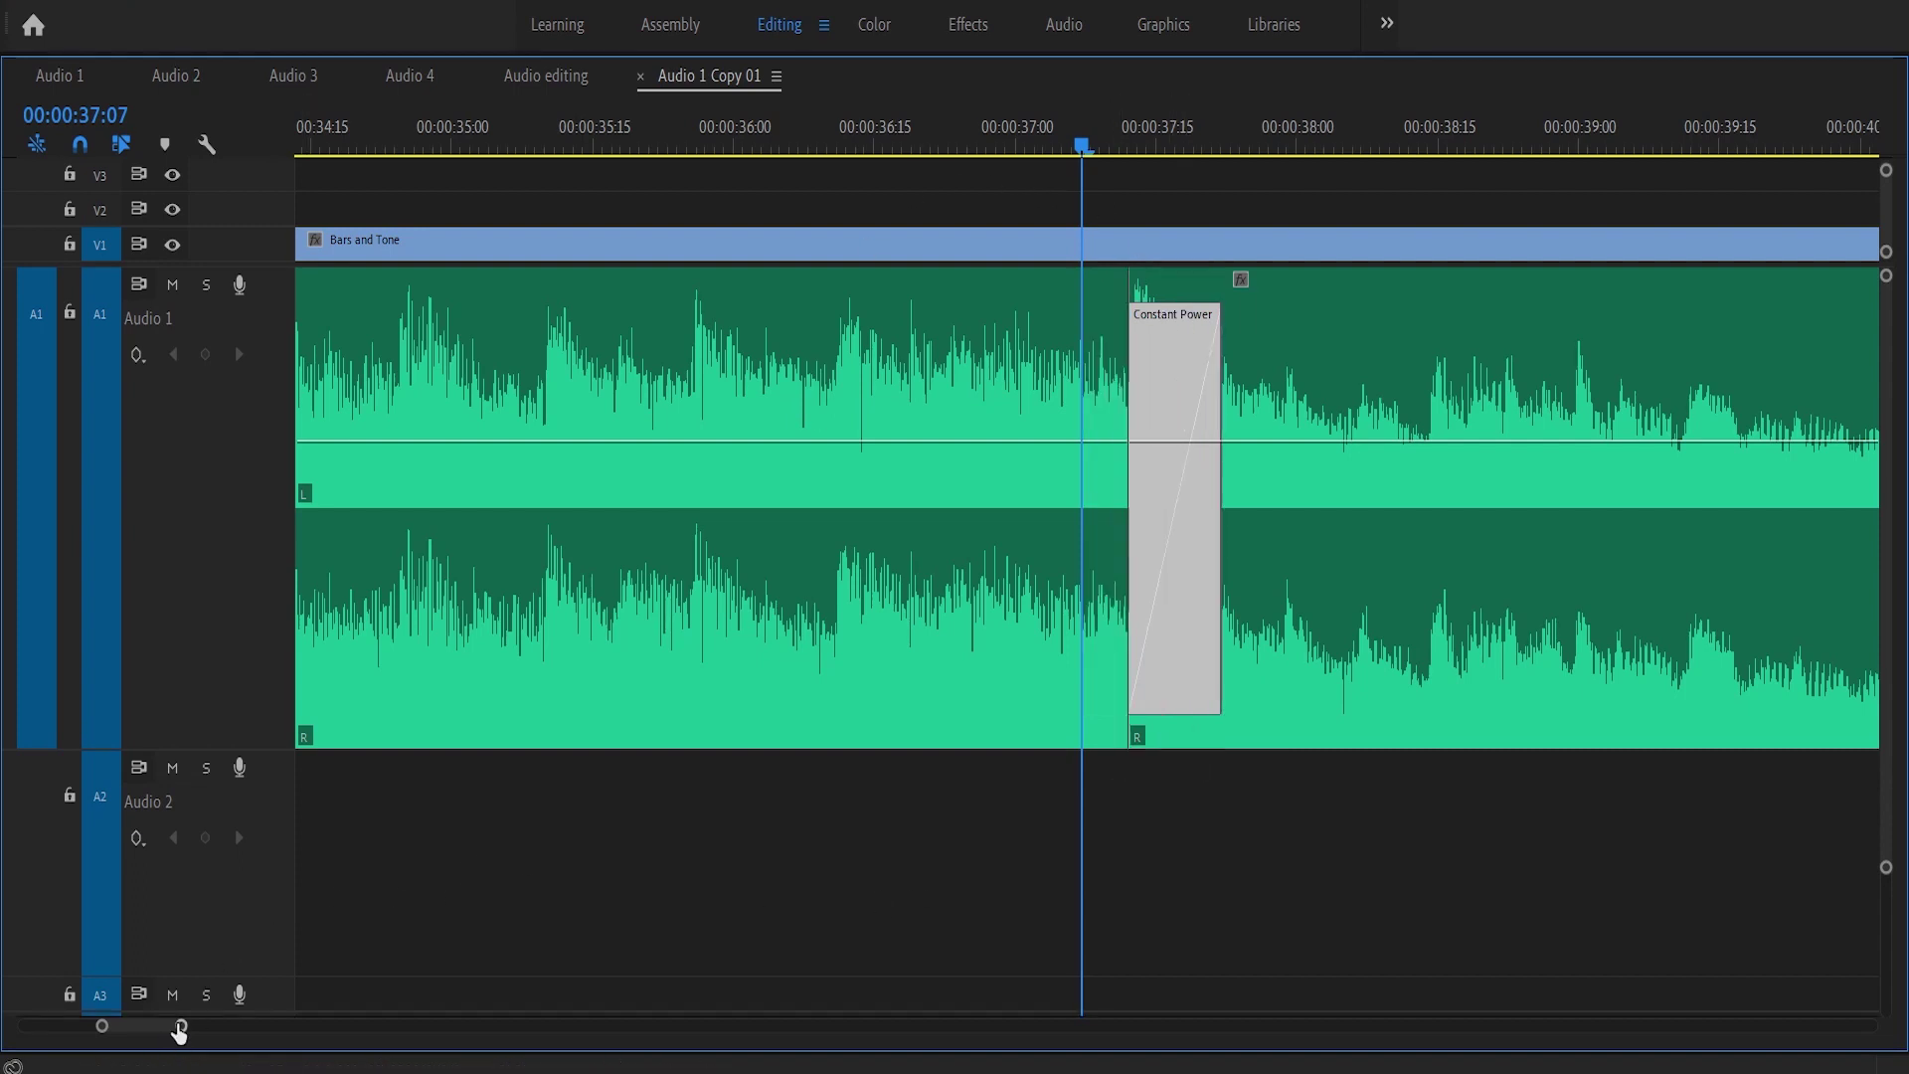
- Play the music from 00:00:35:12 to check the crossfade between the two Audio 1 clips
{"action": "left_click_drag", "start_coordinate": [179, 1031], "coordinate": [341, 1010]}
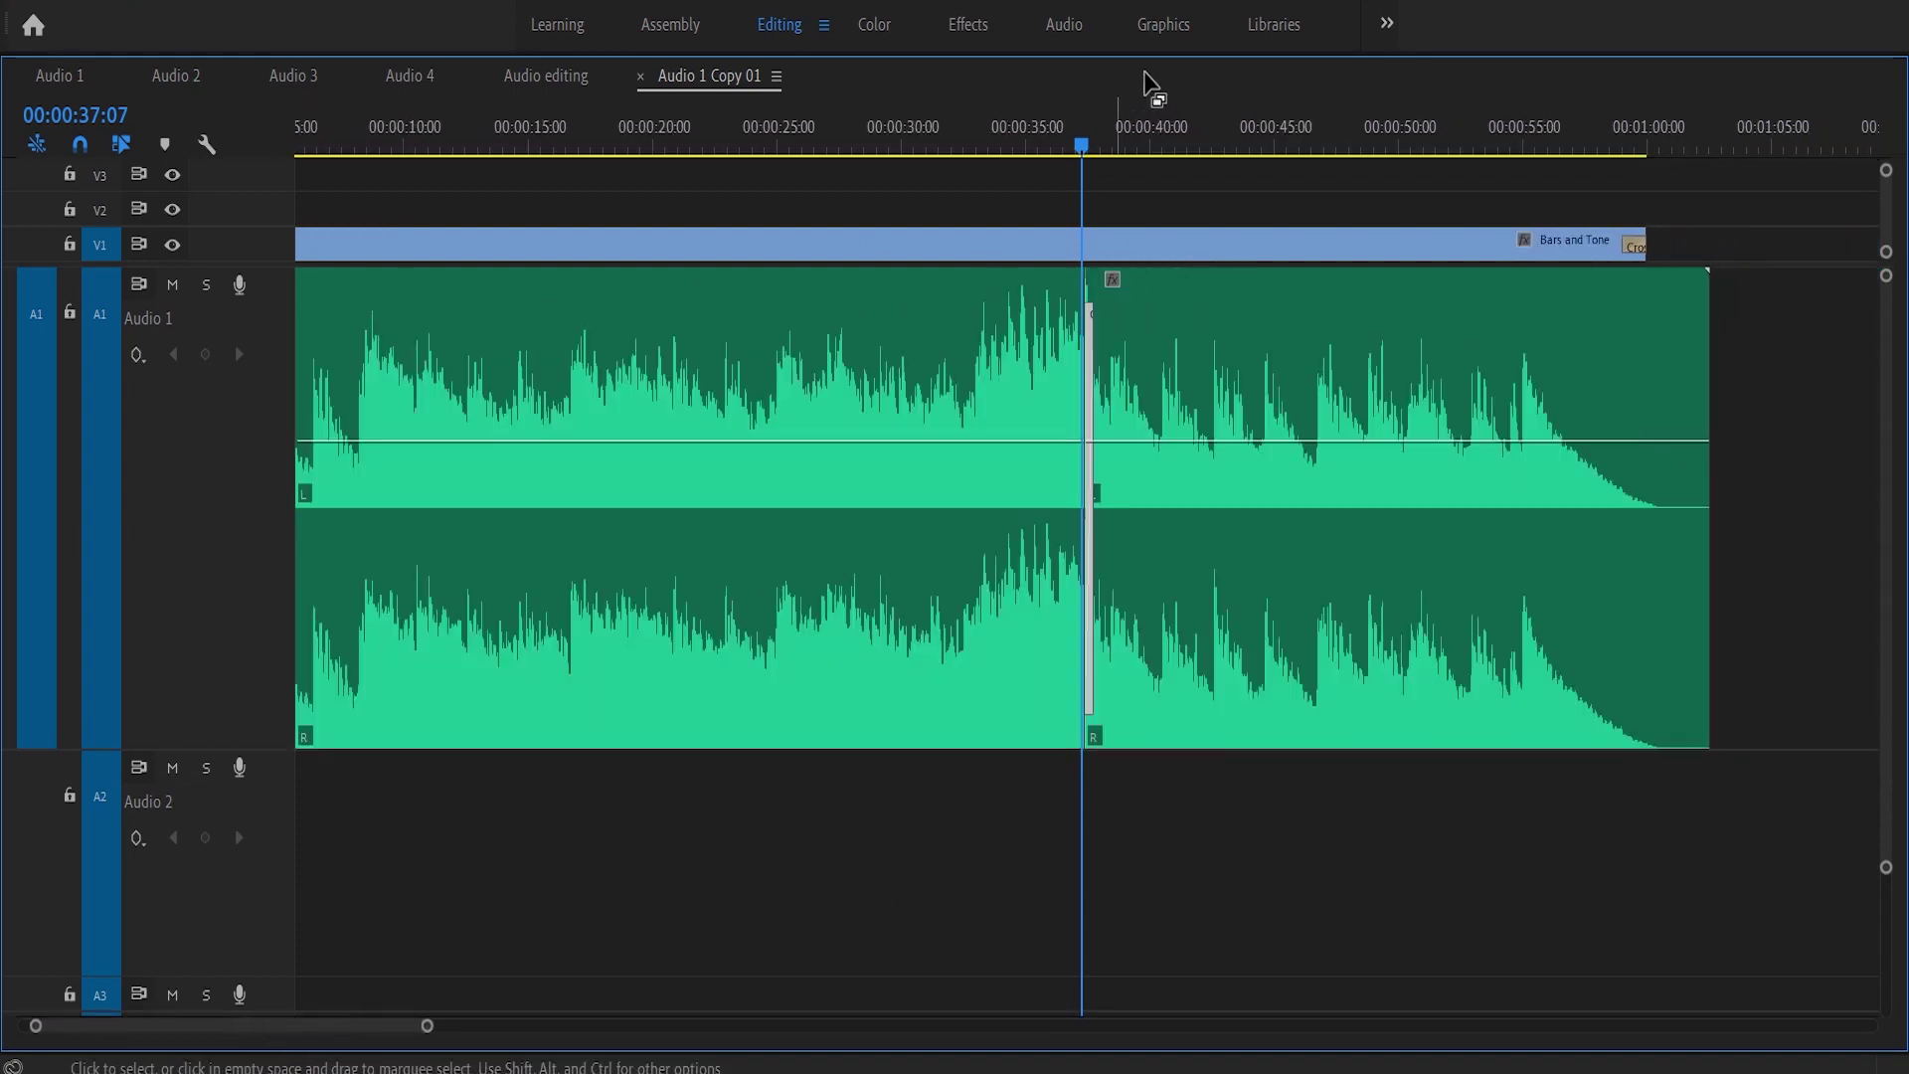
{"action": "left_click", "coordinate": [1038, 129]}
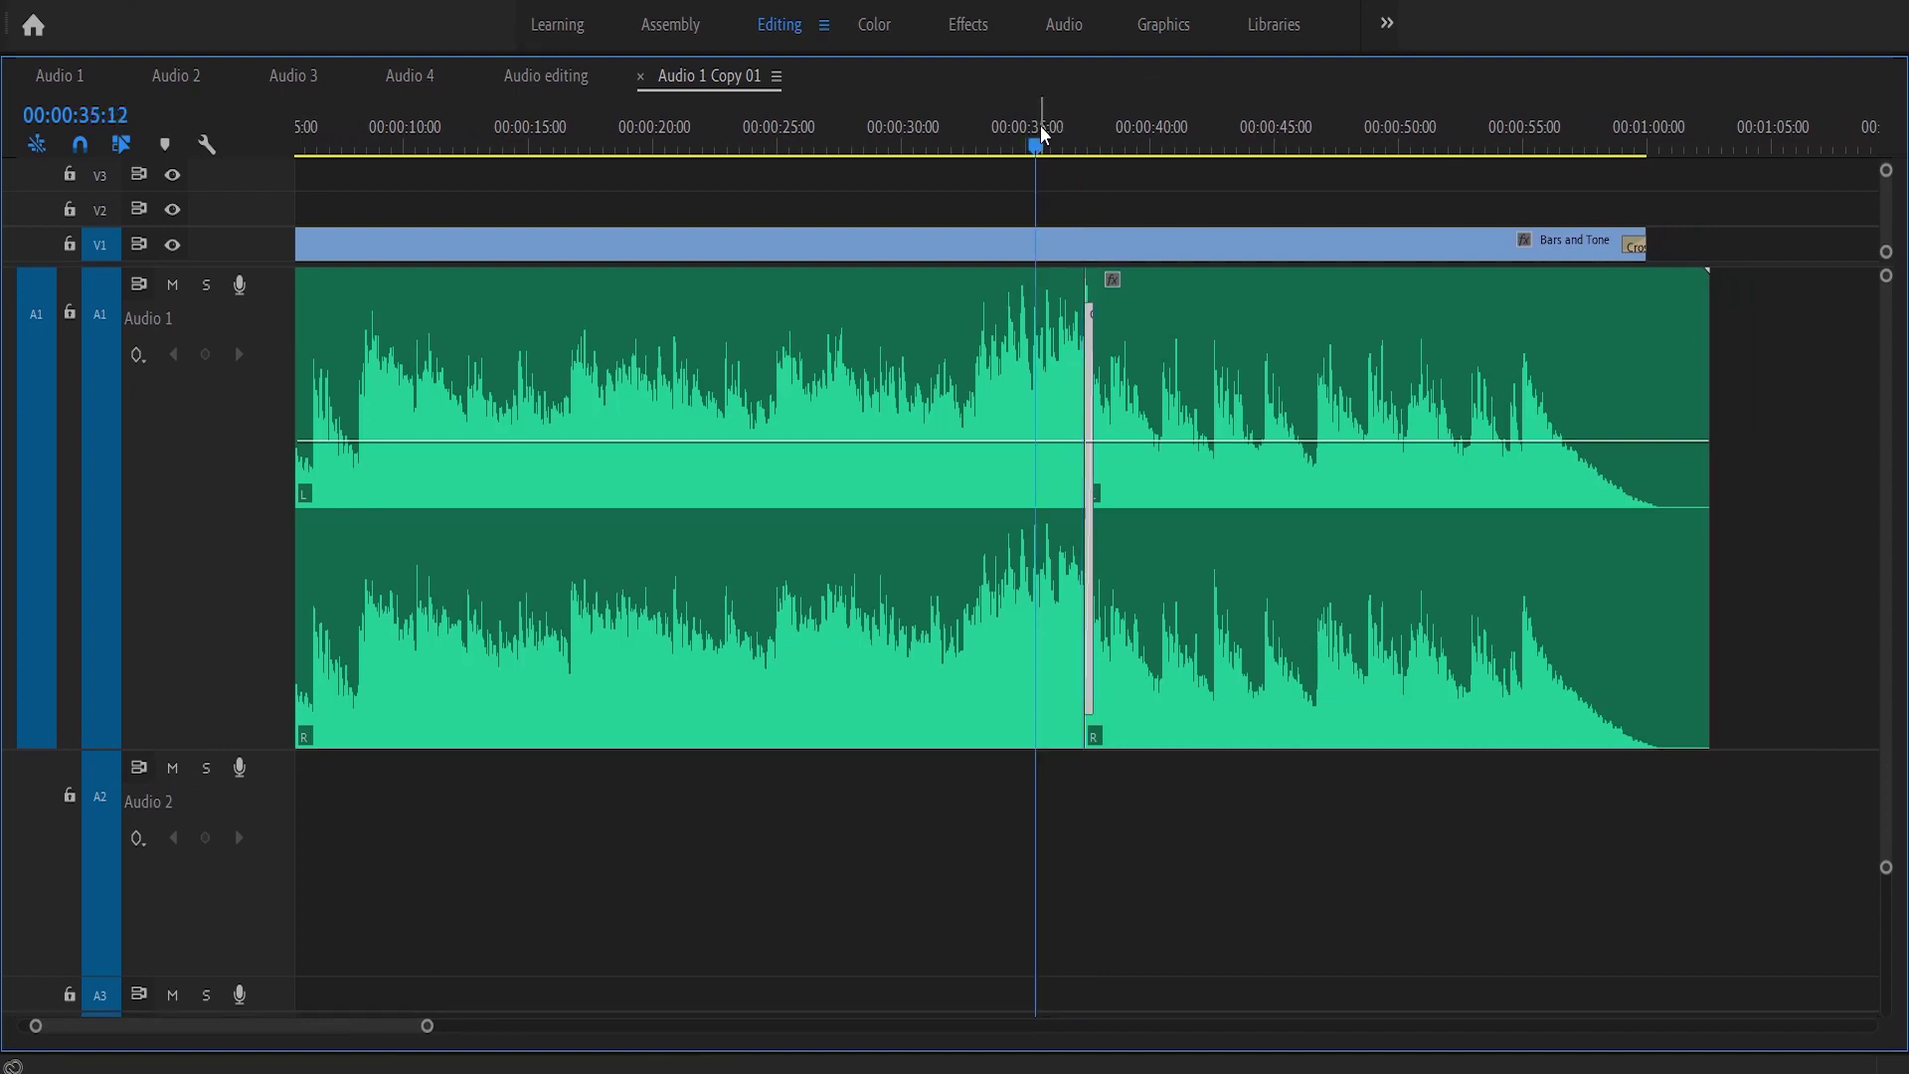
{"action": "key", "text": "space"}
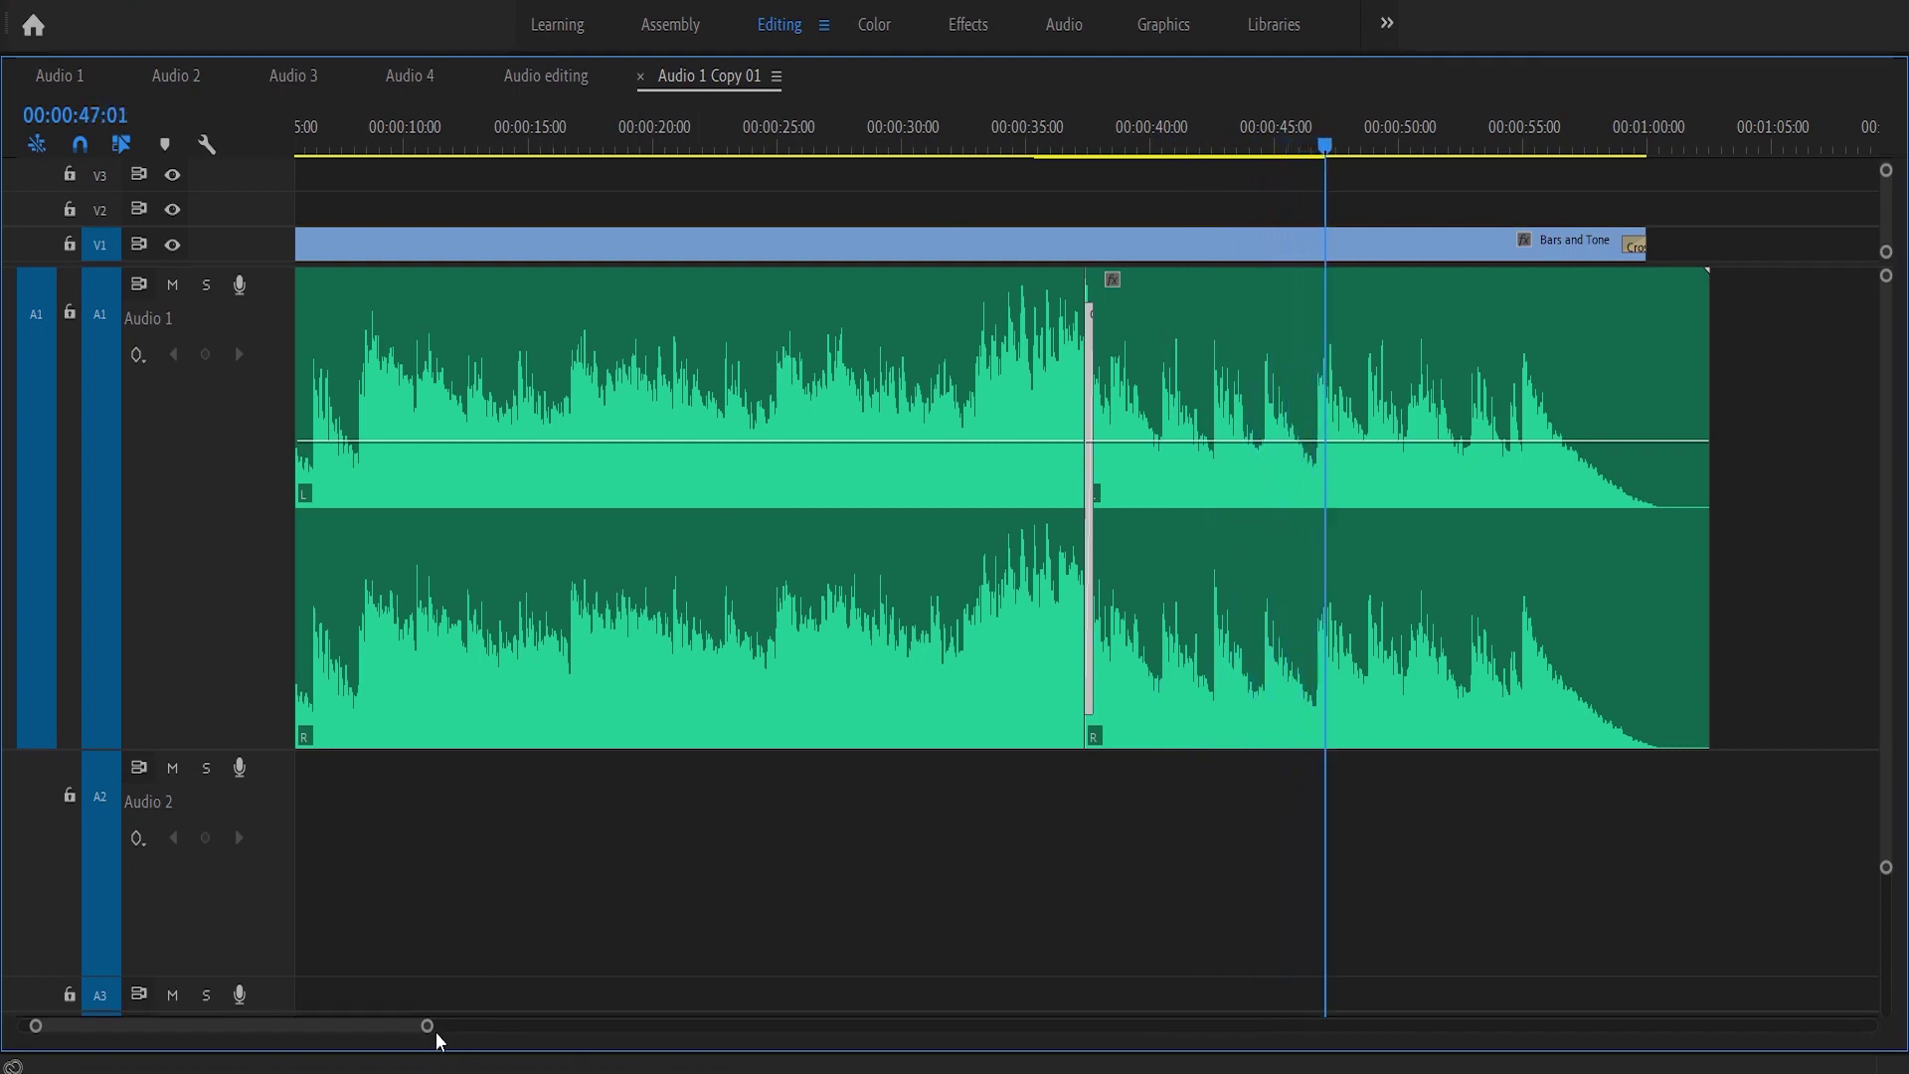
- Trim the end of the Audio 1 ending section back to 00:01:00:00, level with the end of the video clip
{"action": "left_click_drag", "start_coordinate": [427, 1026], "coordinate": [571, 1026]}
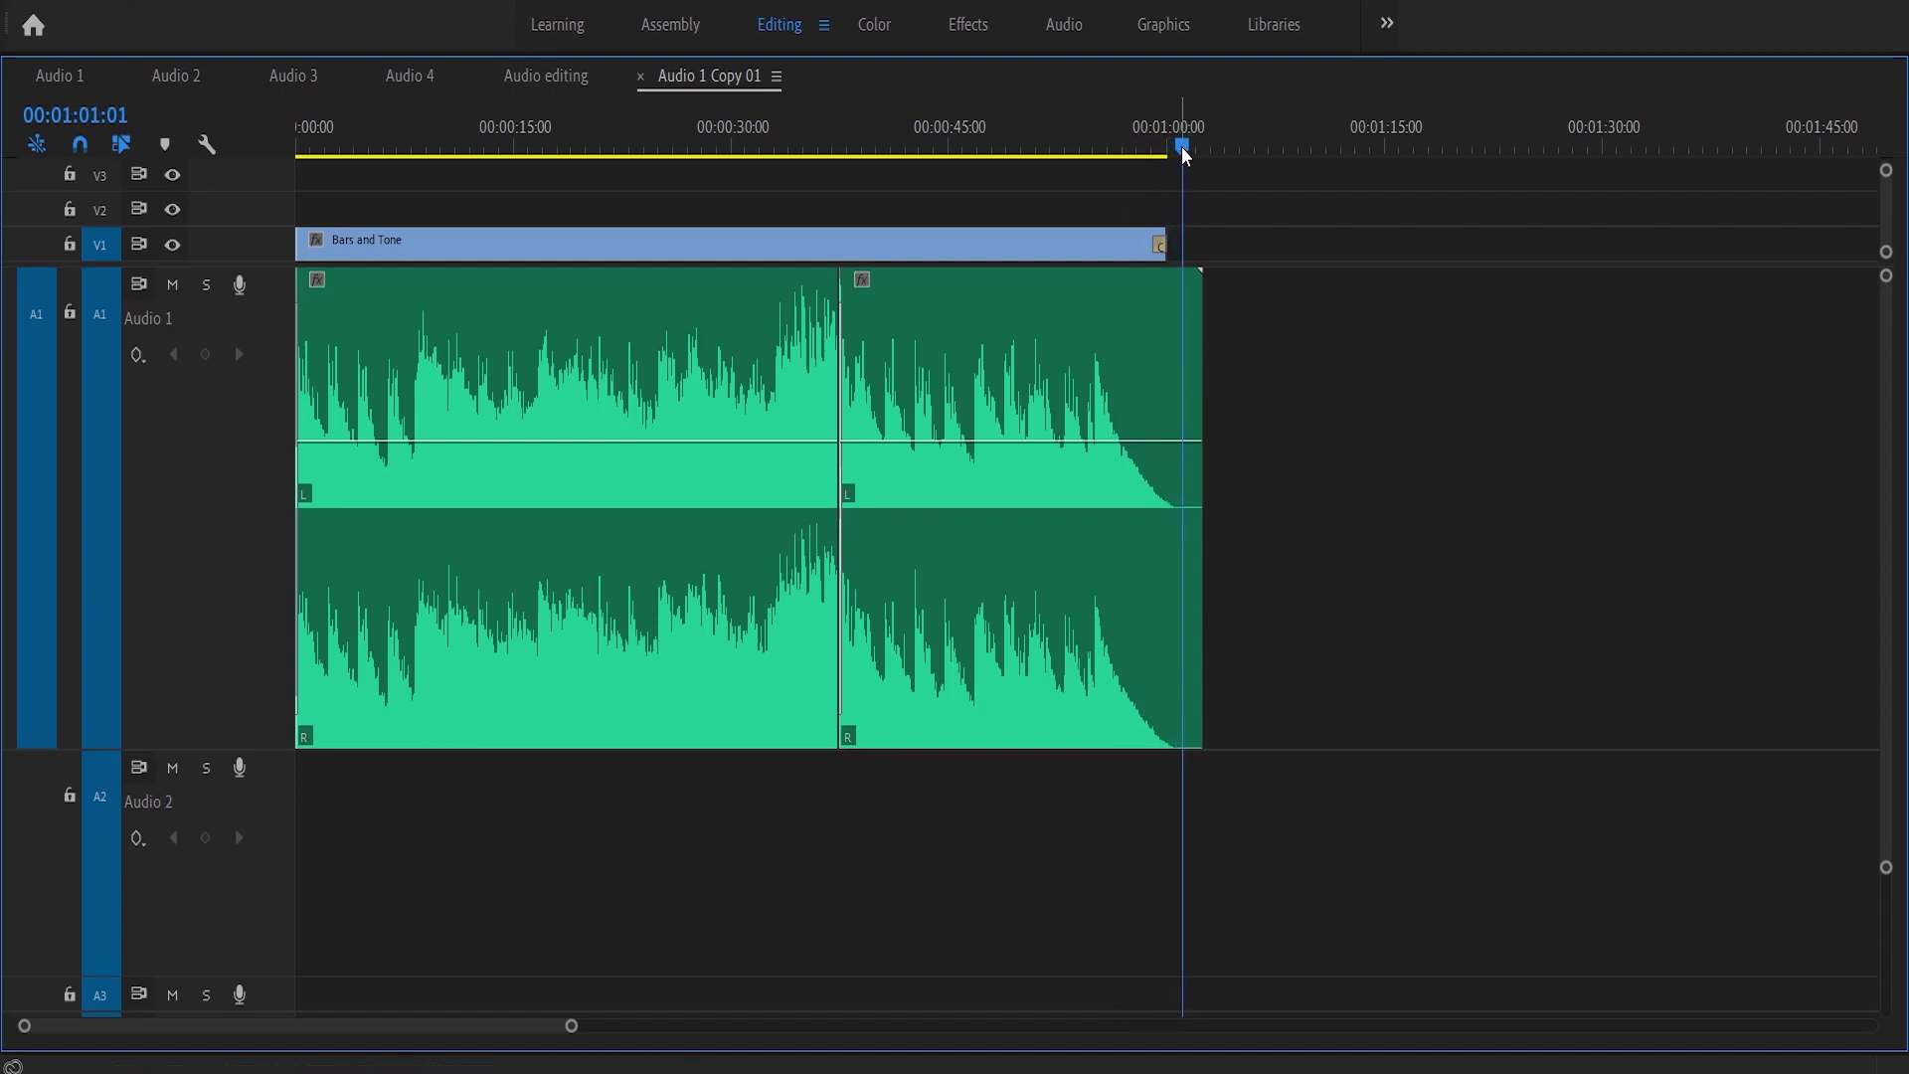
{"action": "left_click_drag", "start_coordinate": [1185, 152], "coordinate": [1169, 154]}
{"action": "left_click_drag", "start_coordinate": [1198, 325], "coordinate": [1165, 326]}
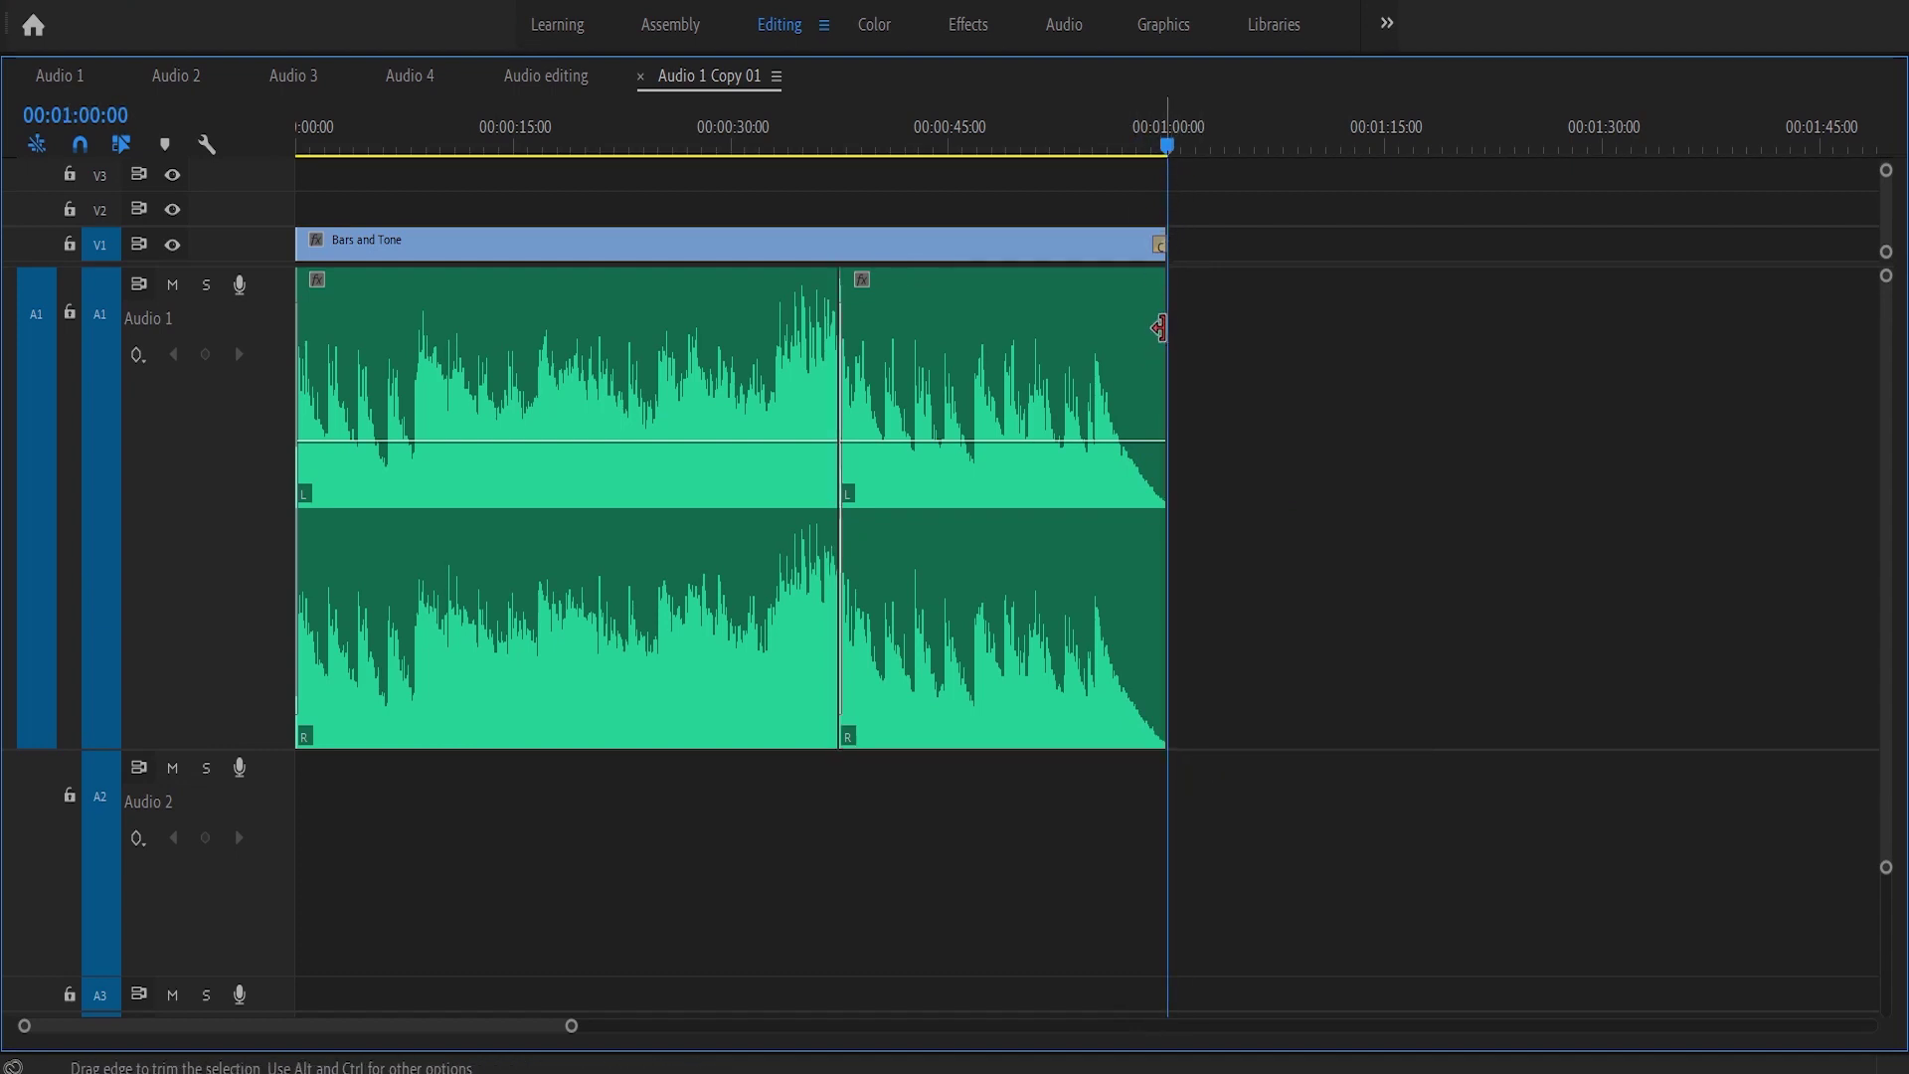
- Apply the default Constant Power fade to the end of the Audio 1 ending section and lengthen it to about 2.7 seconds
{"action": "right_click", "coordinate": [1159, 328]}
{"action": "left_click", "coordinate": [1243, 481]}
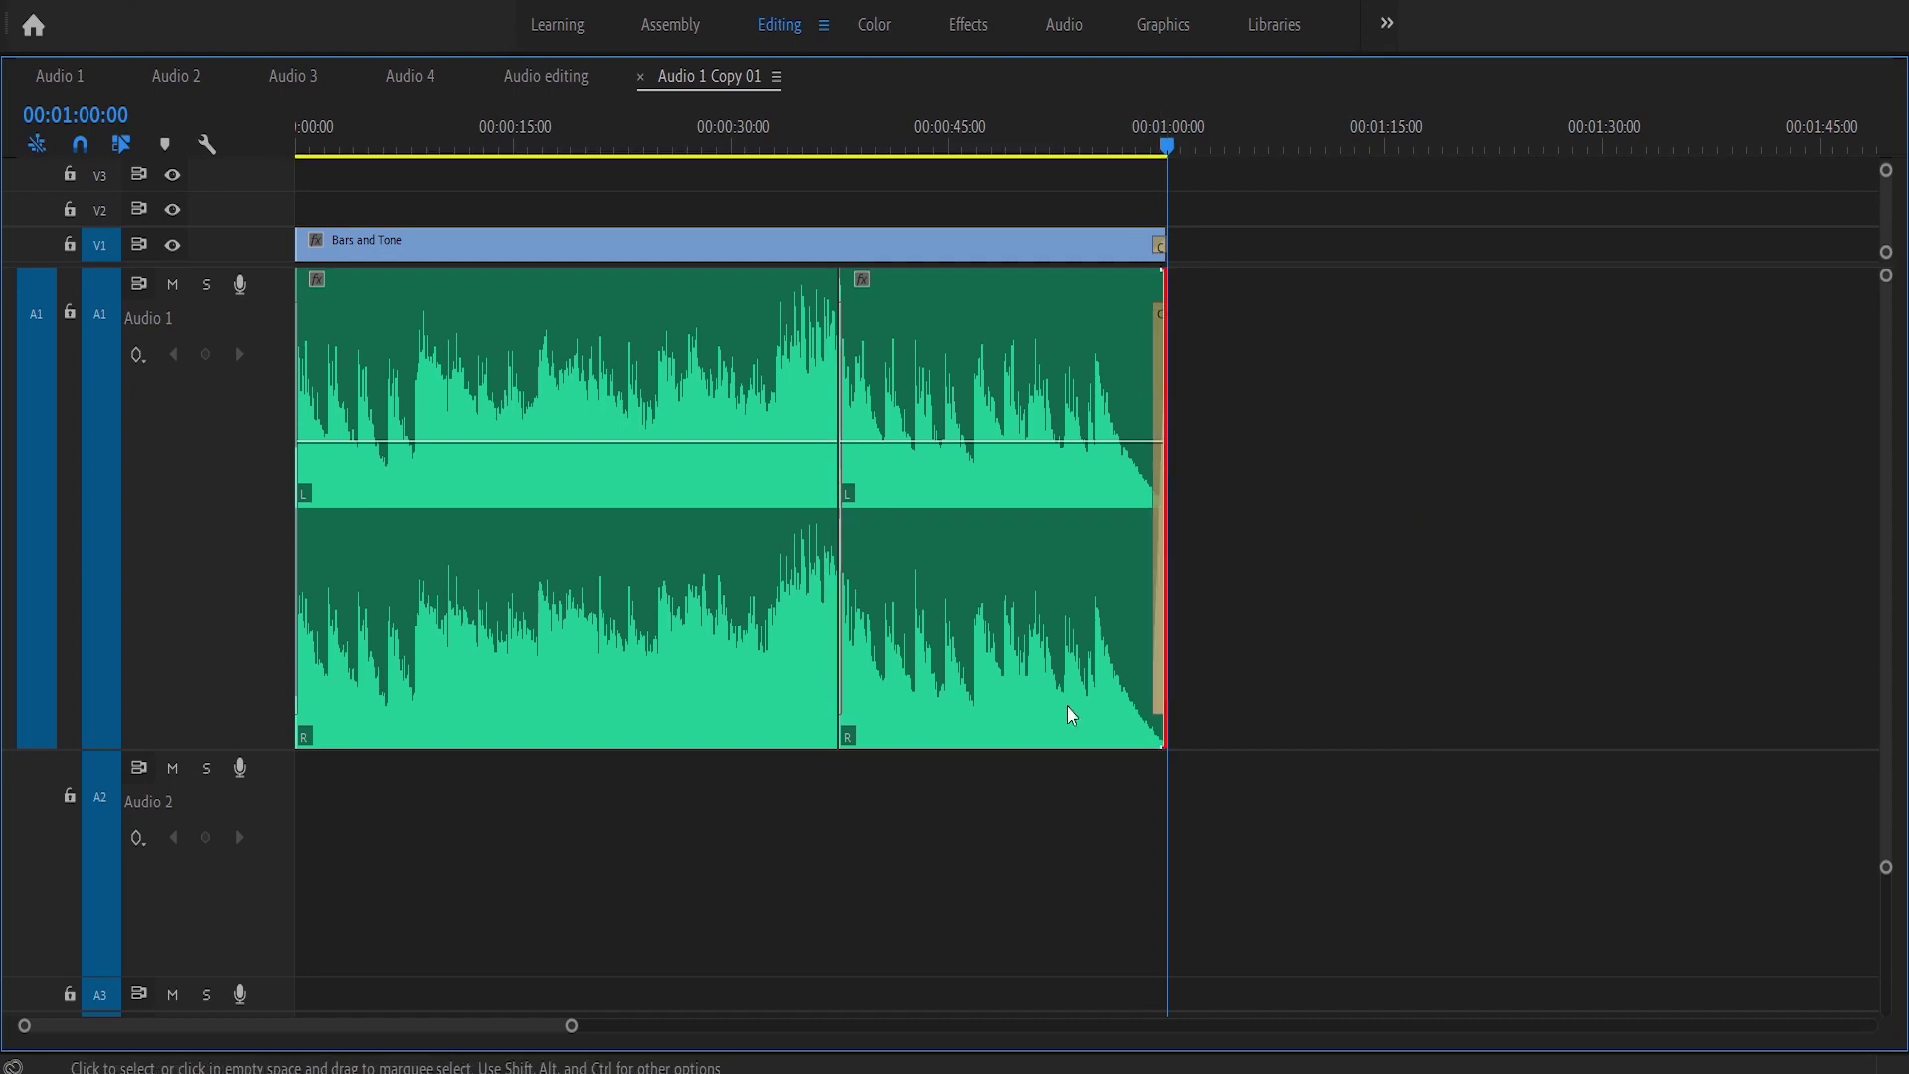
{"action": "left_click_drag", "start_coordinate": [581, 1020], "coordinate": [443, 1016]}
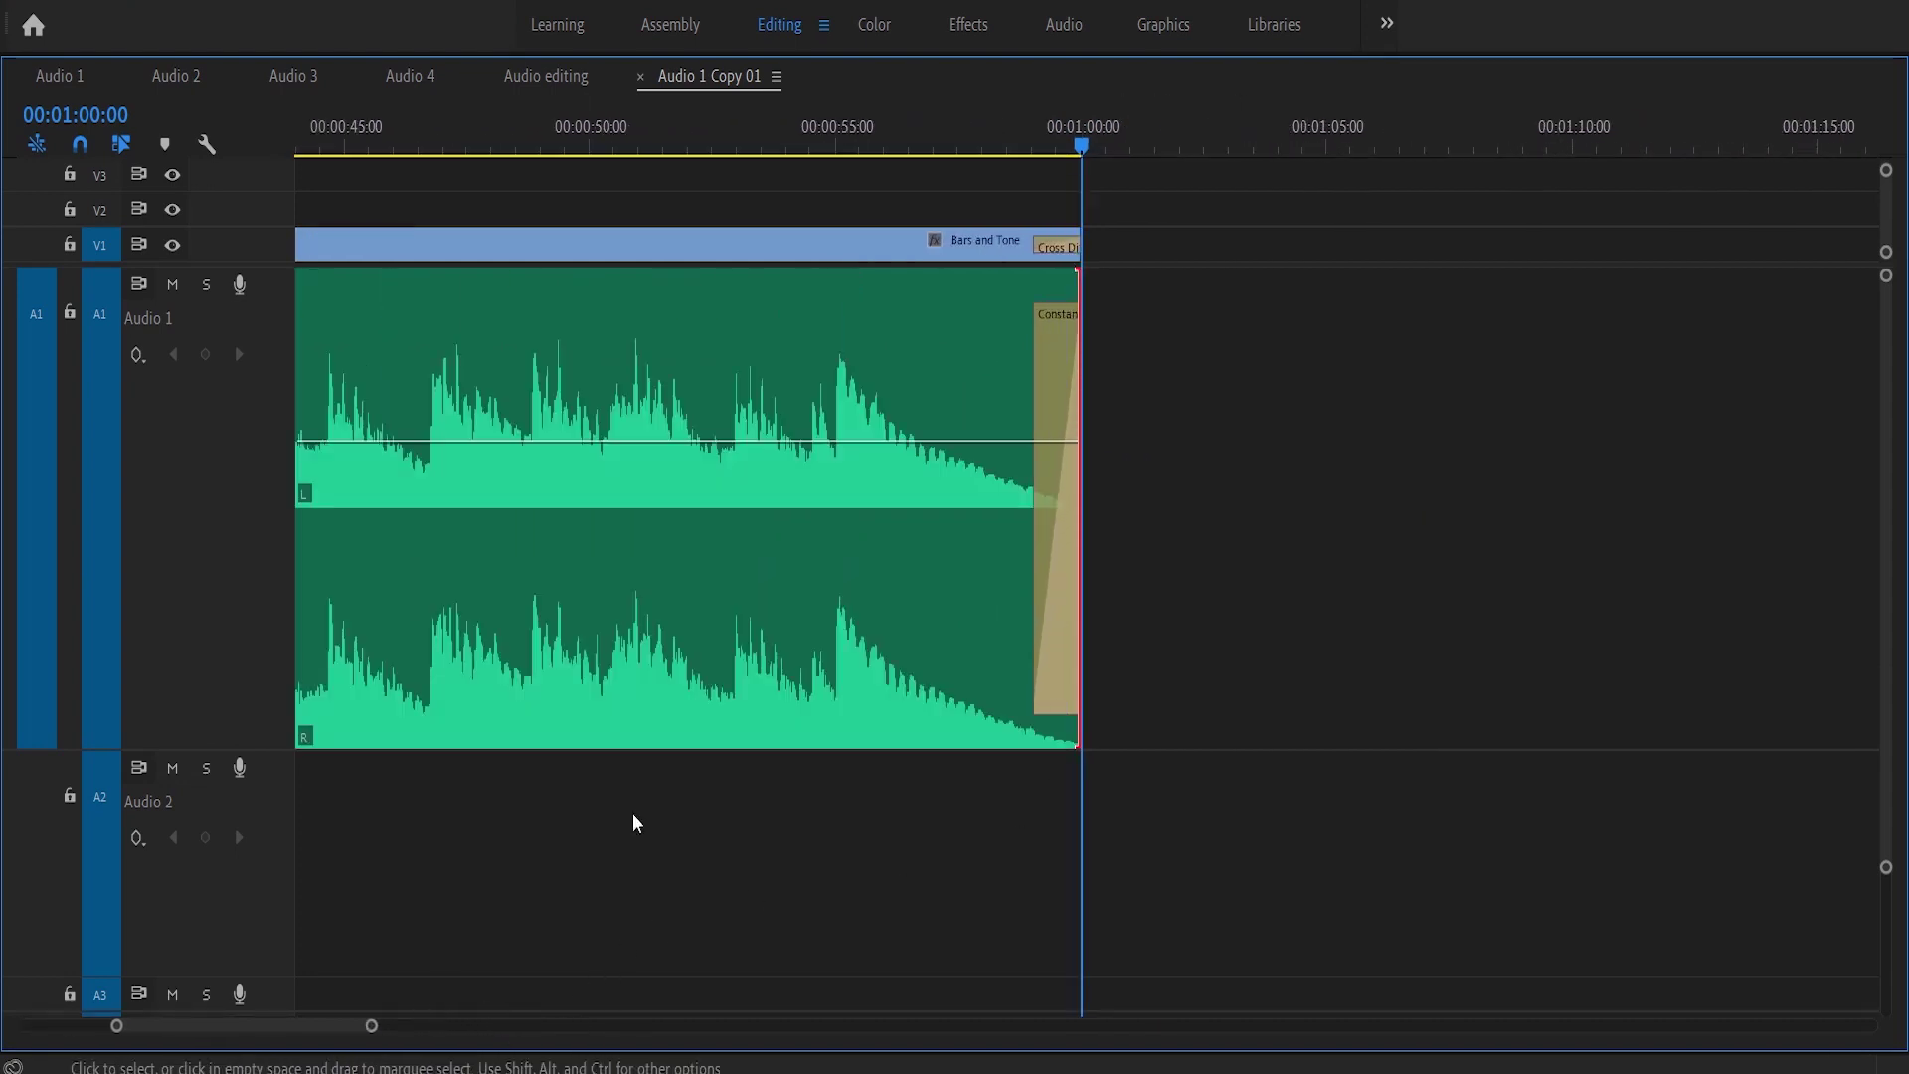
{"action": "left_click_drag", "start_coordinate": [1039, 345], "coordinate": [951, 345]}
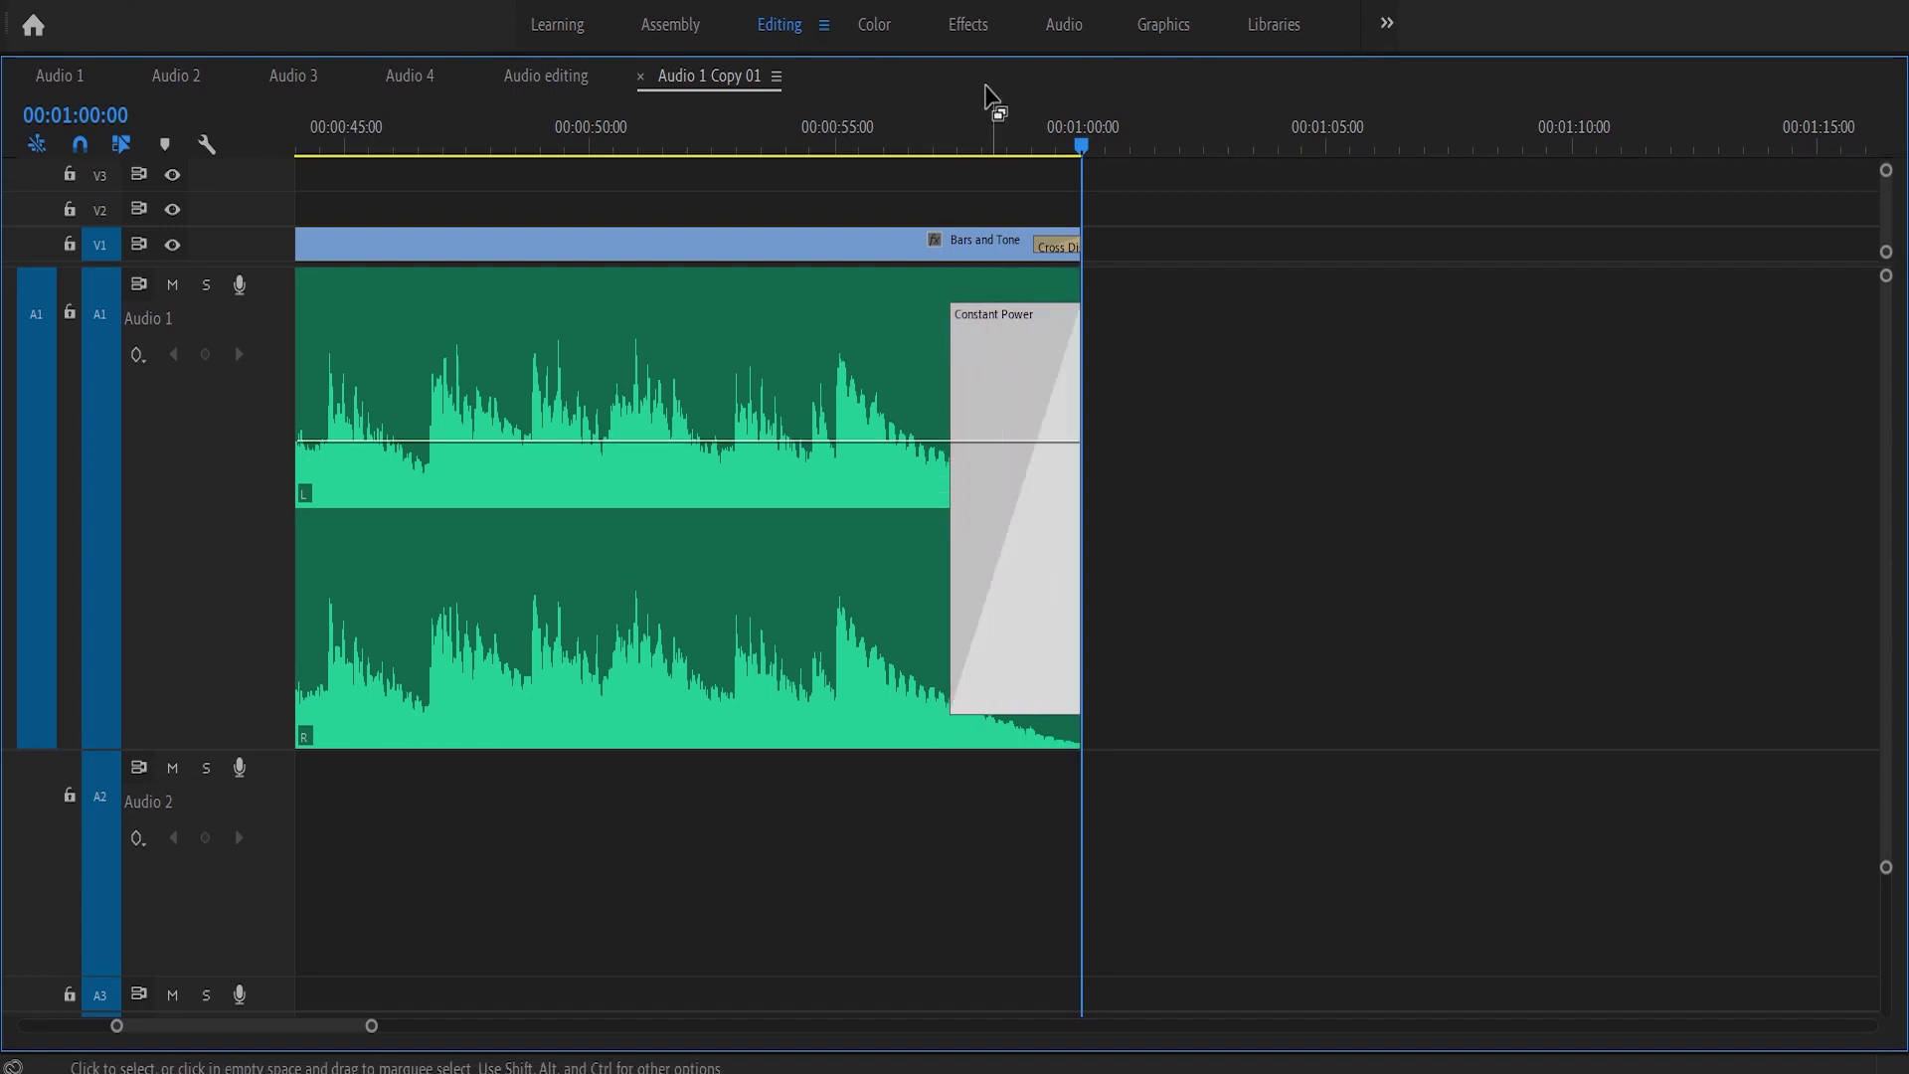
- Play the last seconds of the music through the final fade-out, and view the whole shortened song
{"action": "left_click", "coordinate": [910, 117]}
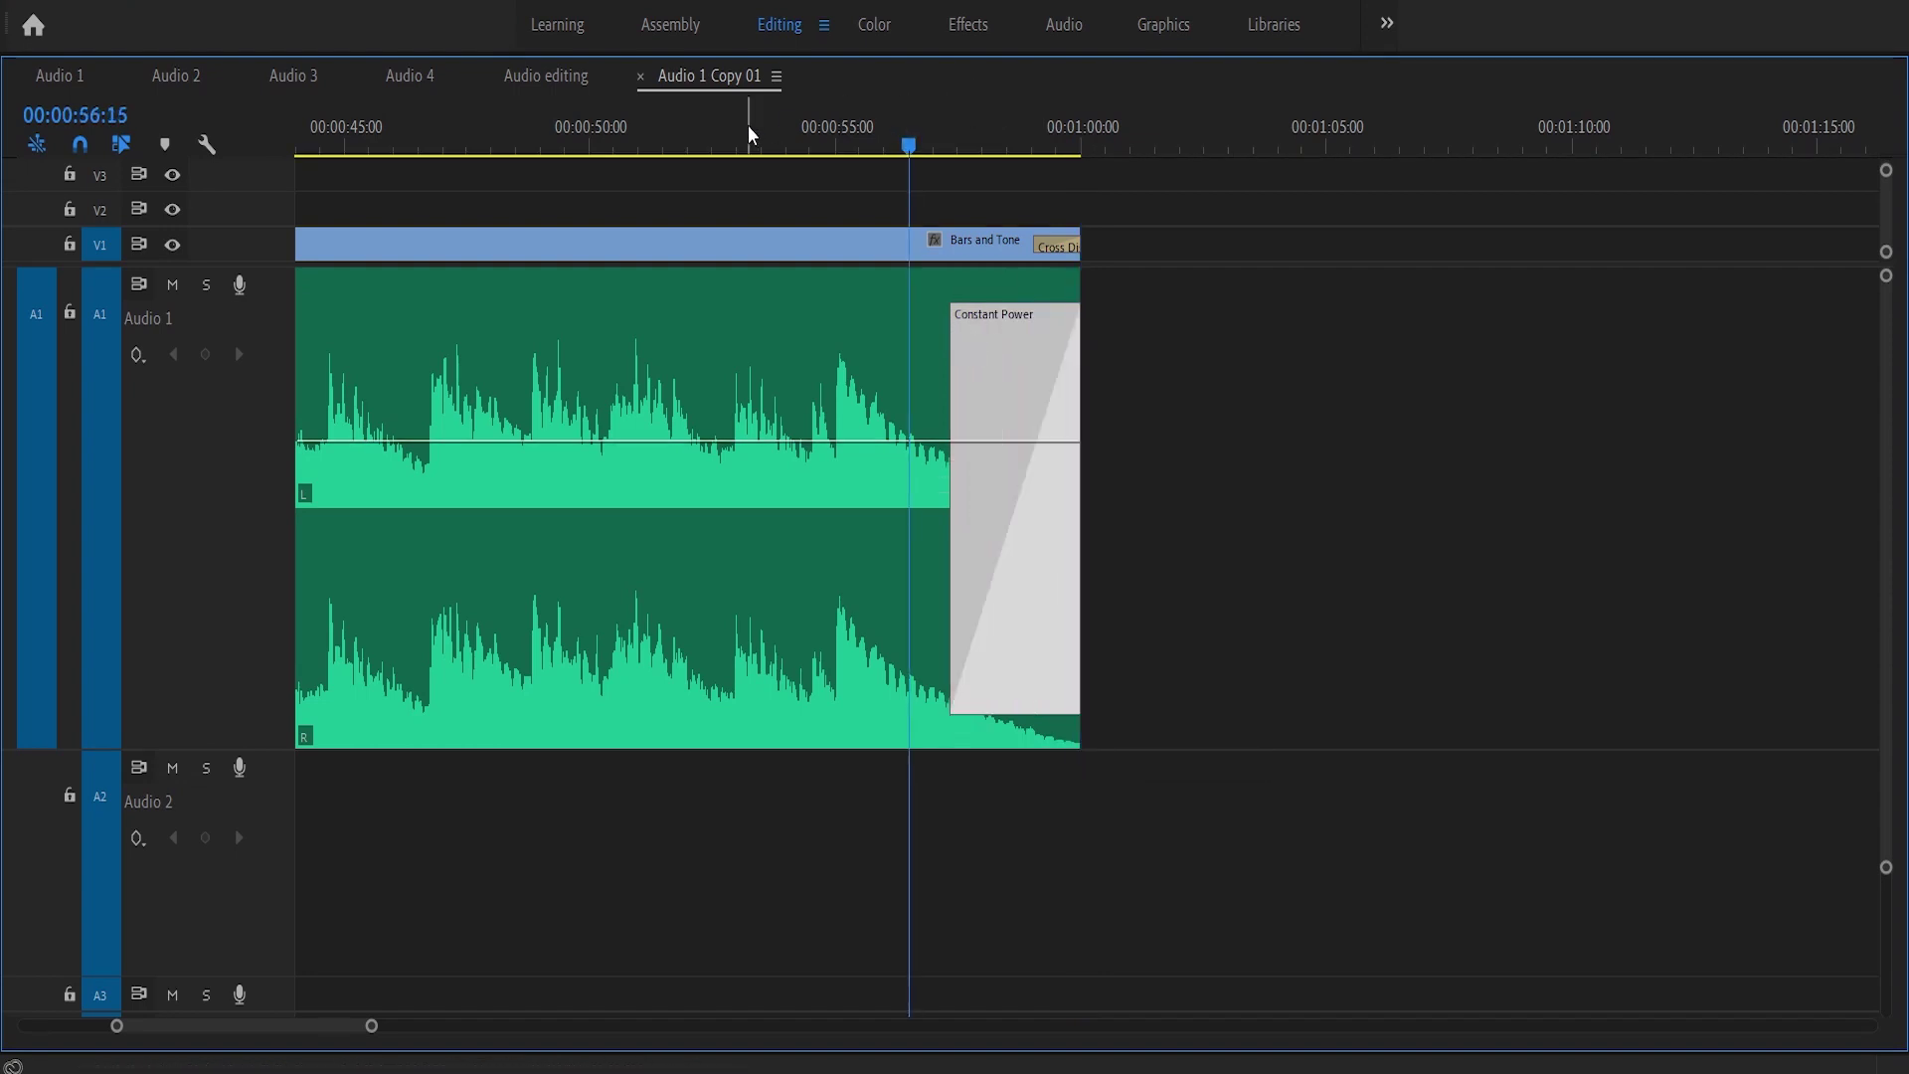
{"action": "left_click", "coordinate": [823, 133]}
{"action": "key", "text": "space"}
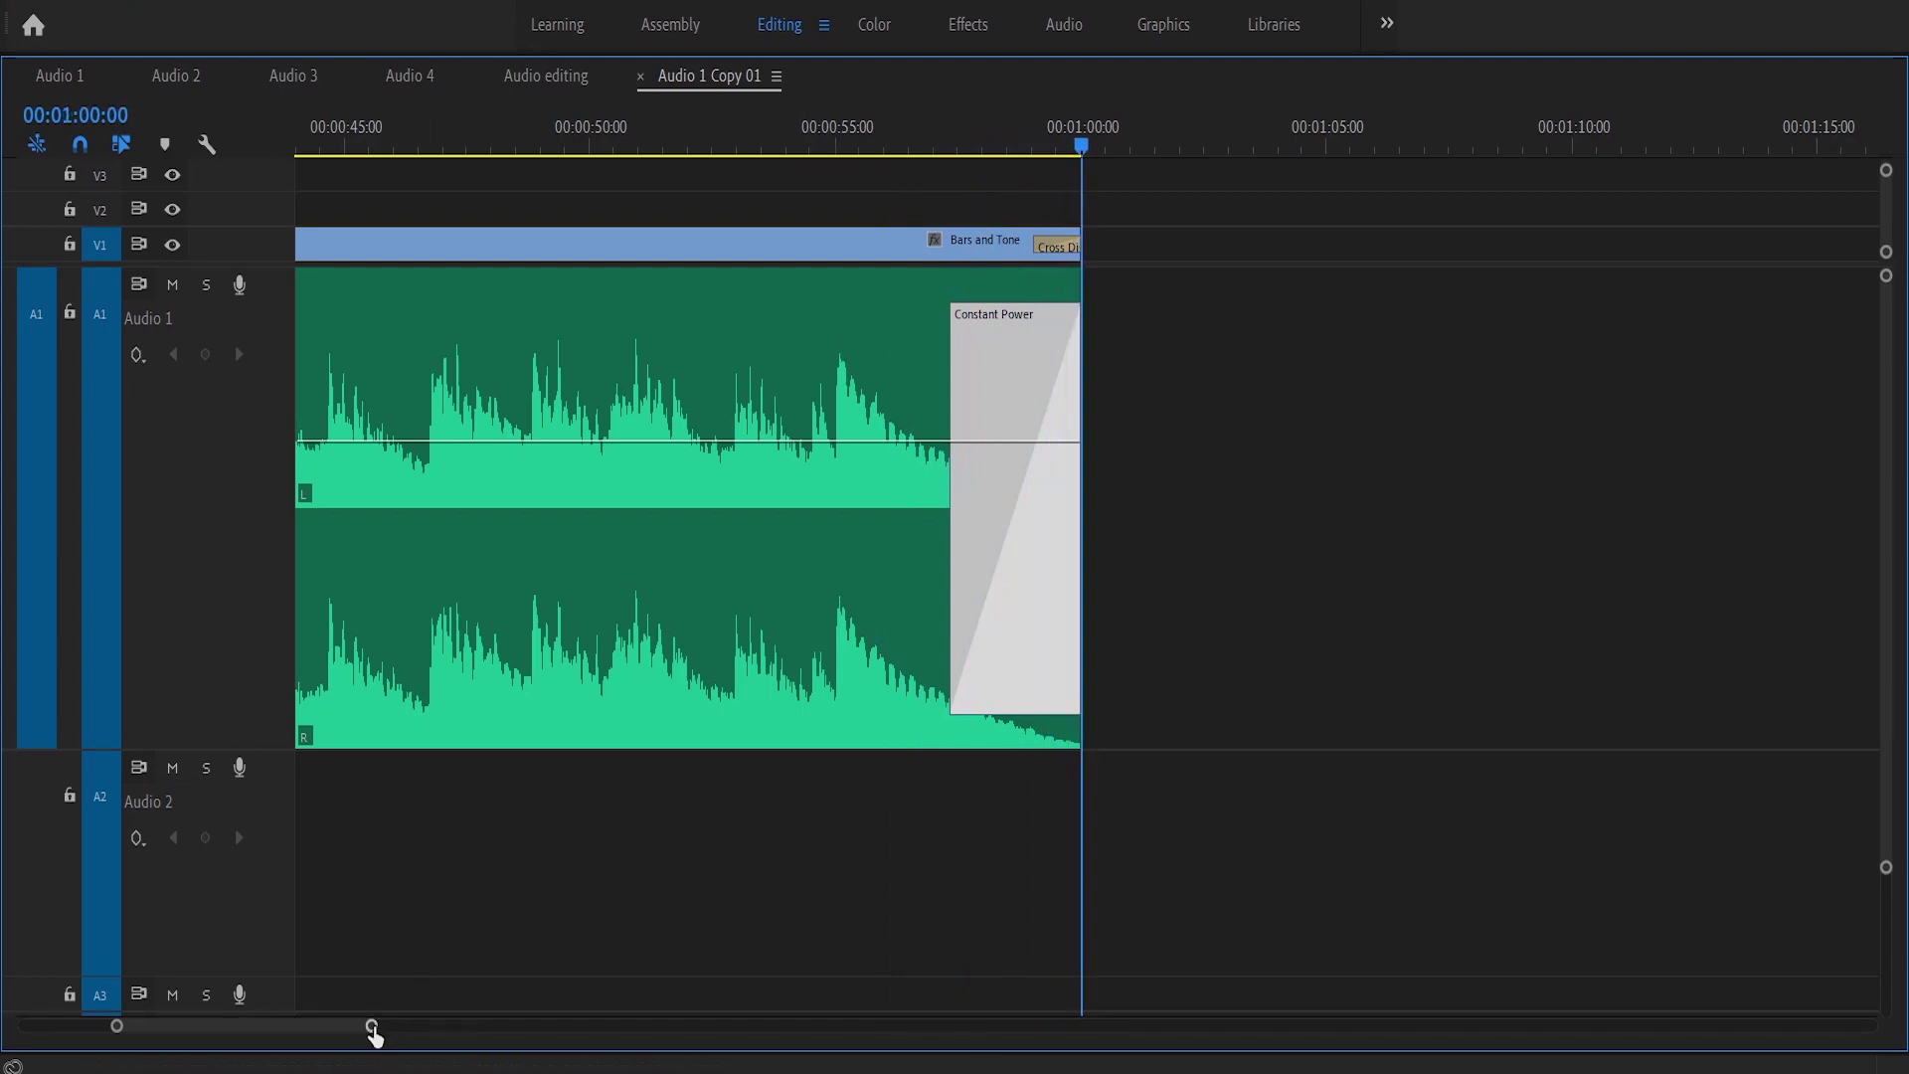
{"action": "left_click_drag", "start_coordinate": [372, 1025], "coordinate": [965, 1029]}
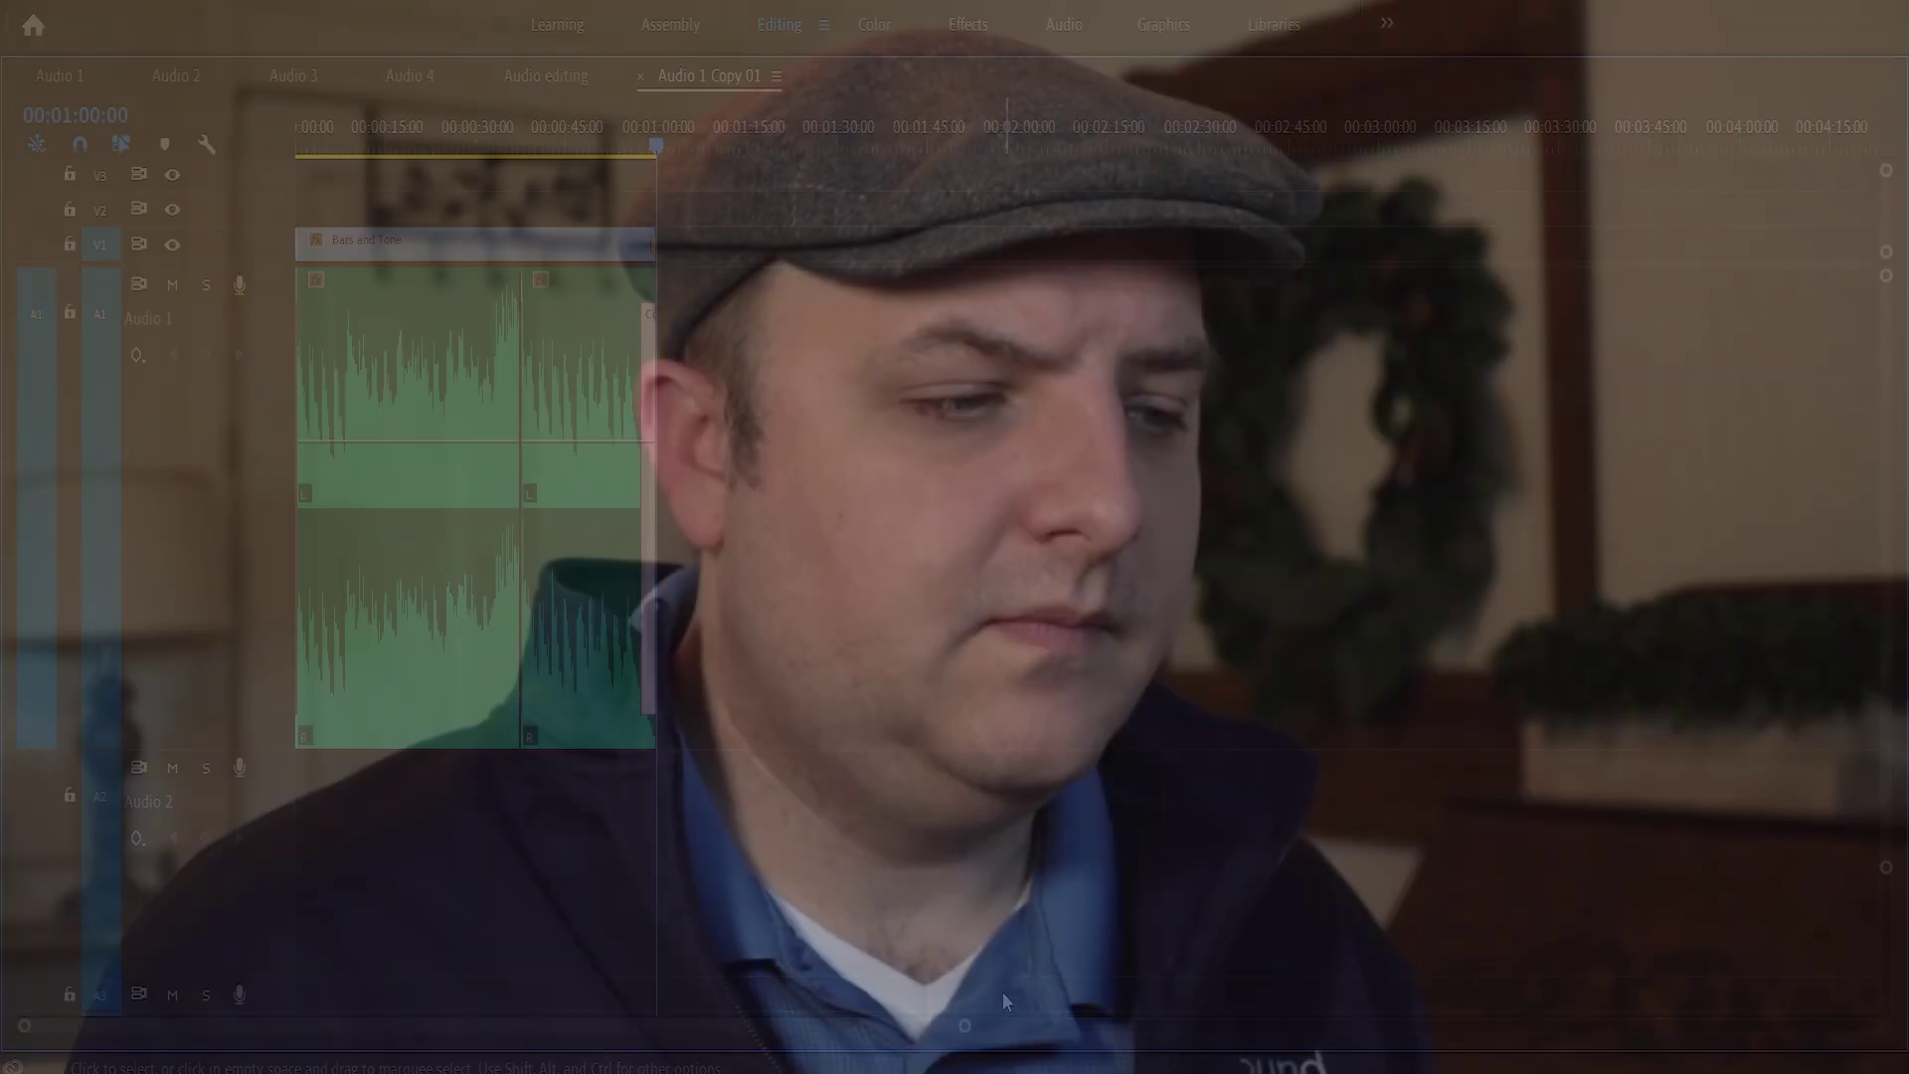